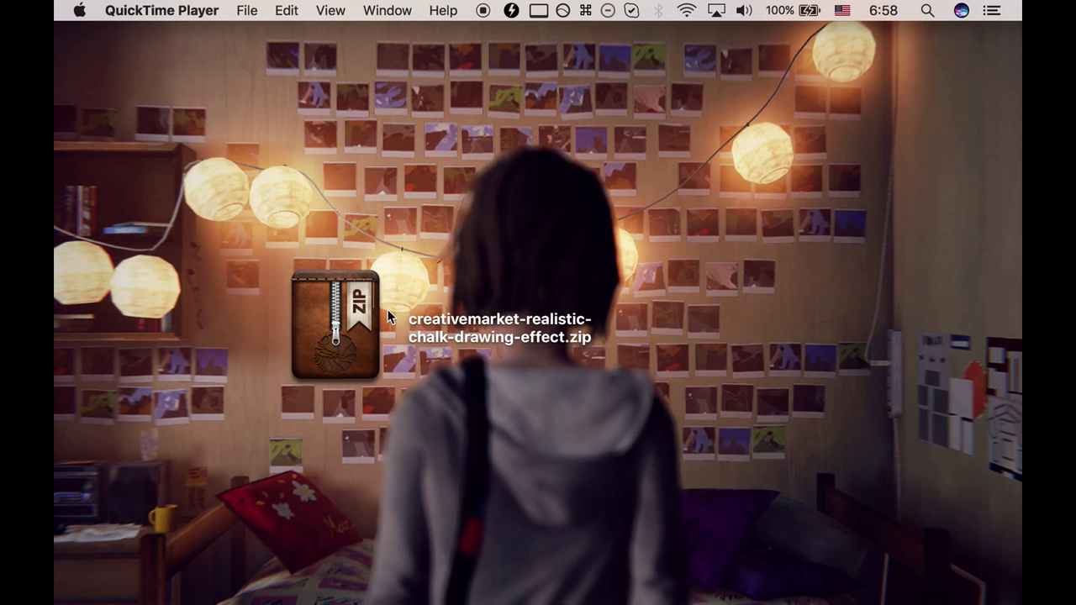
# - Extract the chalk-drawing-effect zip with Keka, reposition the new folder, and open it
pyautogui.doubleClick(342, 315)
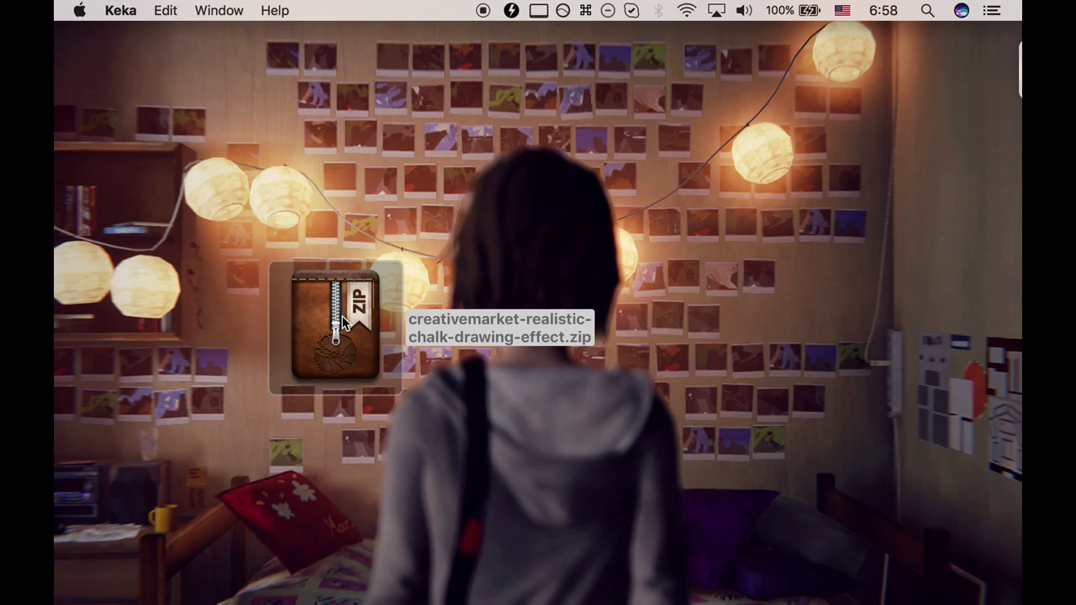
pyautogui.moveTo(732, 118); pyautogui.dragTo(380, 468)
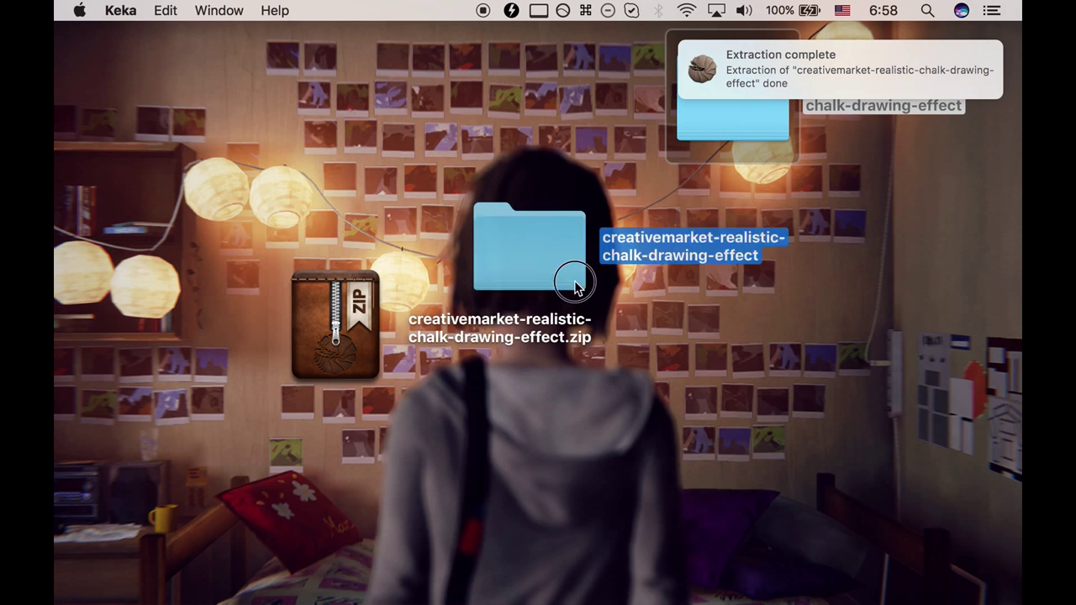
pyautogui.doubleClick(378, 524)
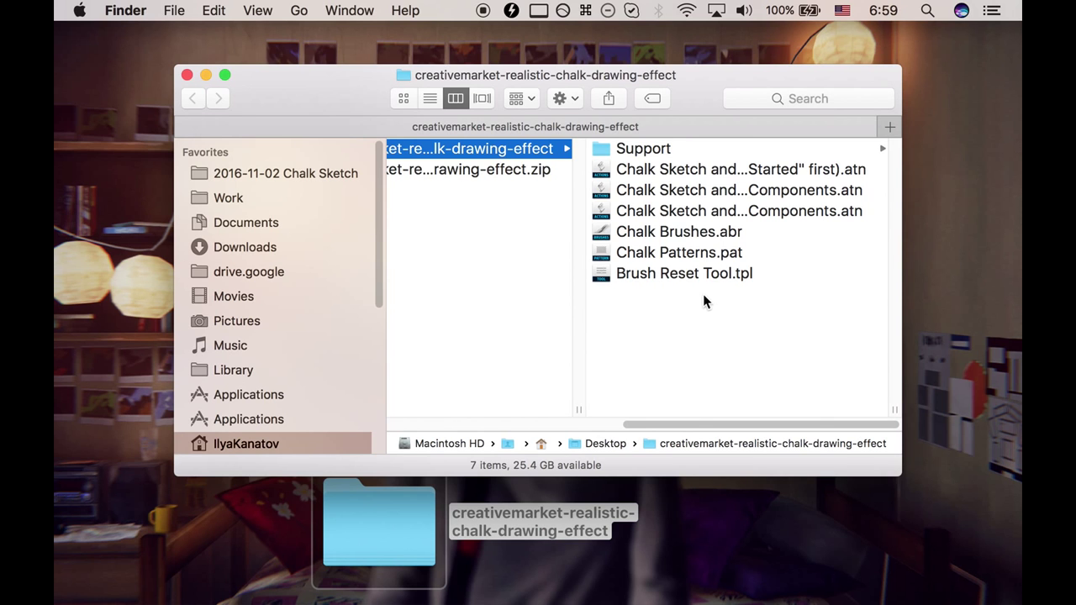
# - Select all six chalk action, brush, pattern and preset files and open them with Photoshop CC 2015.5
pyautogui.click(809, 162)
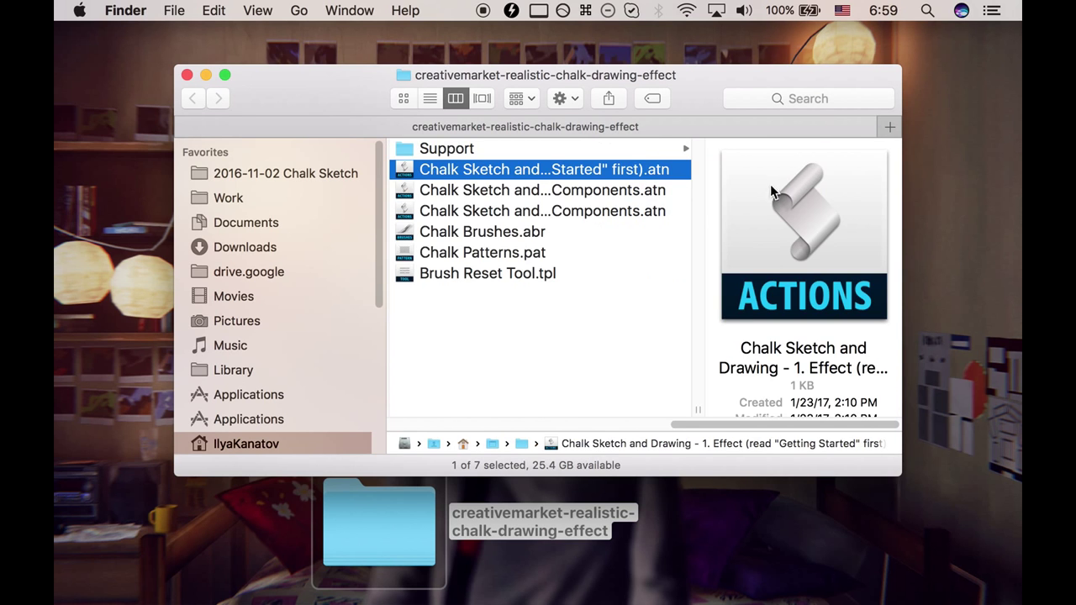
pyautogui.keyDown('shift'); pyautogui.click(556, 275); pyautogui.keyUp('shift')
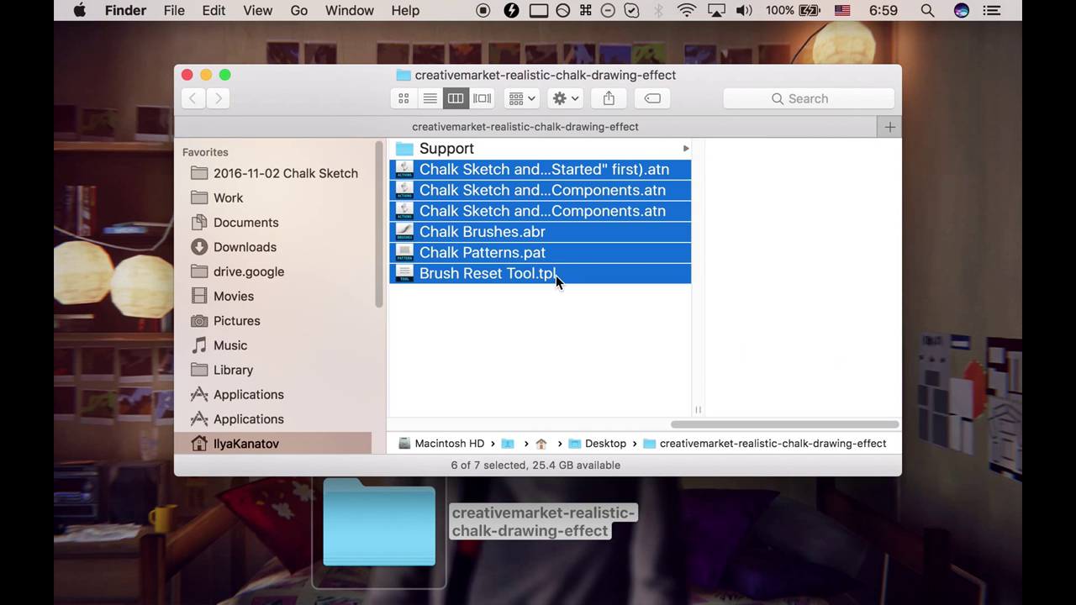
pyautogui.rightClick(530, 199)
pyautogui.moveTo(567, 250)
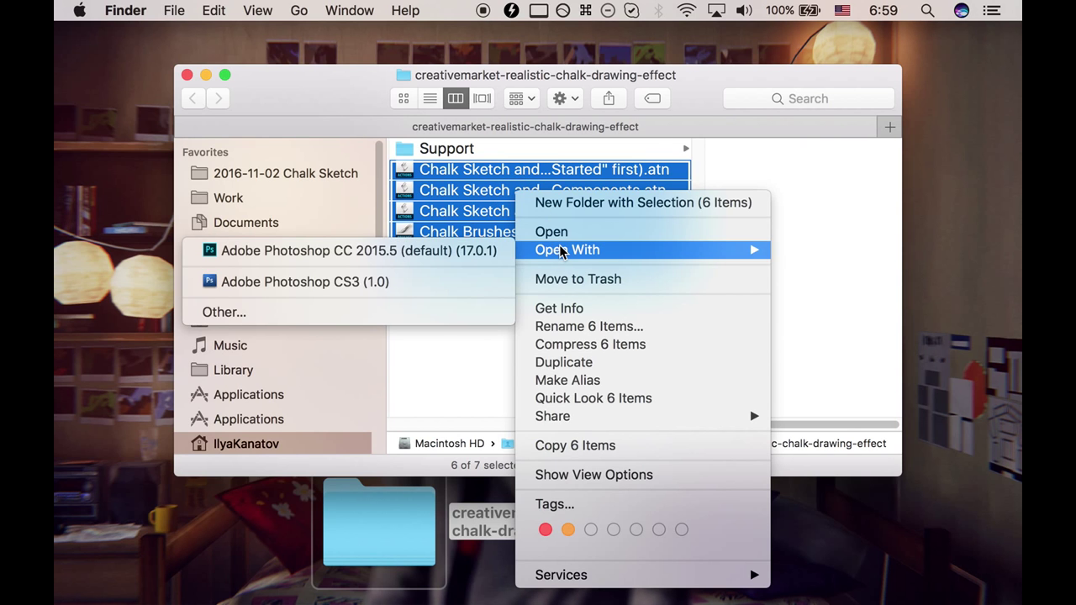
pyautogui.click(474, 252)
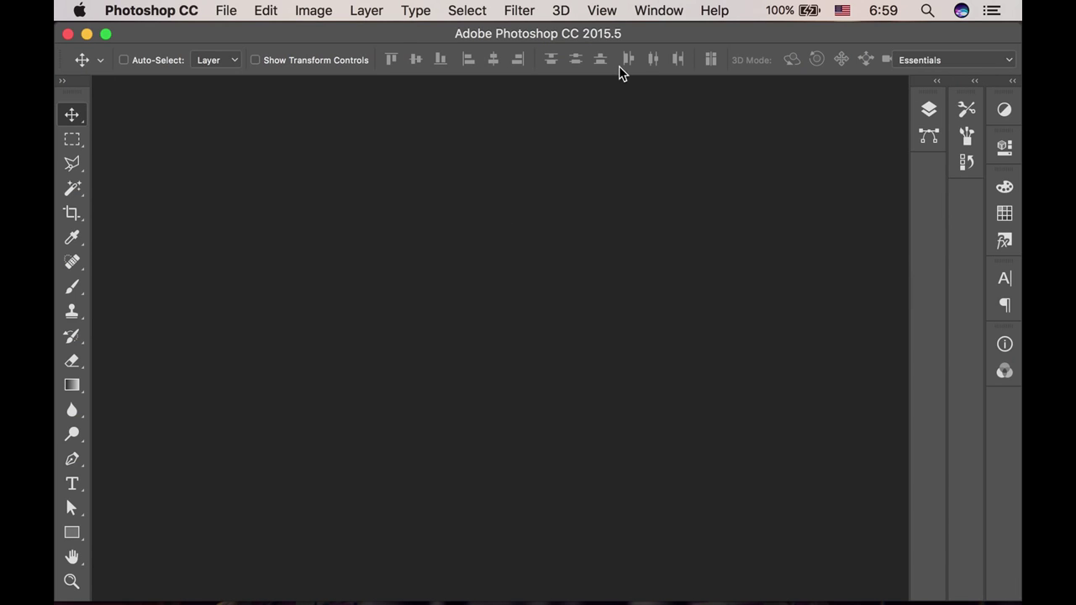
# - Show the Actions panel and widen it so the three Chalk Sketch and Drawing set names are readable
pyautogui.click(669, 6)
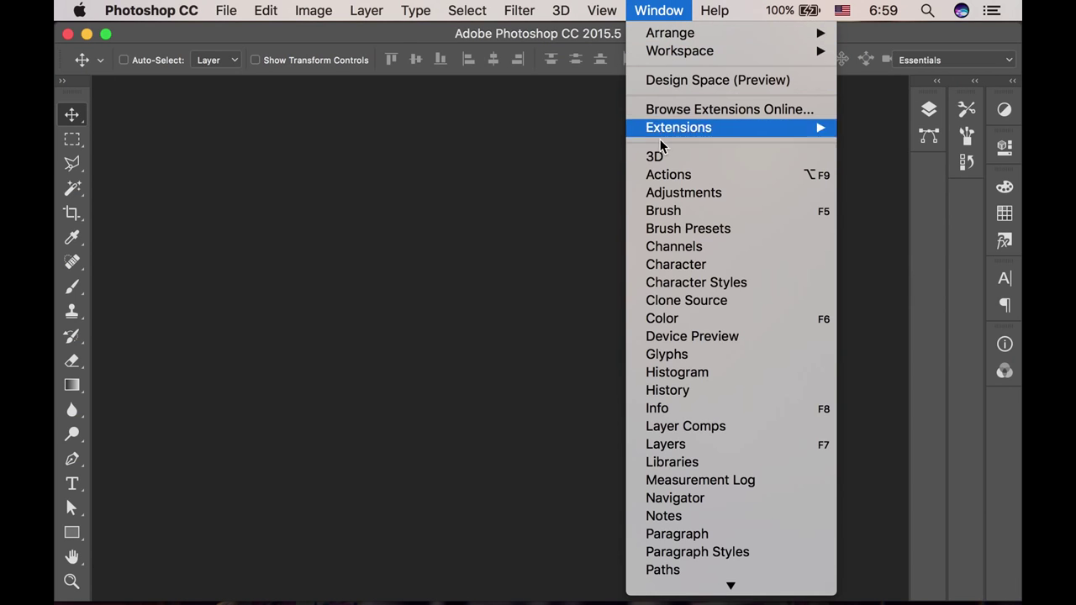
pyautogui.click(669, 177)
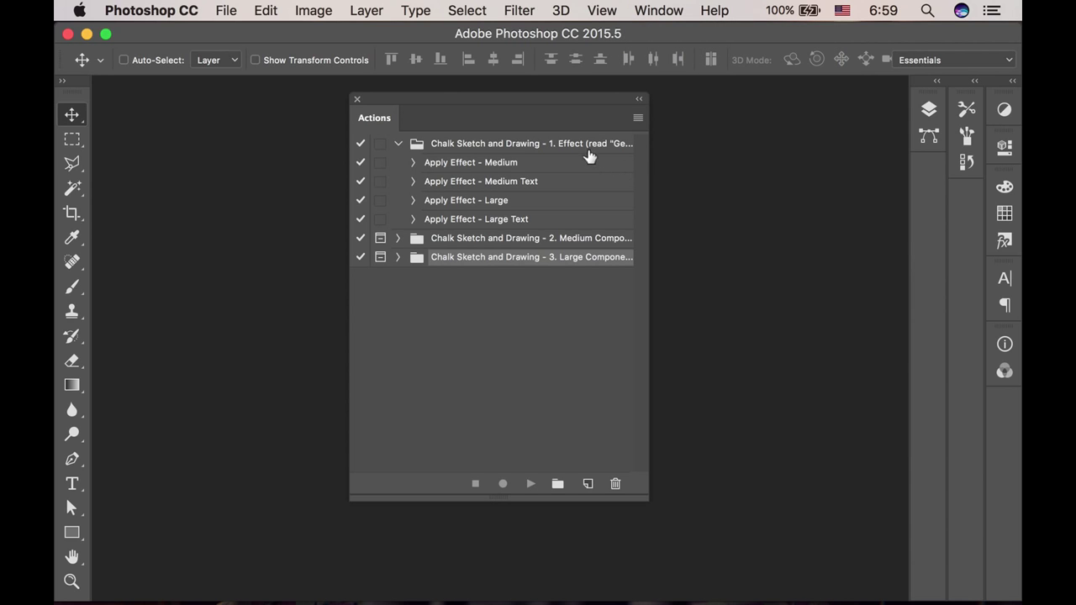
pyautogui.moveTo(567, 146); pyautogui.dragTo(571, 257)
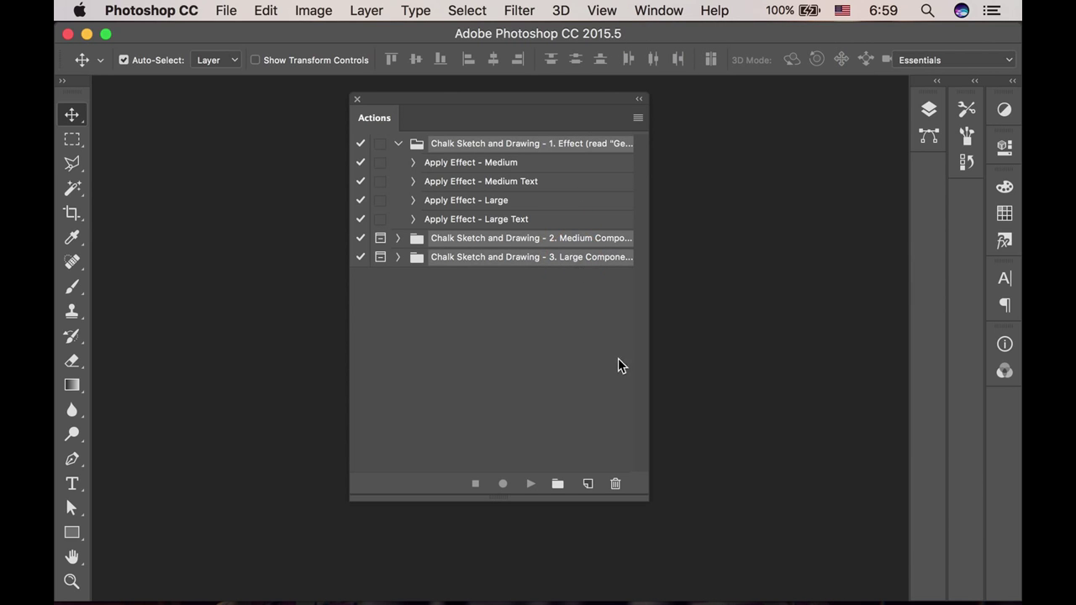
pyautogui.moveTo(646, 501); pyautogui.dragTo(720, 440)
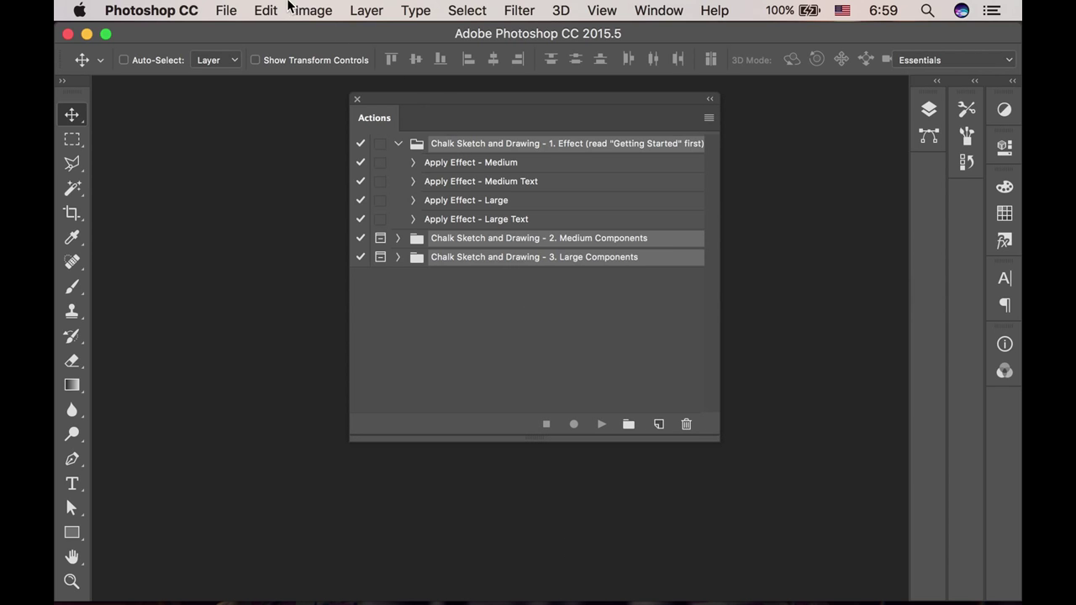
pyautogui.click(273, 11)
pyautogui.scroll(-5, 367, 485)
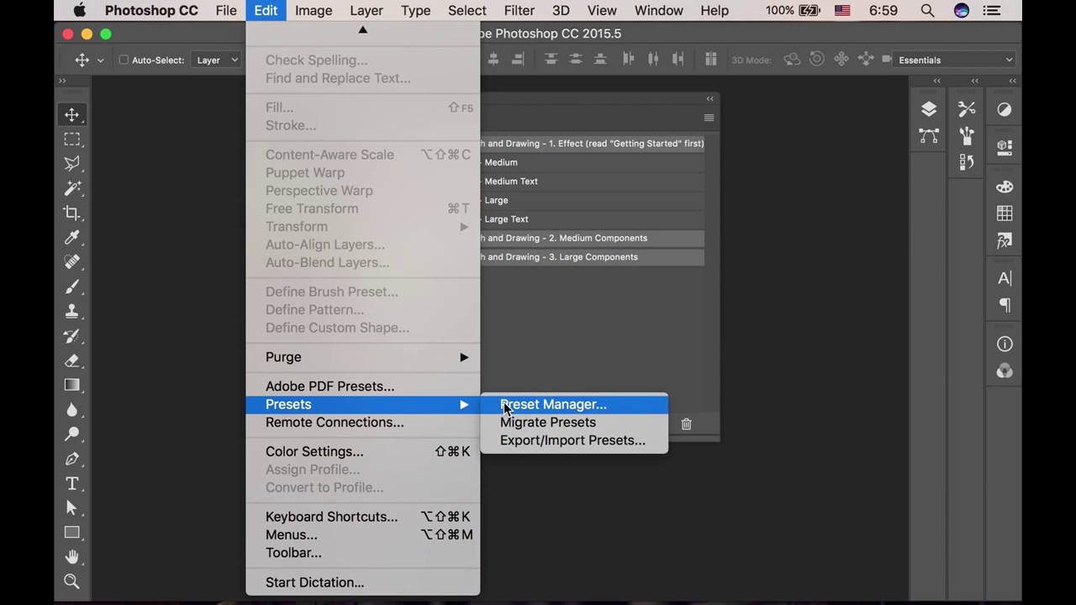
# - In the Preset Manager's Brushes list, find the Chalk Stroke Brush and Chalk Wide brushes
pyautogui.click(504, 407)
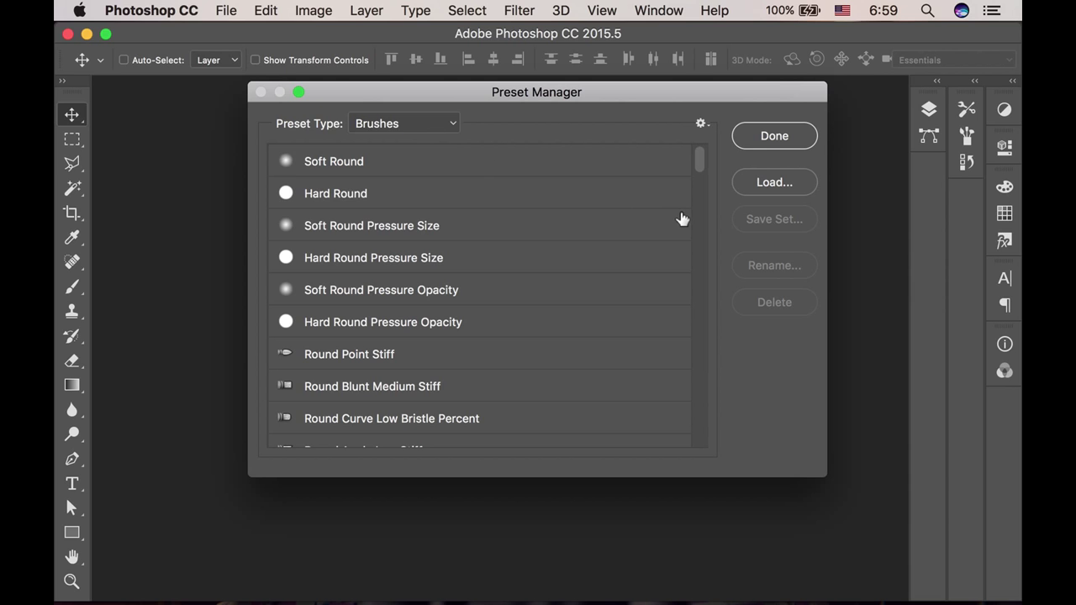
pyautogui.moveTo(699, 160)
pyautogui.mouseDown()
pyautogui.moveTo(692, 463)
pyautogui.moveTo(708, 358)
pyautogui.mouseUp()
pyautogui.click(490, 431)
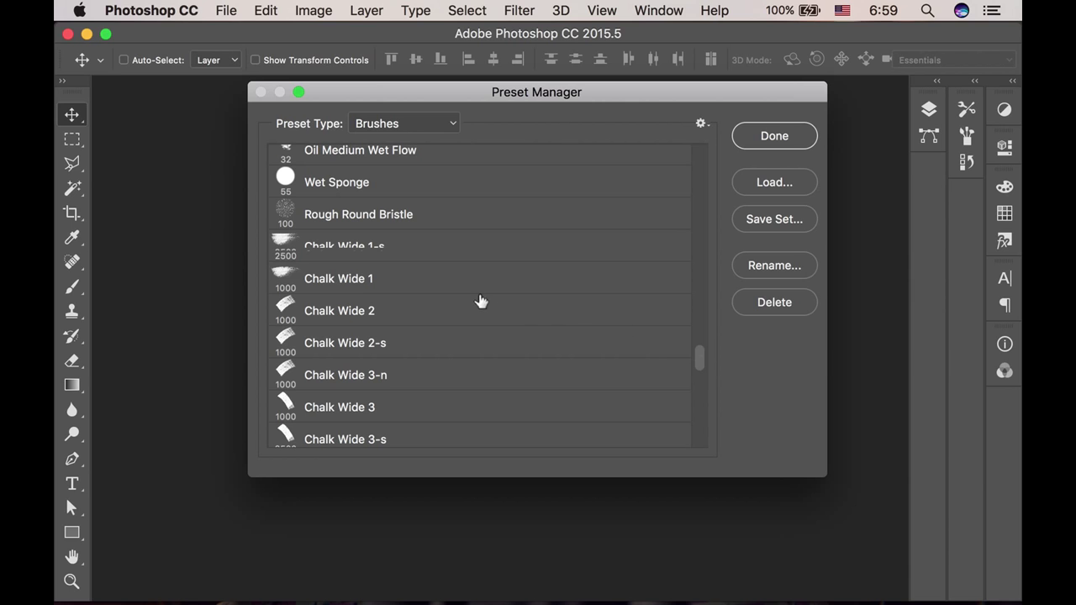
pyautogui.keyDown('shift'); pyautogui.click(454, 247); pyautogui.keyUp('shift')
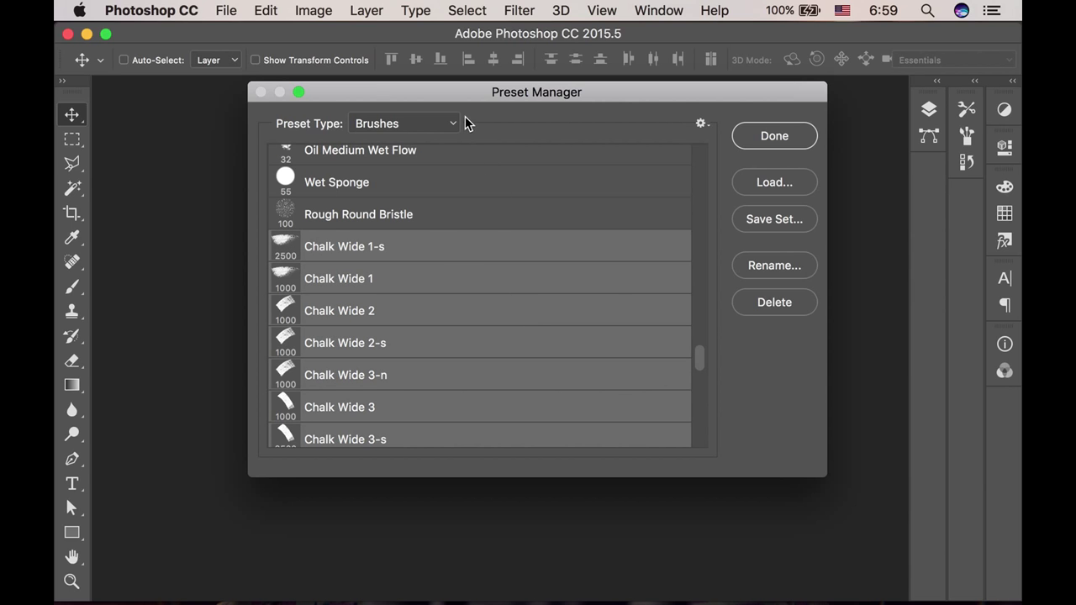
# - Switch the Preset Manager to Tools and locate the Brush Reset tool preset
pyautogui.click(448, 123)
pyautogui.click(412, 235)
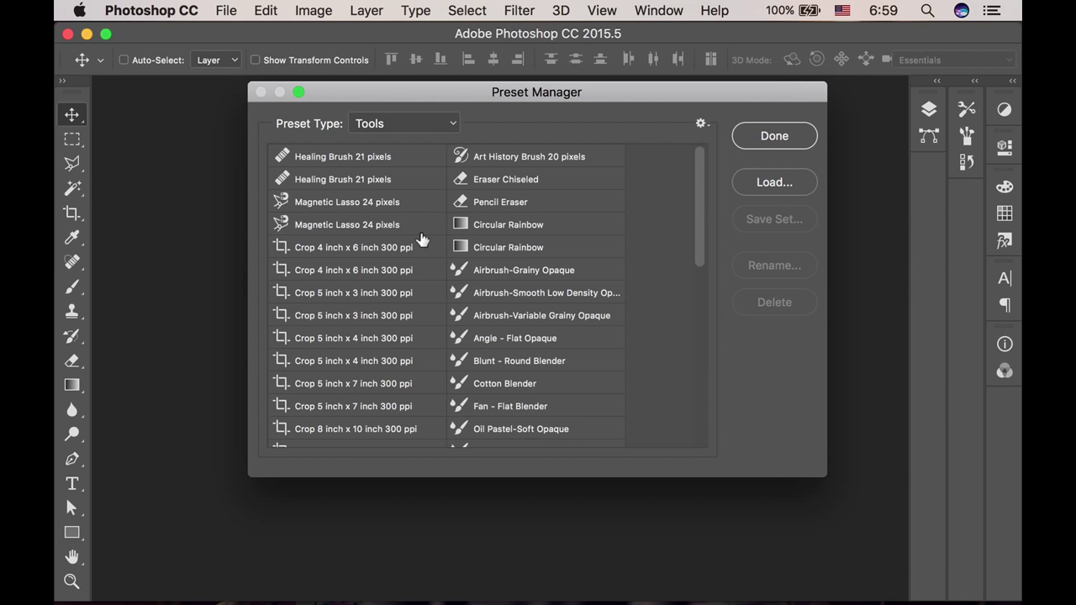
pyautogui.scroll(-5, 521, 354)
pyautogui.scroll(-3, 521, 354)
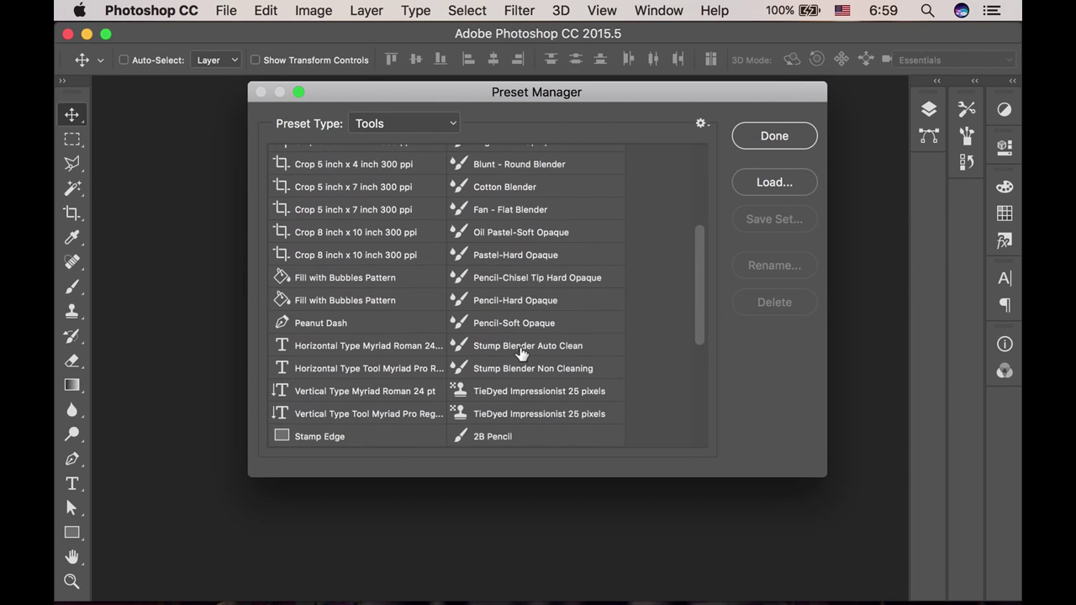
pyautogui.scroll(-1, 522, 353)
pyautogui.scroll(-3, 521, 353)
pyautogui.scroll(-2, 521, 354)
pyautogui.scroll(-2, 521, 354)
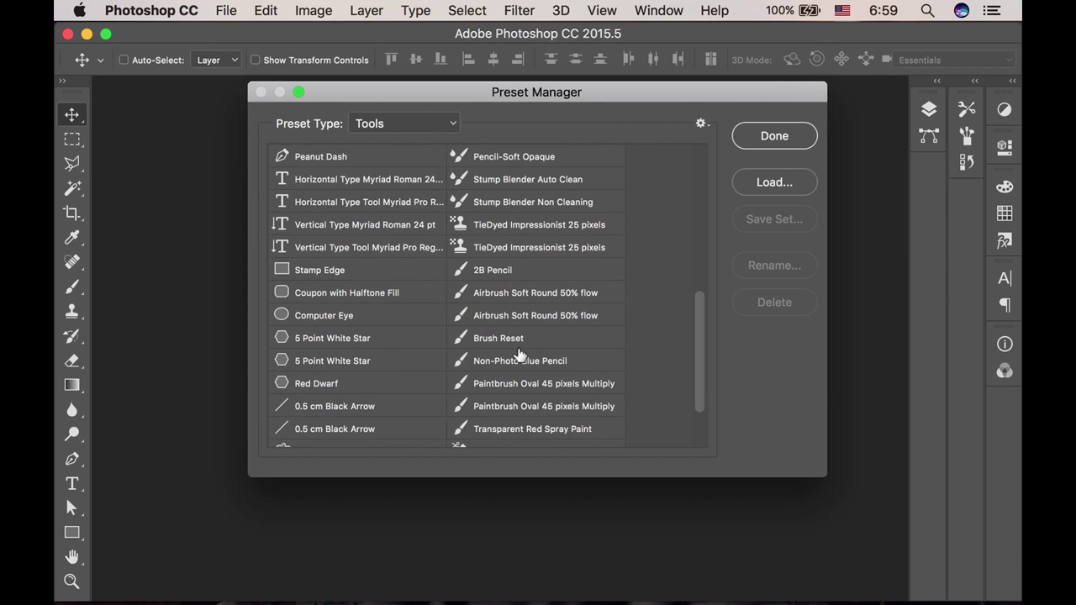
pyautogui.click(531, 340)
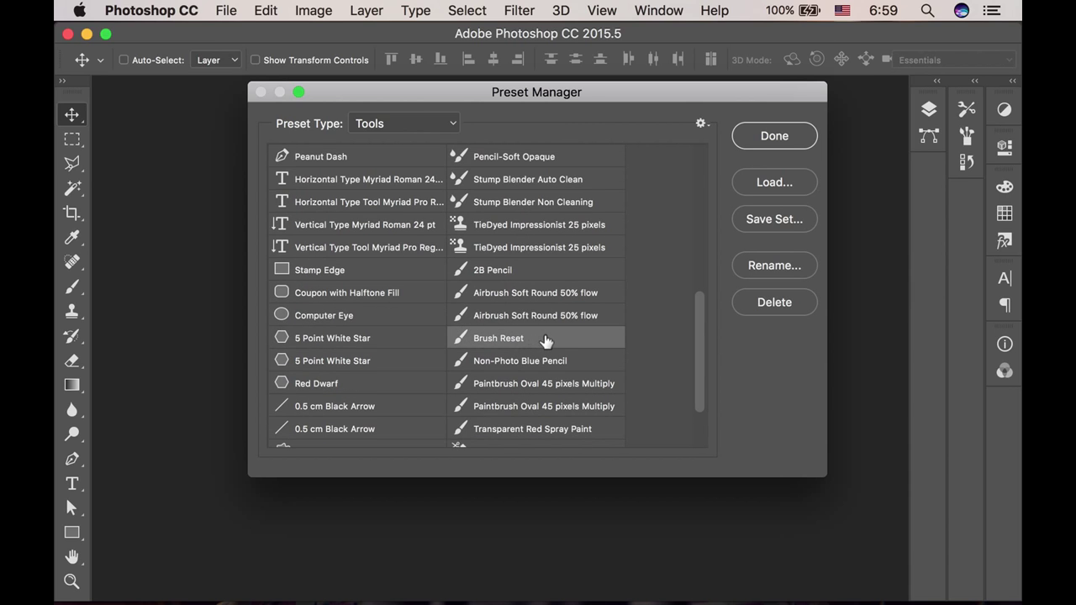
# - Switch the Preset Manager to Patterns and locate the Chalk Paper Surface pattern
pyautogui.click(452, 122)
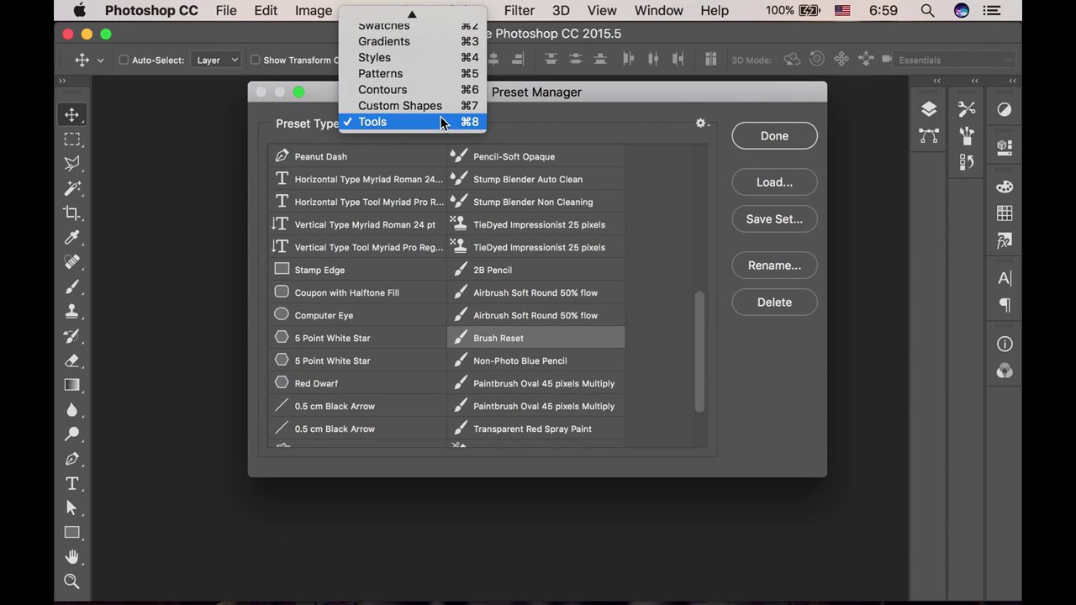
pyautogui.click(430, 76)
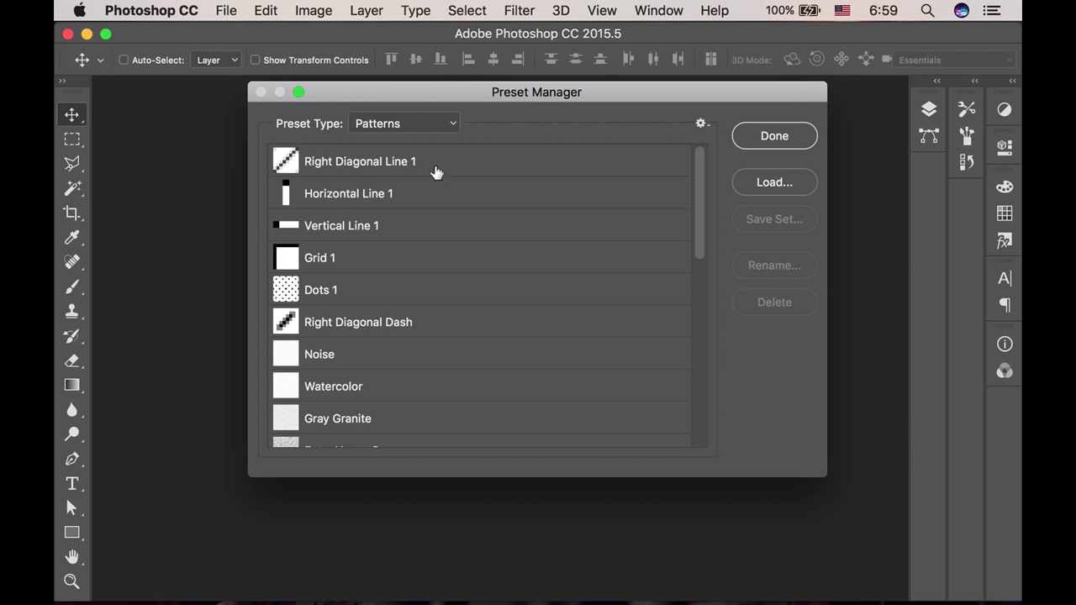
pyautogui.scroll(-5, 450, 315)
pyautogui.scroll(-4, 450, 315)
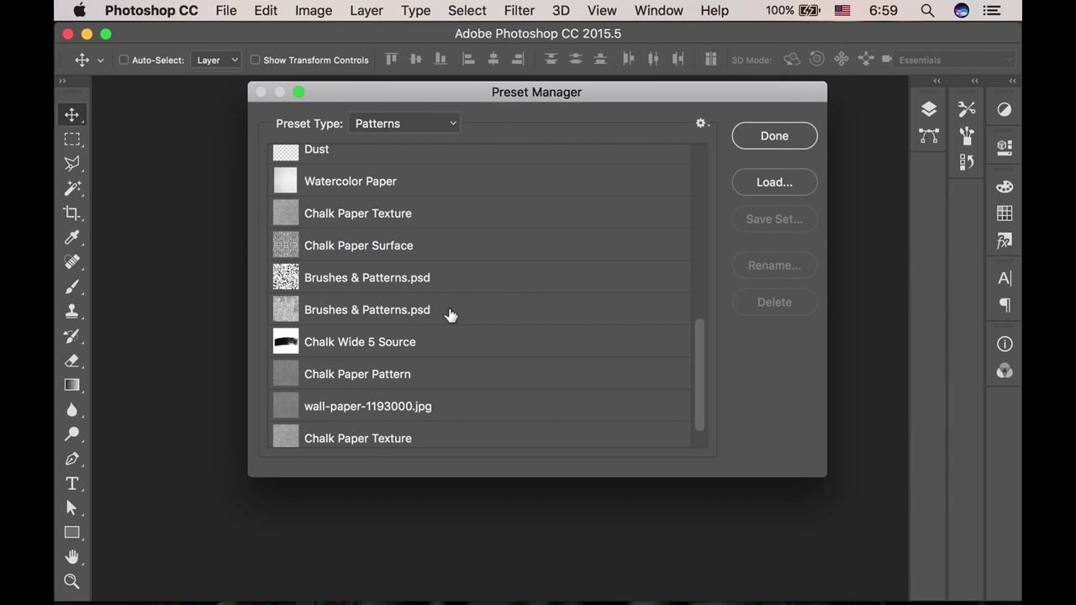
pyautogui.scroll(-1, 451, 316)
pyautogui.click(430, 431)
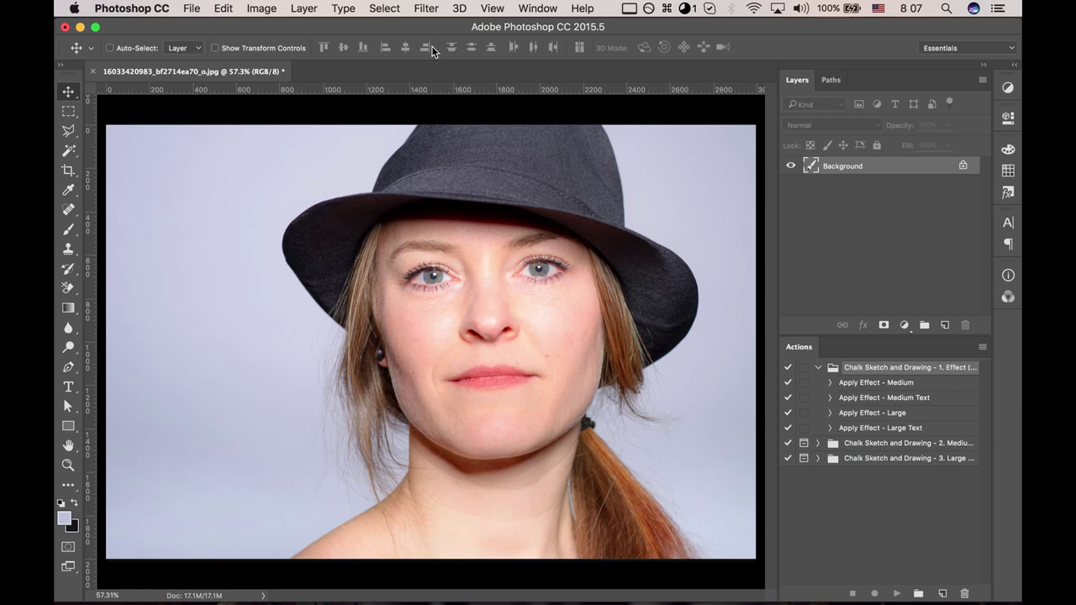
# - Select the pale backdrop with Color Range, sampling several shades, and view it as a Quick Mask
pyautogui.click(384, 8)
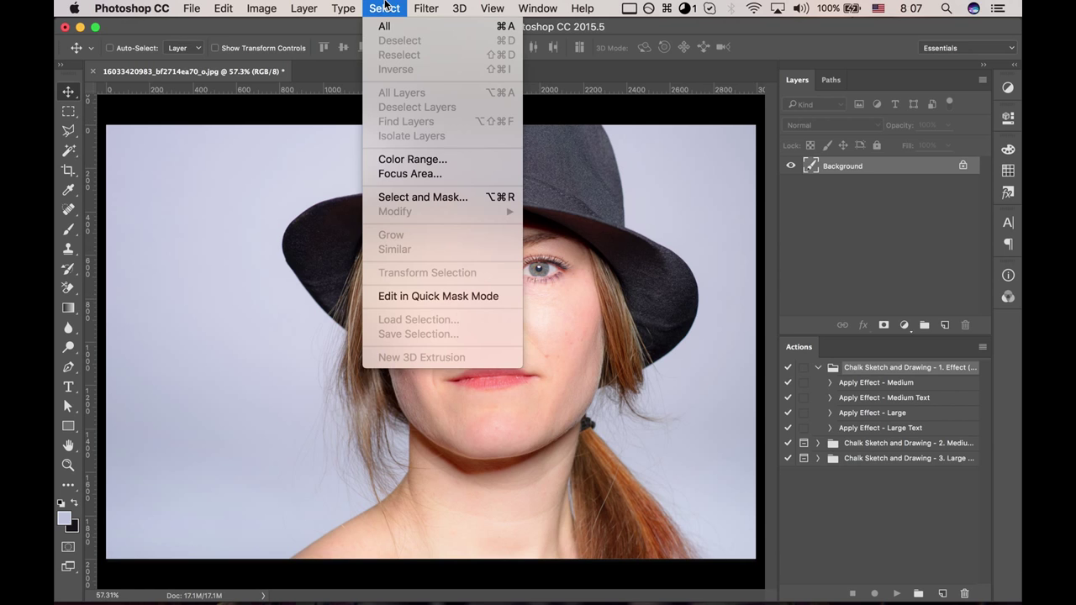
pyautogui.click(428, 159)
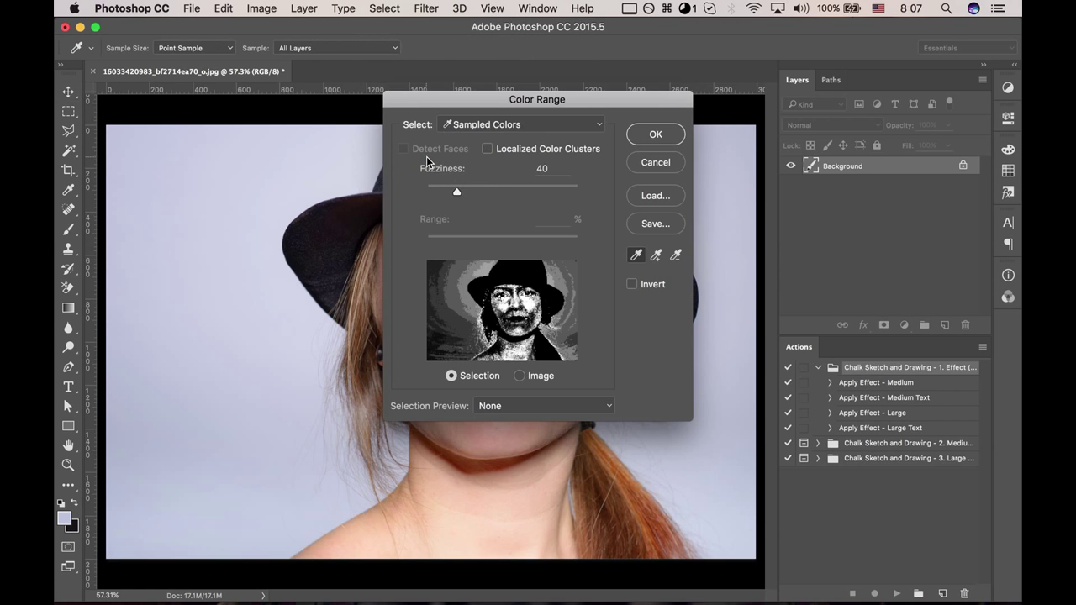
pyautogui.click(217, 349)
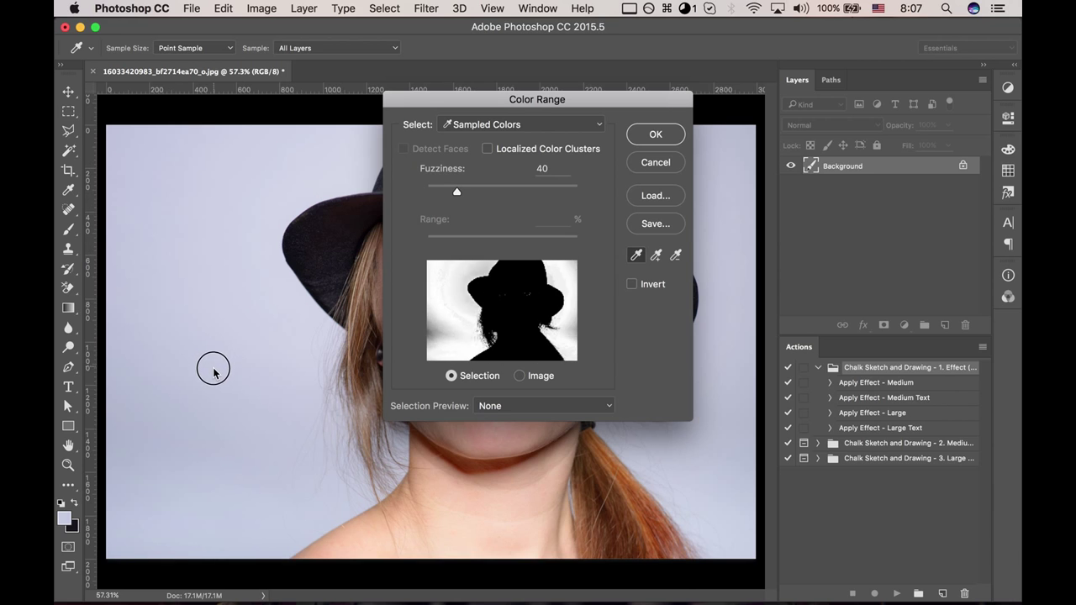
pyautogui.click(658, 256)
pyautogui.moveTo(254, 326); pyautogui.dragTo(296, 304)
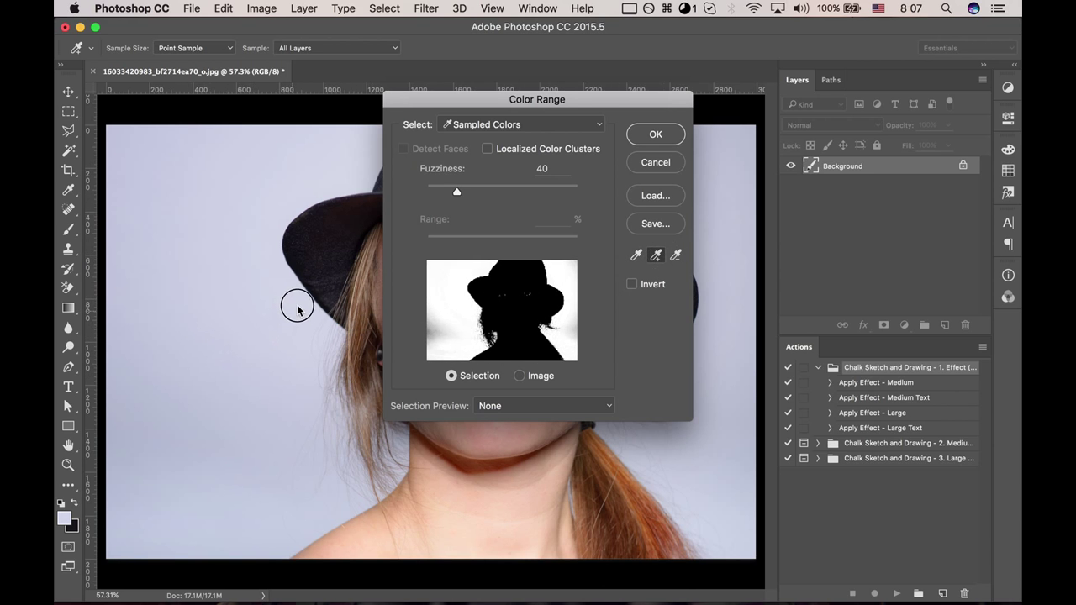
pyautogui.click(164, 485)
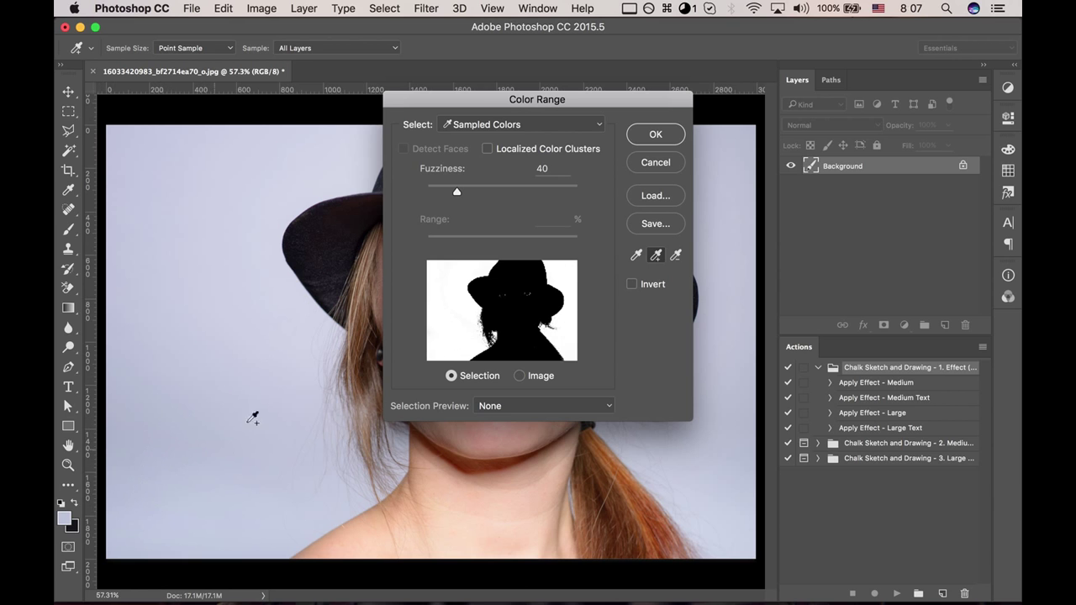
pyautogui.click(652, 135)
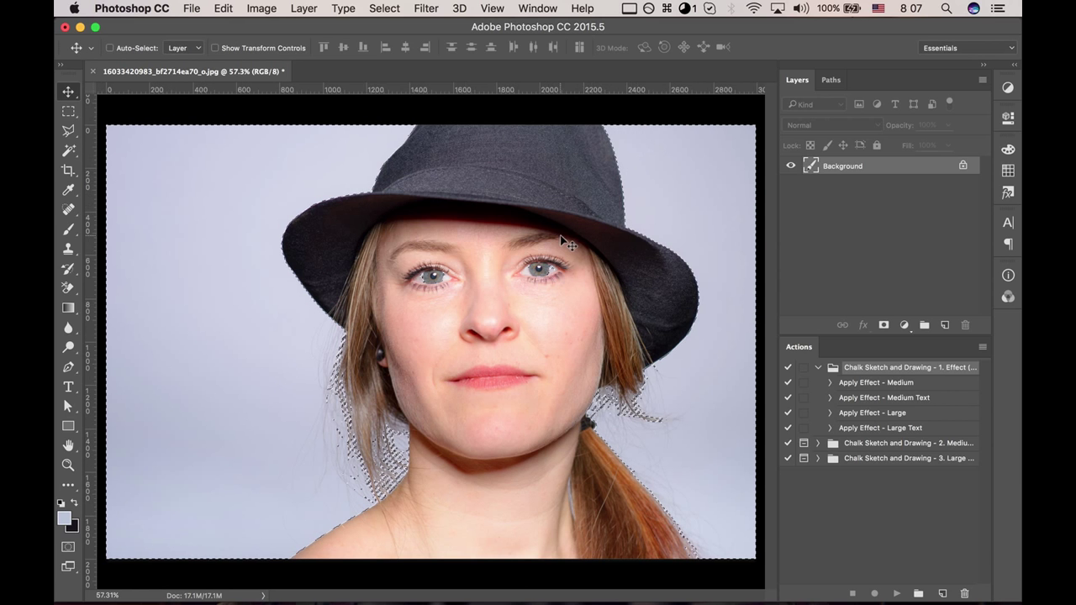
pyautogui.scroll(4, 521, 281)
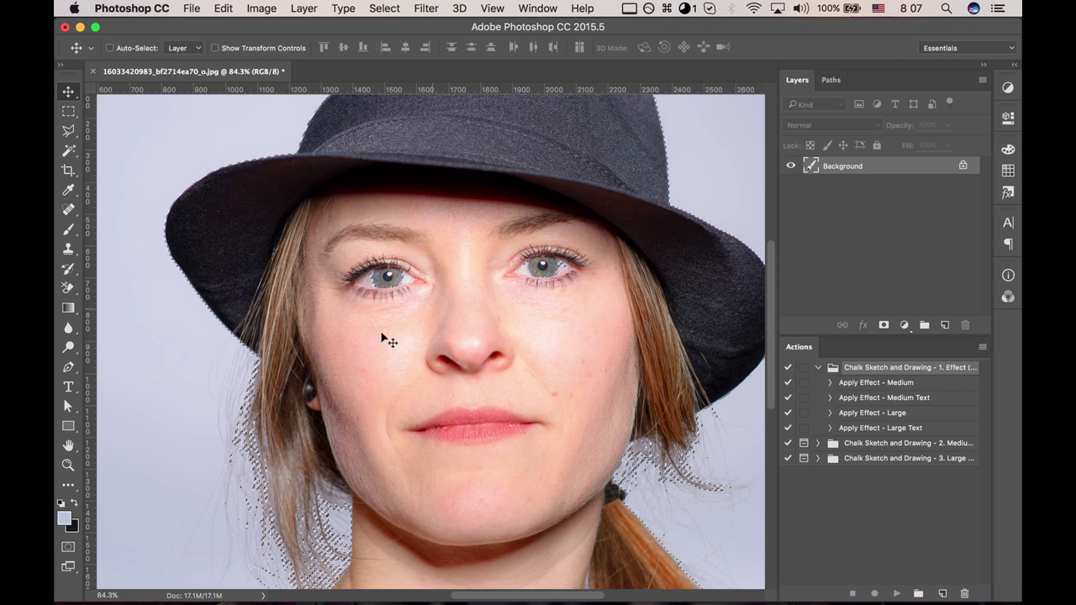
pyautogui.click(69, 547)
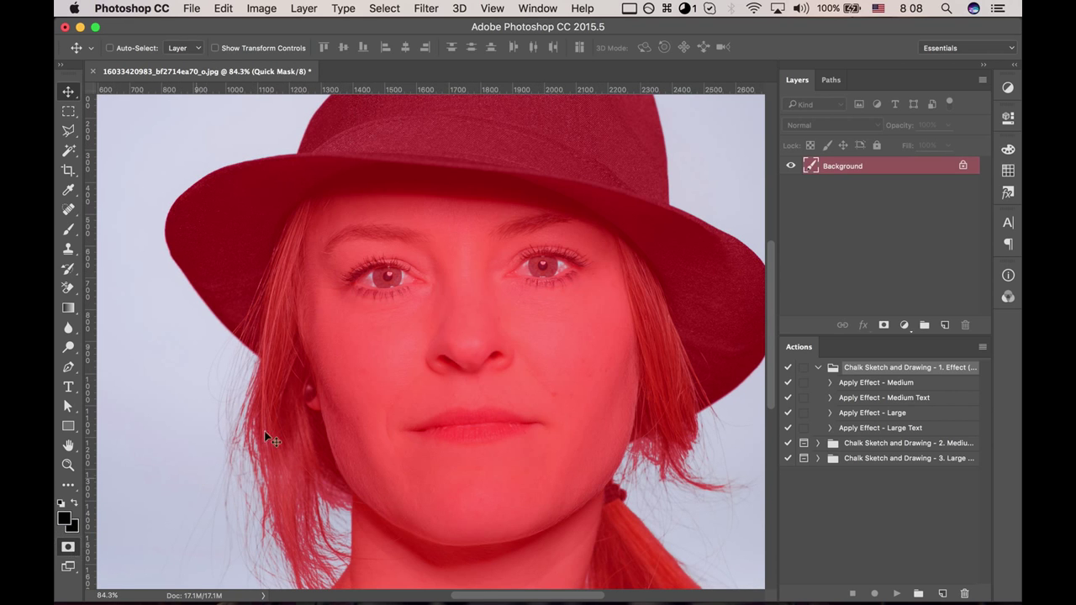
# - Set up a 100 px brush, bring the chin and neck into view, and exit Quick Mask
pyautogui.click(69, 230)
pyautogui.rightClick(413, 266)
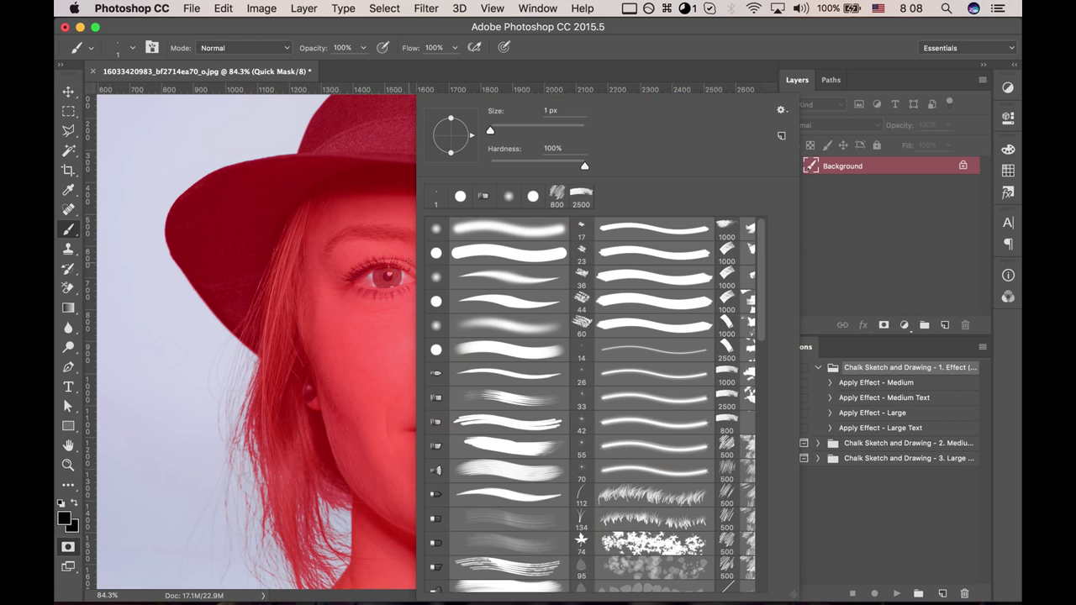
pyautogui.press('Return')
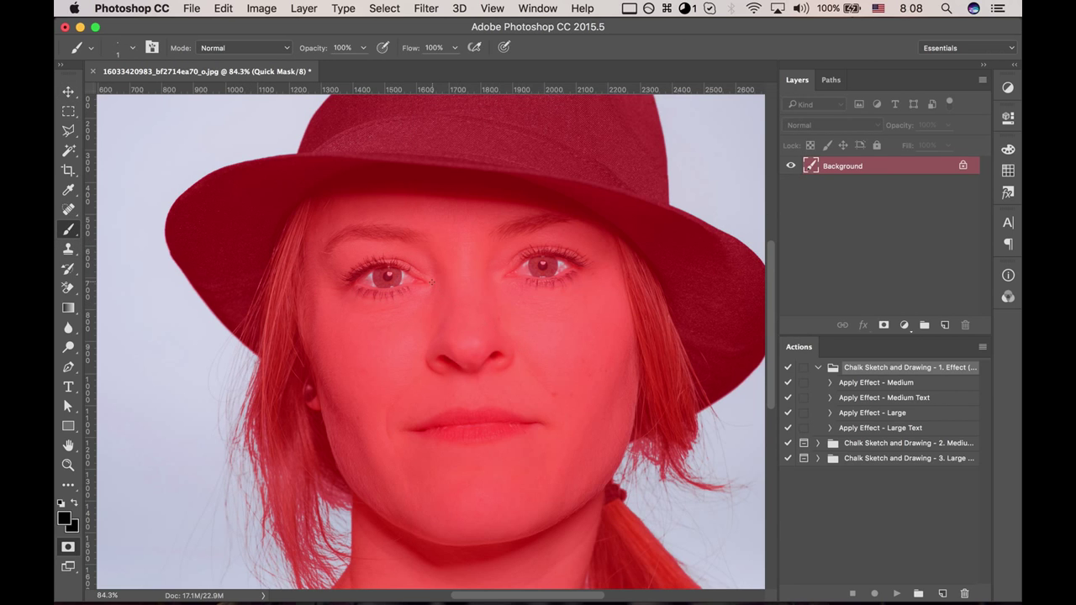
pyautogui.press(']')
pyautogui.press(']')
pyautogui.press(']')
pyautogui.press(']')
pyautogui.press(']')
pyautogui.press(']')
pyautogui.scroll(-2, 504, 328)
pyautogui.moveTo(435, 356); pyautogui.dragTo(461, 279)
pyautogui.scroll(-2, 460, 278)
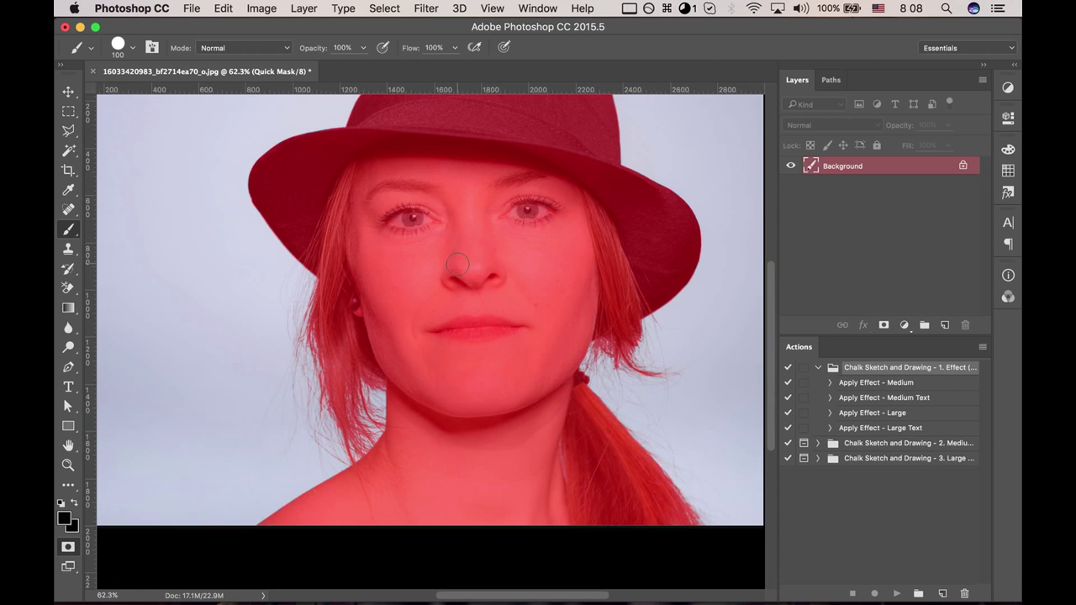
pyautogui.press('q')
pyautogui.scroll(-1, 482, 242)
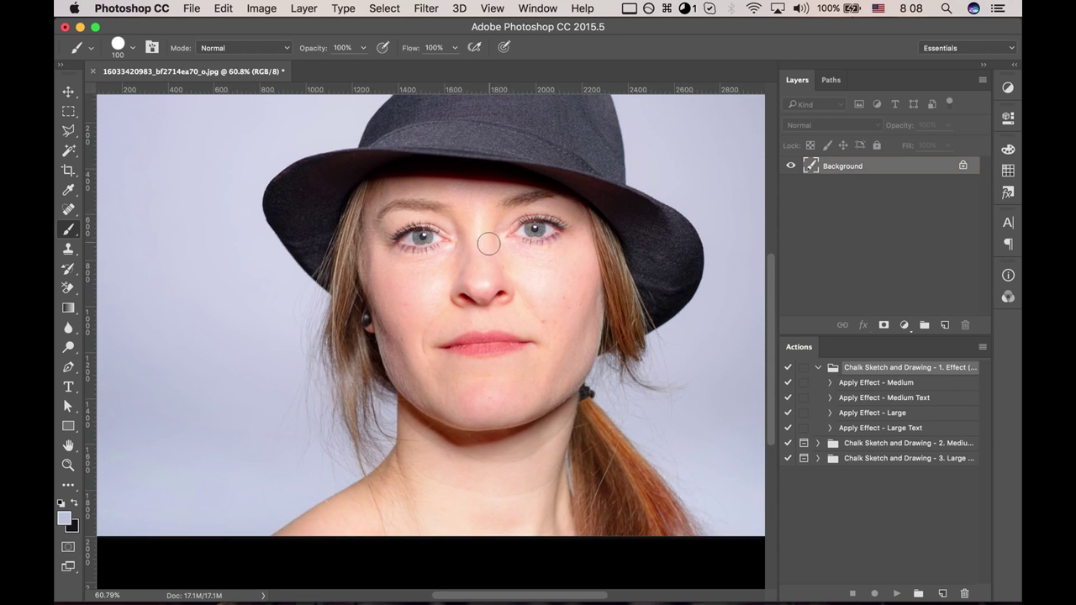
# - Invert the selection onto the woman and add a new empty Layer 1
pyautogui.click(385, 8)
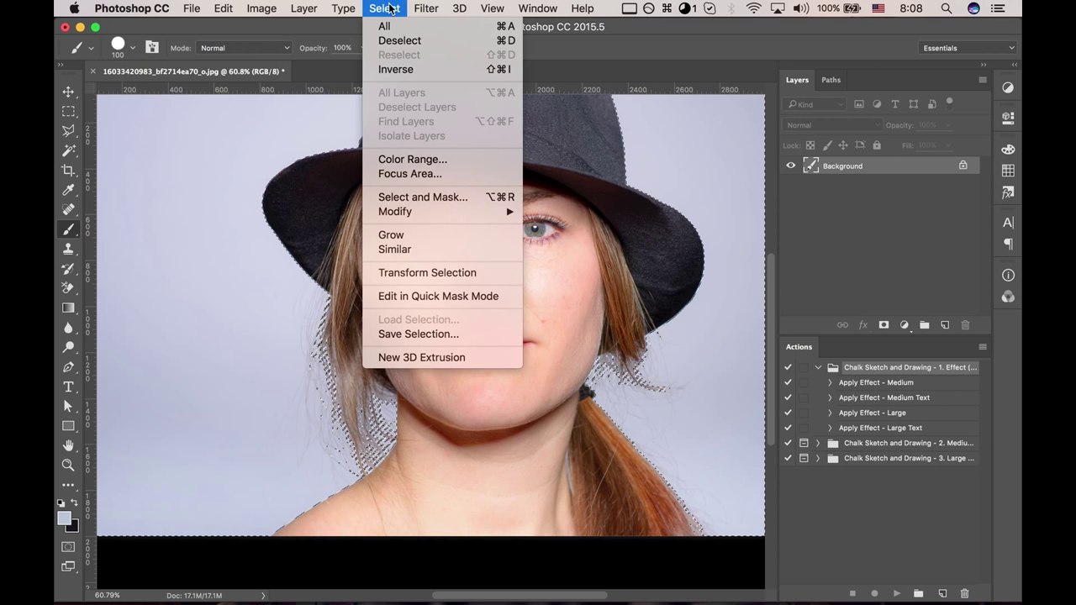
pyautogui.click(395, 69)
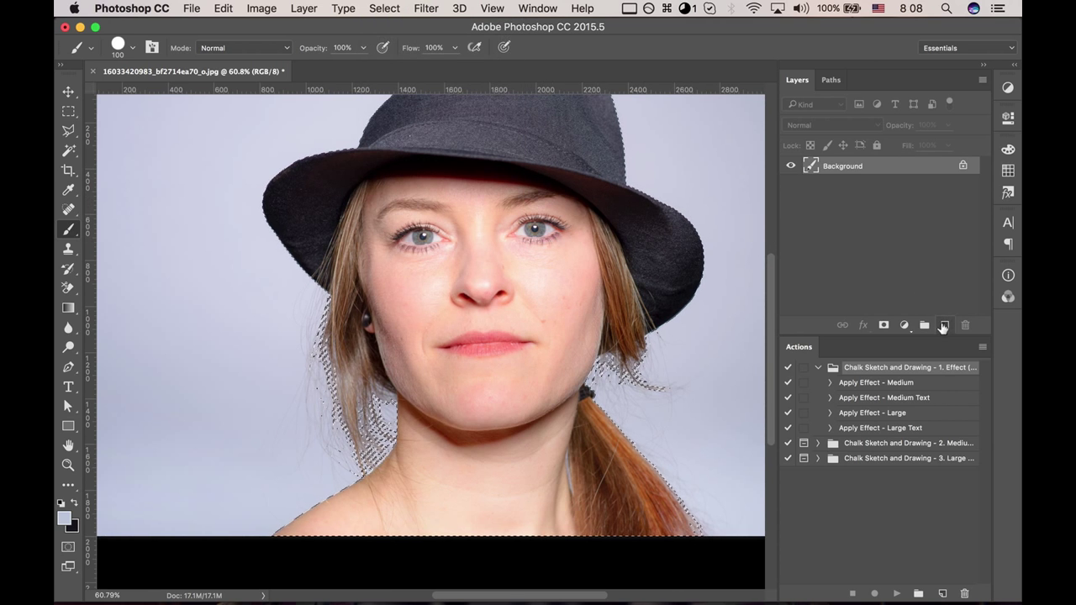
pyautogui.click(945, 325)
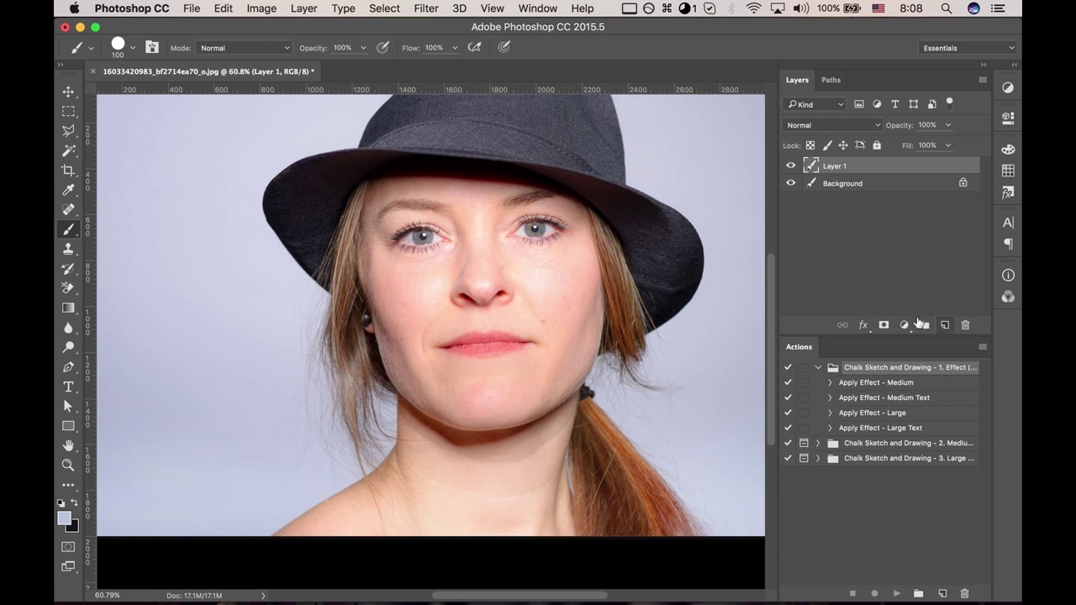
# - Fill the selection with blue #4e78f1, deselect, and fit the image on screen
pyautogui.click(64, 518)
pyautogui.moveTo(456, 209); pyautogui.dragTo(472, 175)
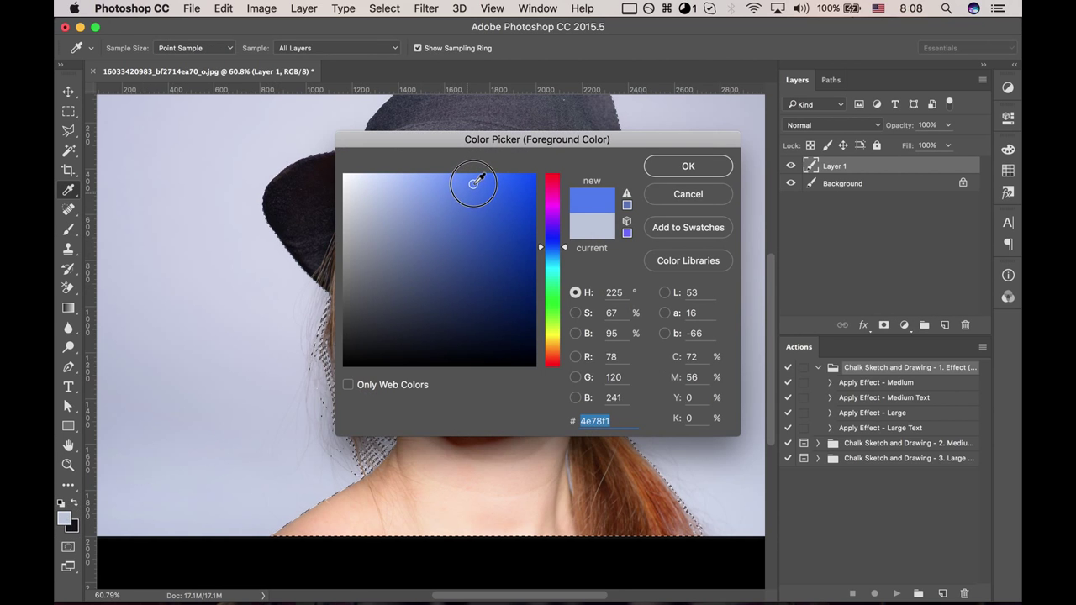
pyautogui.click(687, 166)
pyautogui.hotkey('alt', 'BackSpace')
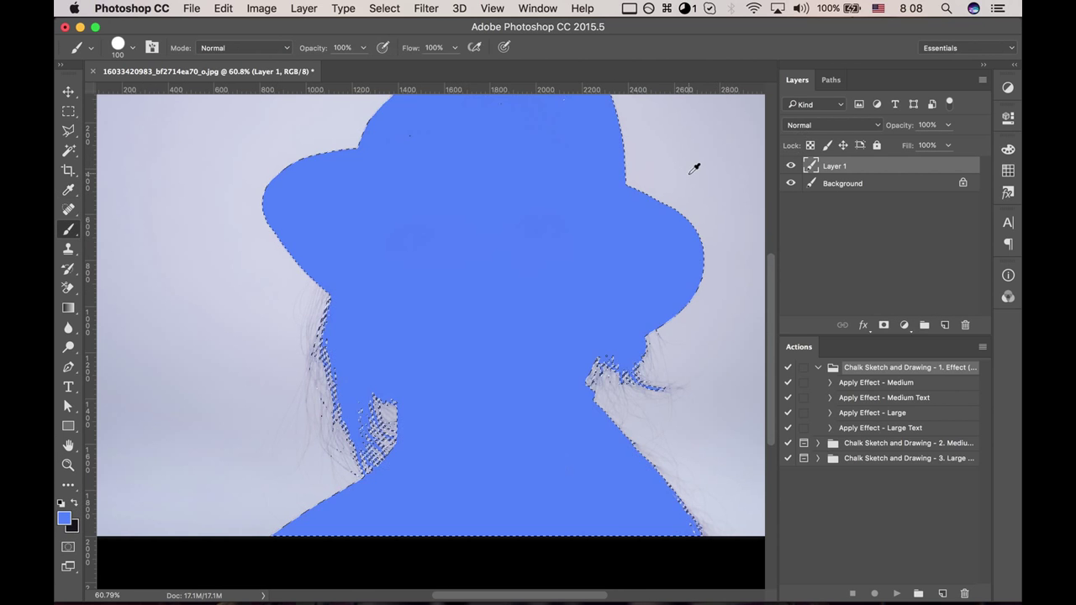
pyautogui.hotkey('ctrl', 'd')
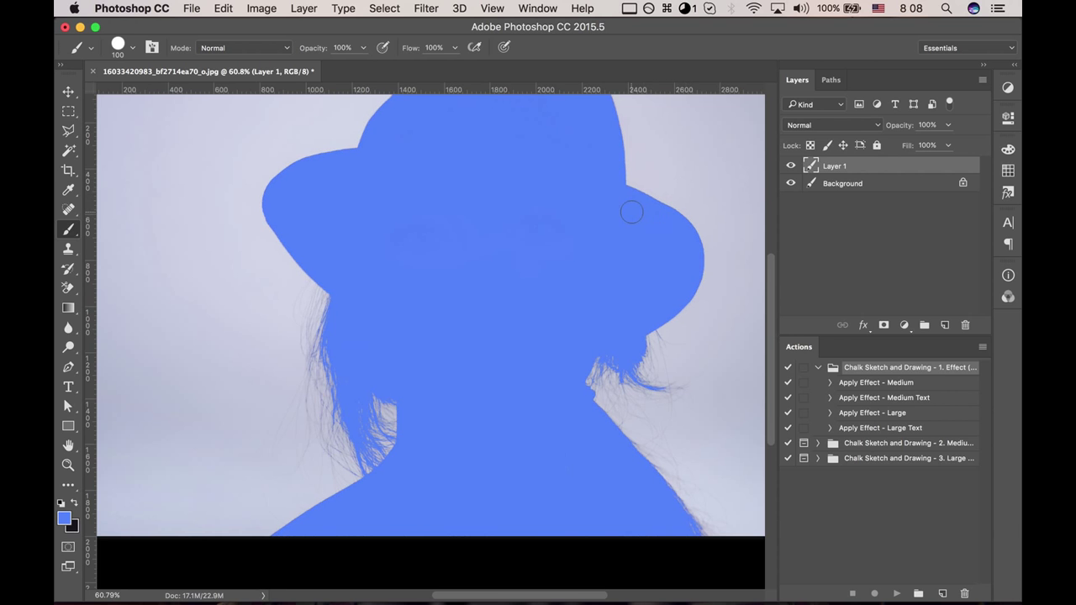
pyautogui.press('v')
pyautogui.hotkey('ctrl', '0')
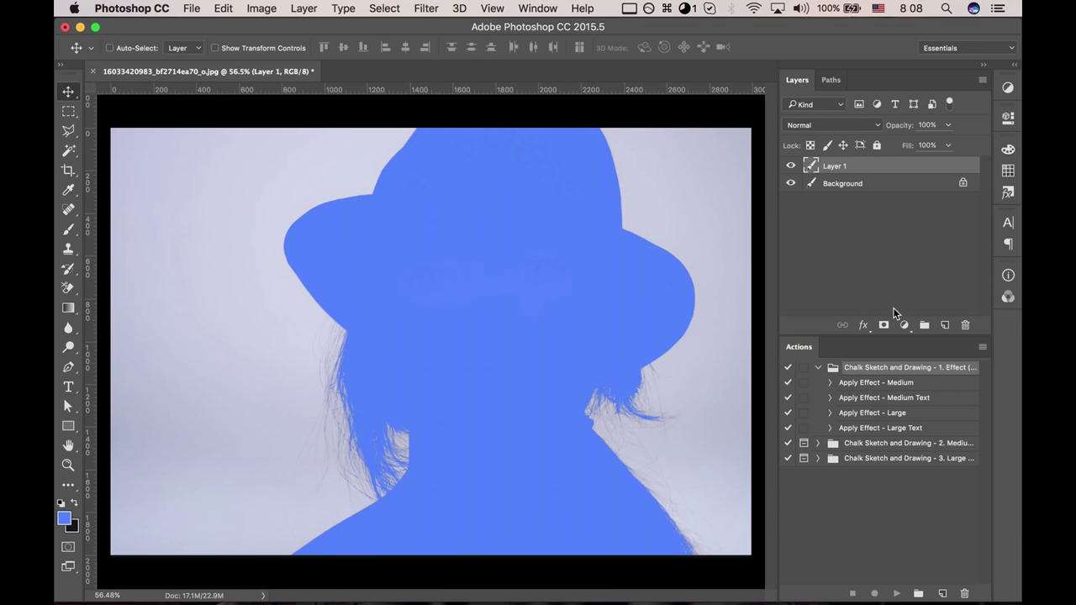
# - Add a hide-all mask to Layer 1 and draw a radial gradient revealing blue over the face and hat
pyautogui.keyDown('alt'); pyautogui.click(884, 325); pyautogui.keyUp('alt')
pyautogui.press('g')
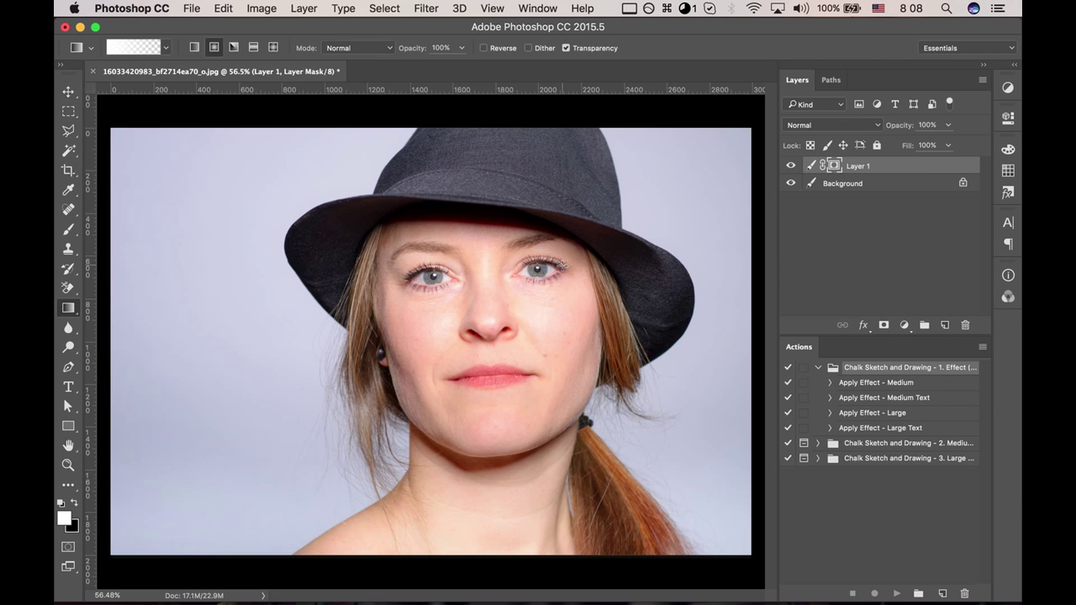
pyautogui.keyDown('alt'); pyautogui.click(832, 168); pyautogui.keyUp('alt')
pyautogui.moveTo(488, 269); pyautogui.dragTo(462, 564)
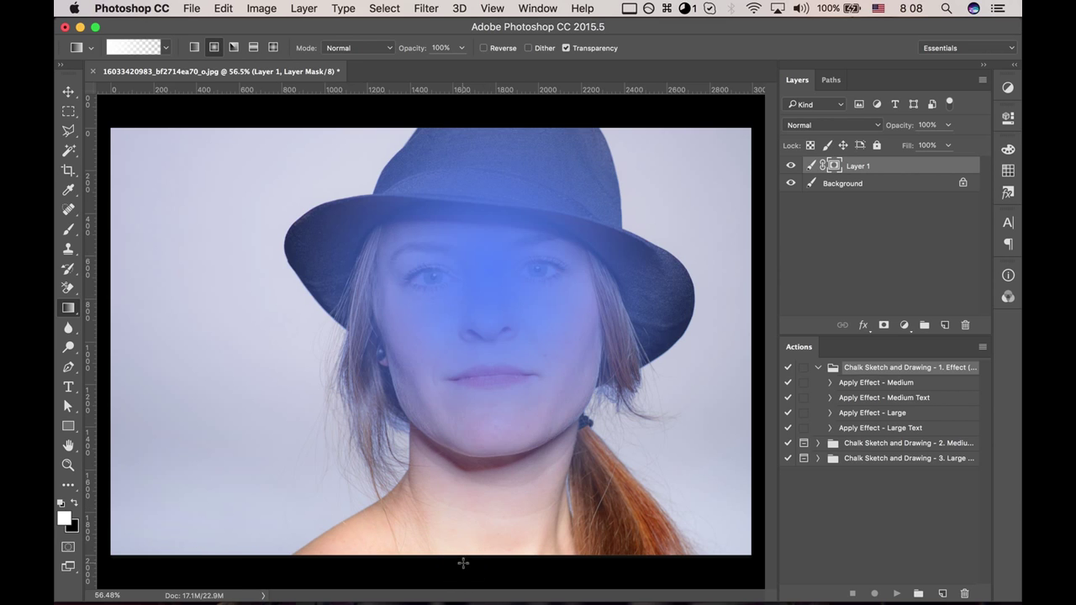
pyautogui.moveTo(492, 266); pyautogui.dragTo(711, 580)
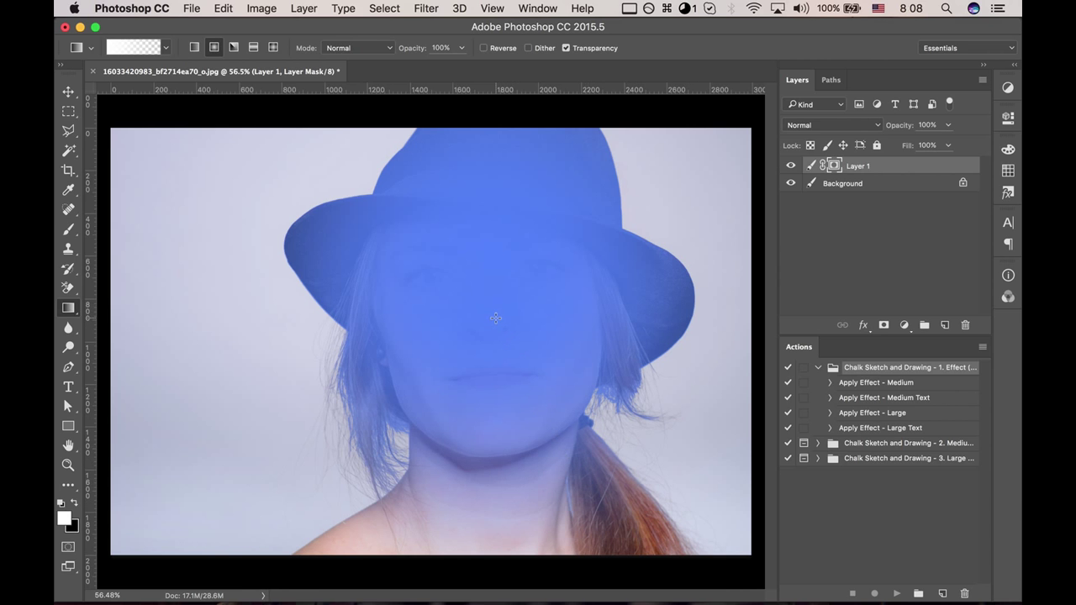
pyautogui.moveTo(492, 290); pyautogui.dragTo(688, 576)
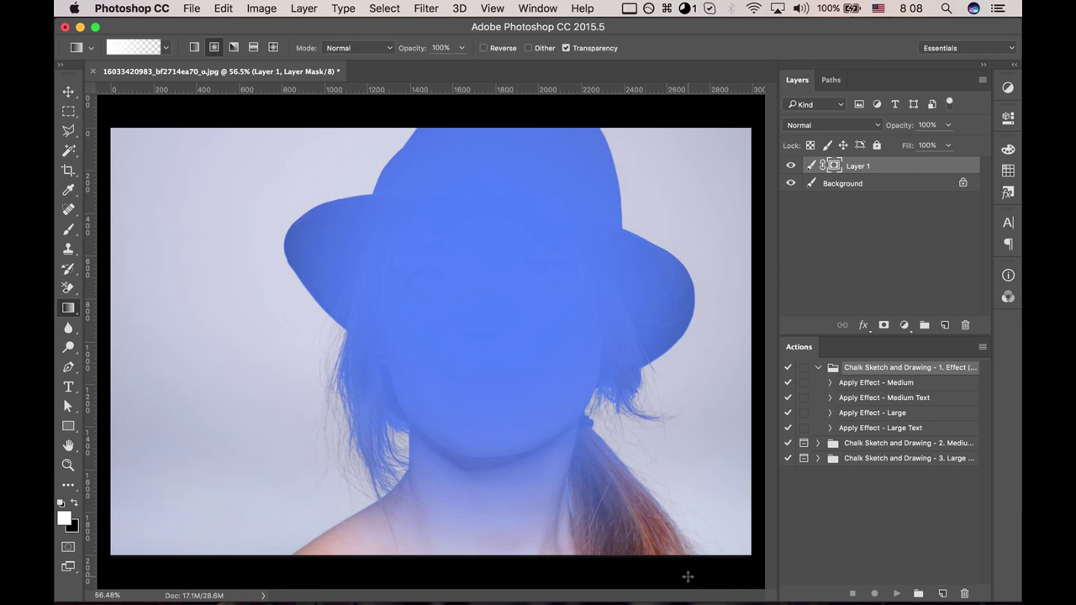
# - Preview the Layer 1 mask on its own, then return to the composite view
pyautogui.press('v')
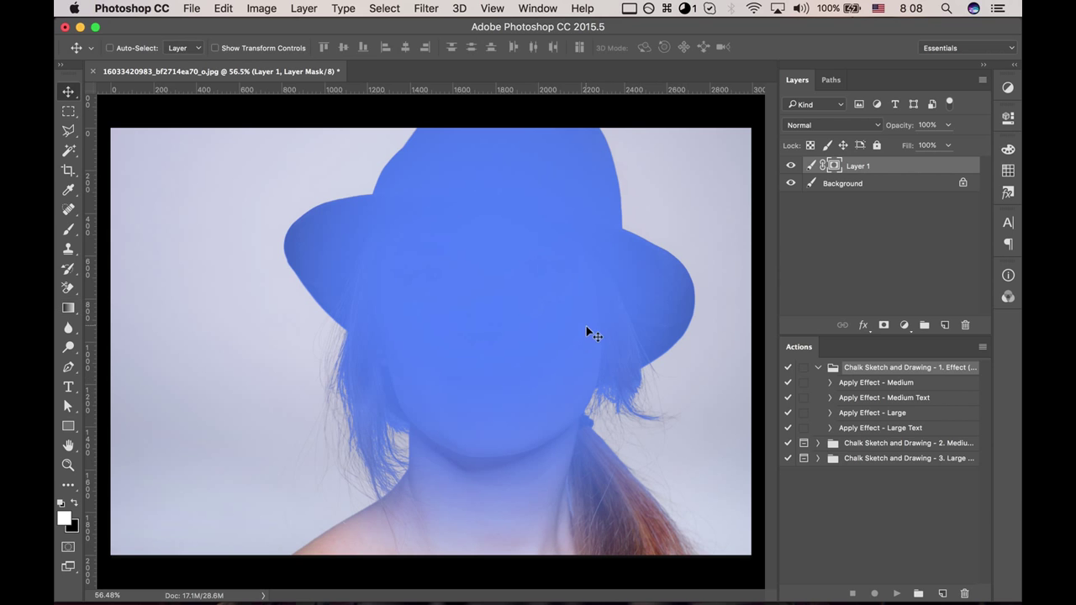
pyautogui.keyDown('alt'); pyautogui.click(836, 169); pyautogui.keyUp('alt')
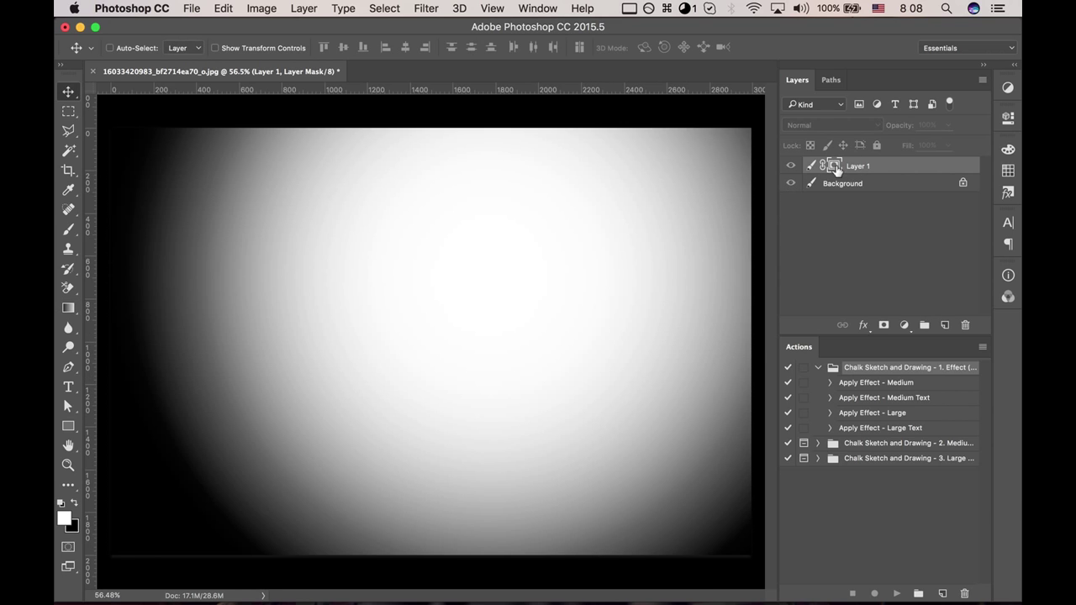
pyautogui.keyDown('alt'); pyautogui.click(836, 168); pyautogui.keyUp('alt')
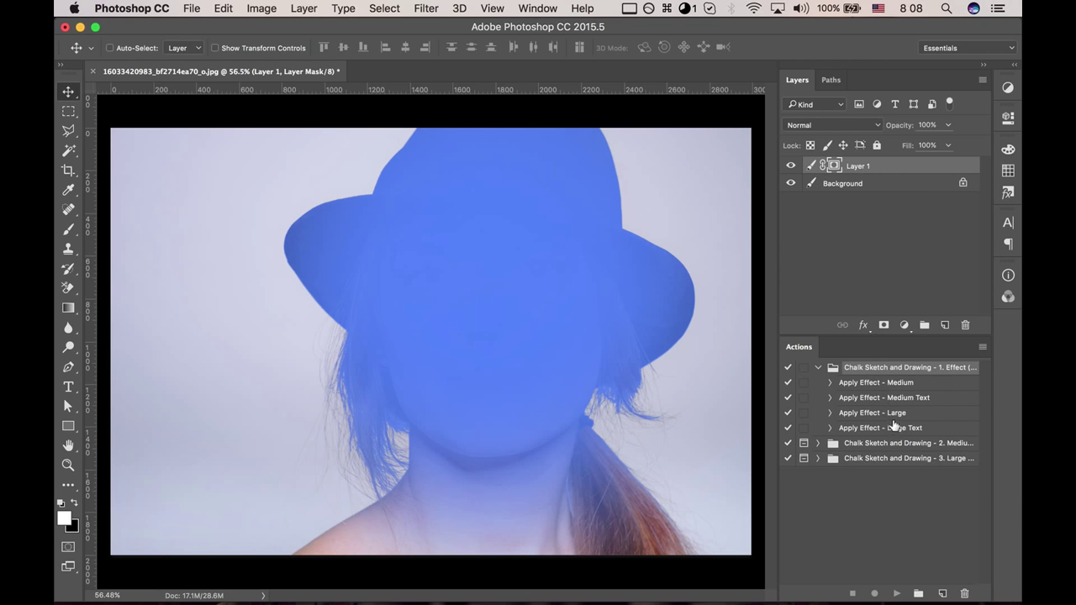
pyautogui.click(893, 416)
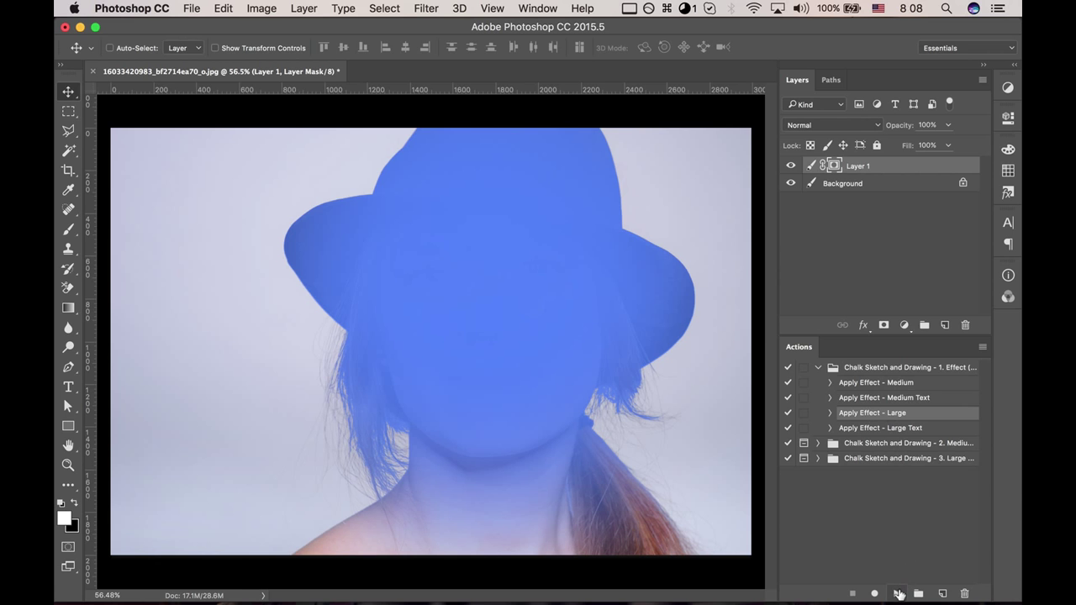
# - Run the Apply Effect - Large action and set the paper colour to light blue #b8c3f0
pyautogui.click(896, 591)
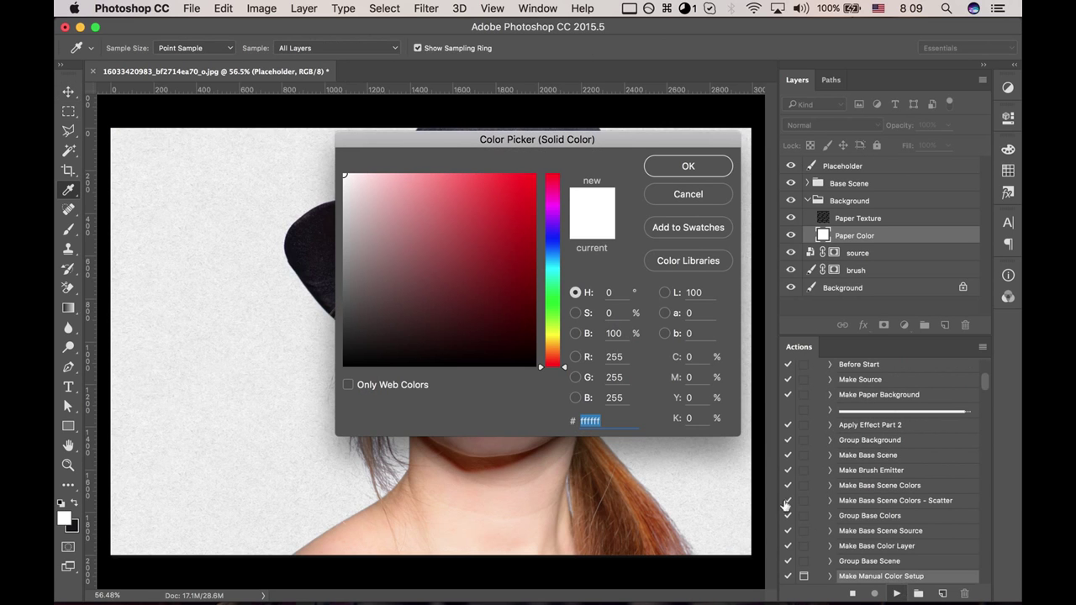
pyautogui.moveTo(574, 141); pyautogui.dragTo(913, 171)
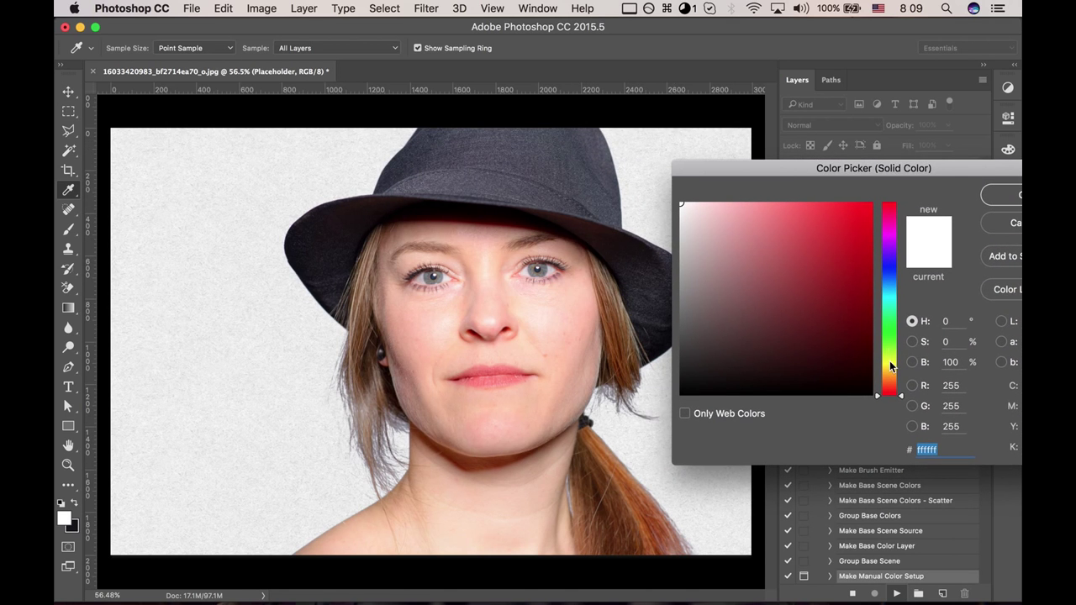
pyautogui.moveTo(888, 365); pyautogui.dragTo(889, 274)
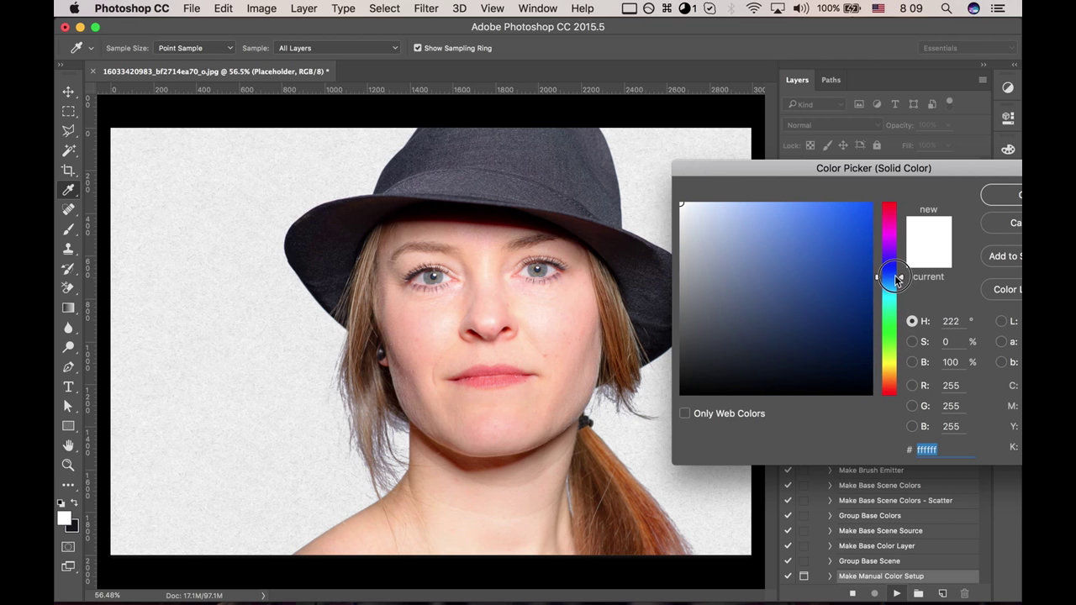
pyautogui.moveTo(715, 211)
pyautogui.mouseDown()
pyautogui.moveTo(740, 217)
pyautogui.moveTo(725, 214)
pyautogui.mouseUp()
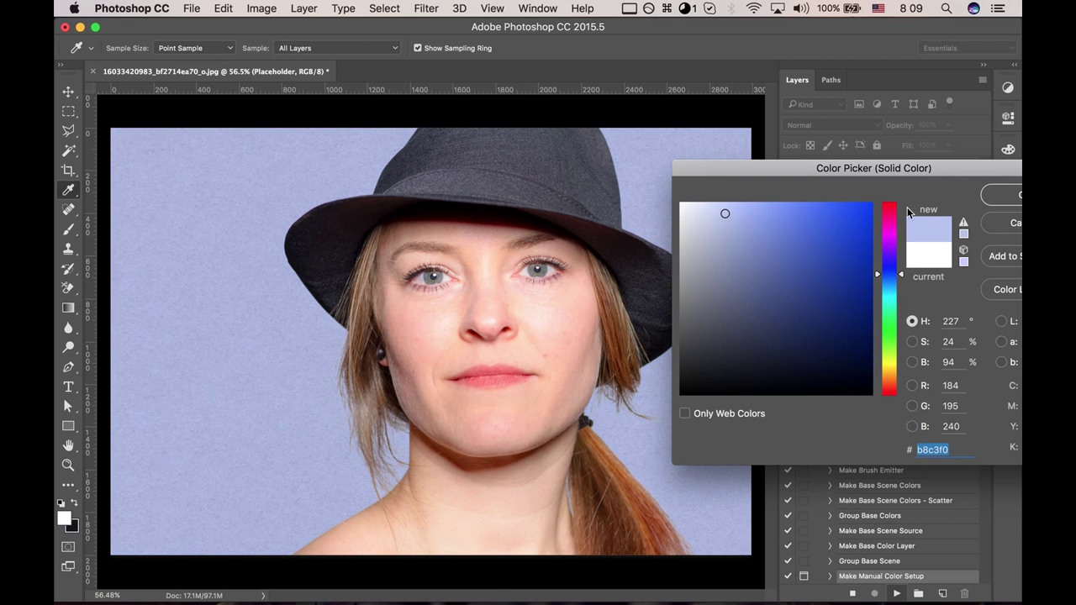
pyautogui.click(1003, 195)
# - Set Base Color 1 to coral red fc5753, sampled from the lips and deepened
pyautogui.moveTo(653, 146); pyautogui.dragTo(941, 141)
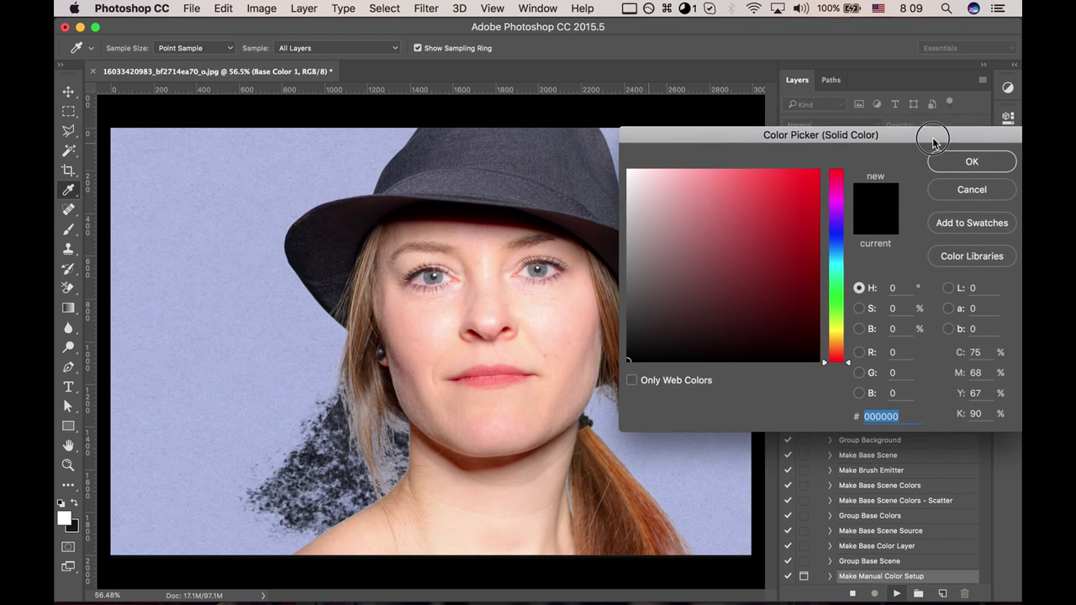
pyautogui.click(846, 332)
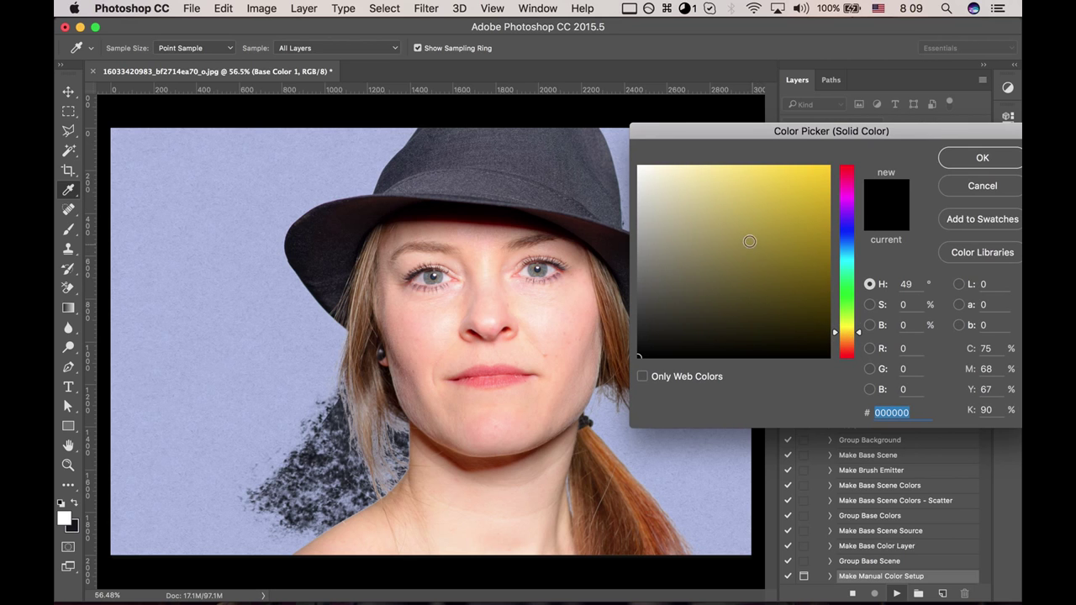
pyautogui.click(743, 236)
pyautogui.click(750, 204)
pyautogui.click(759, 178)
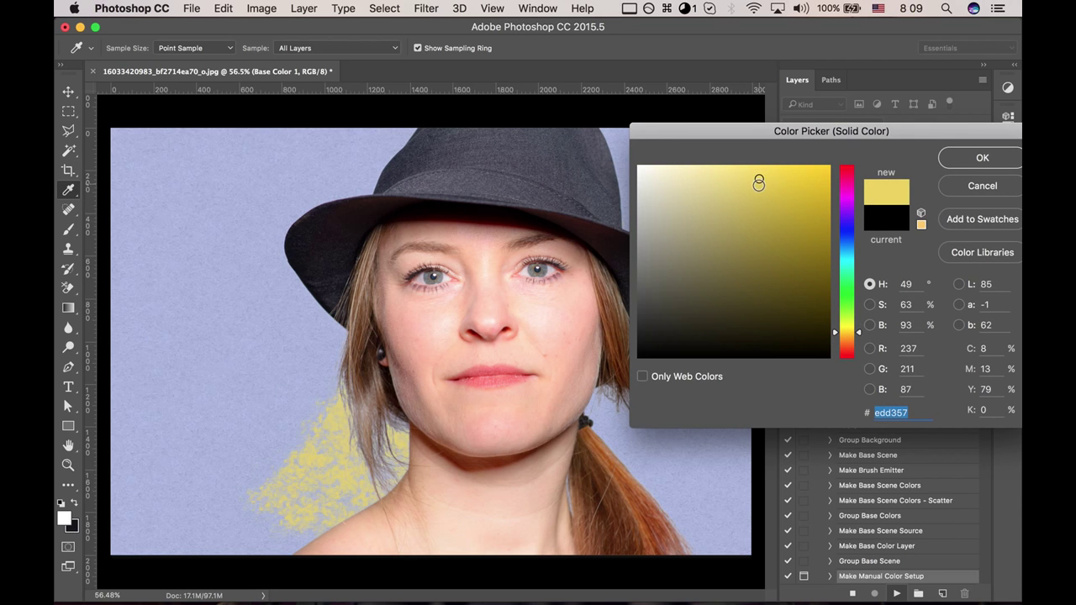
pyautogui.click(494, 379)
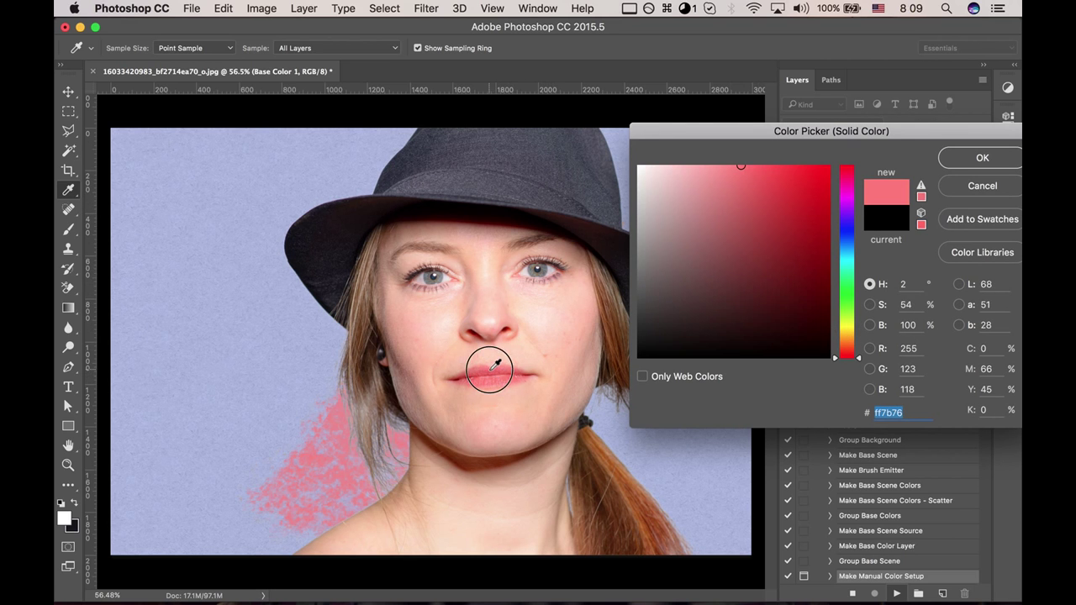
pyautogui.click(494, 382)
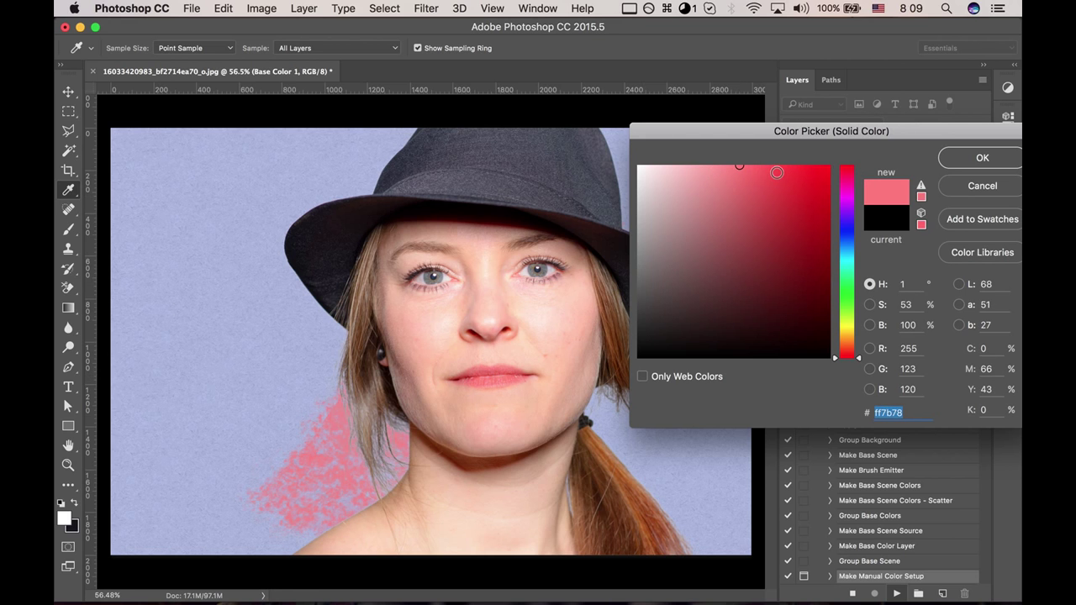
pyautogui.moveTo(775, 174); pyautogui.dragTo(766, 169)
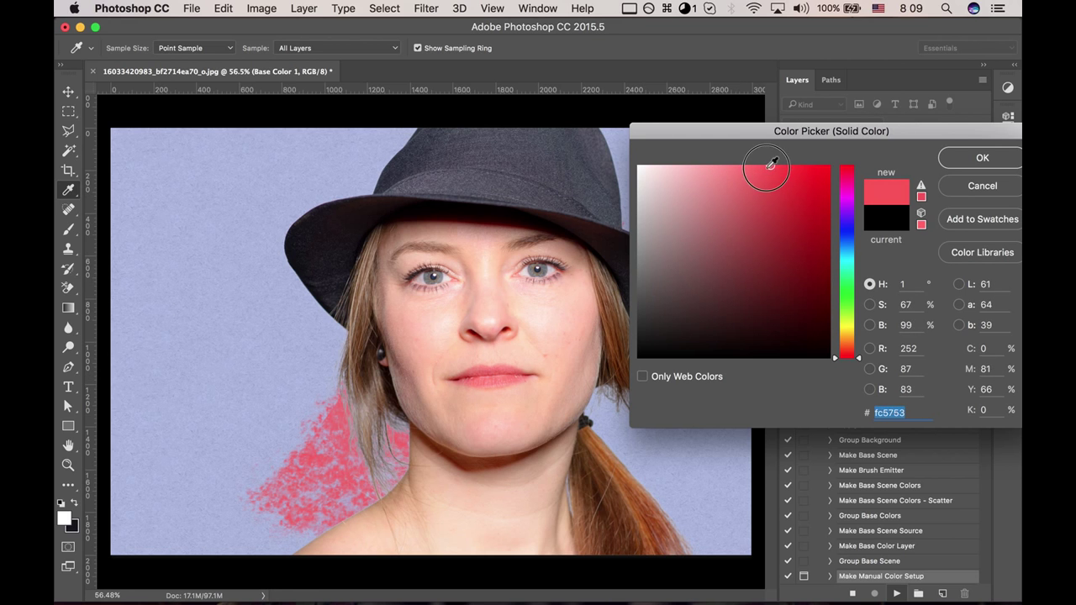
pyautogui.click(939, 165)
# - Set Base Color 2 to pale lavender c0c9f1
pyautogui.moveTo(619, 122); pyautogui.dragTo(957, 171)
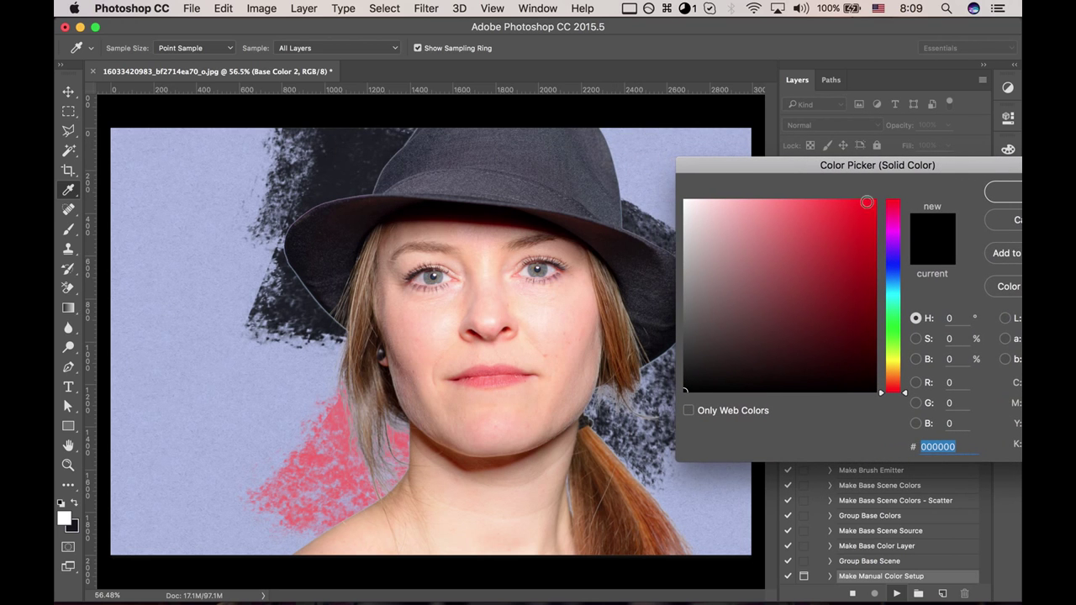
pyautogui.click(664, 156)
pyautogui.moveTo(746, 244); pyautogui.dragTo(723, 211)
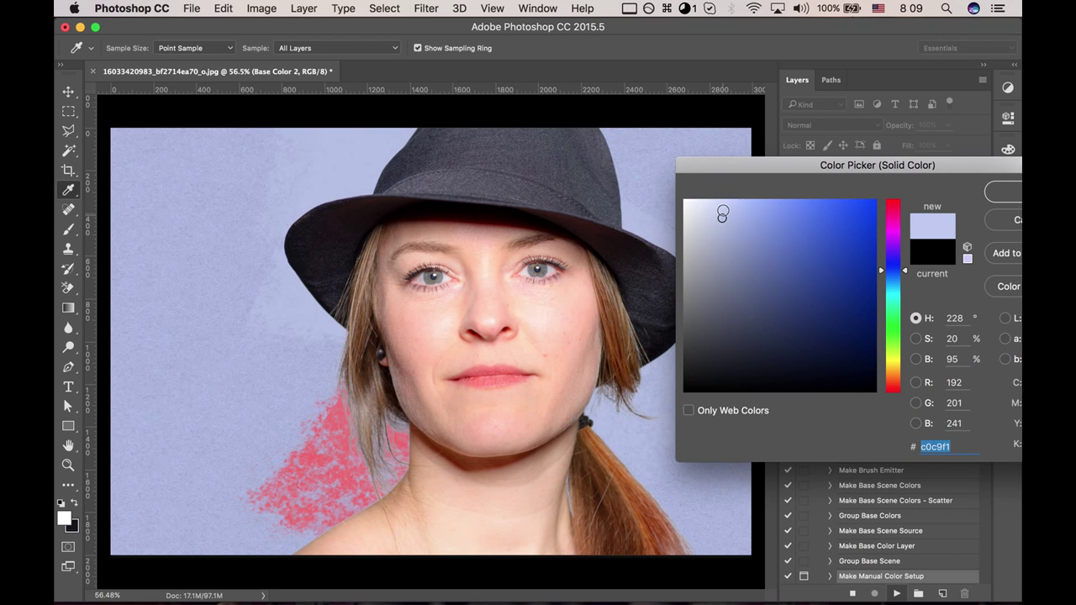
pyautogui.press('Return')
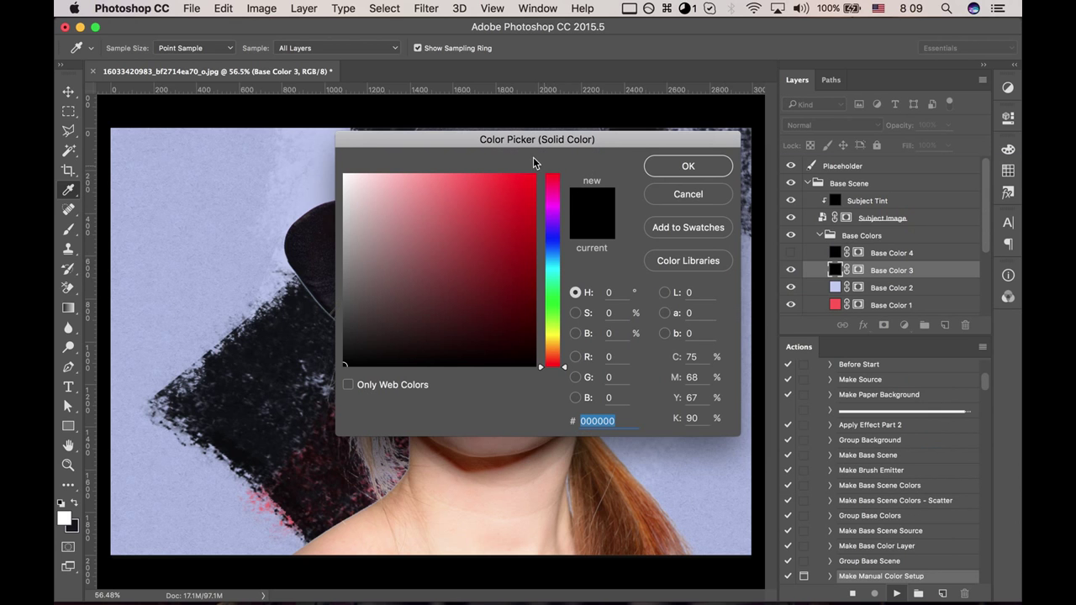
# - Set Base Color 3 to saturated blue 0035ff
pyautogui.moveTo(533, 144); pyautogui.dragTo(916, 190)
pyautogui.click(704, 491)
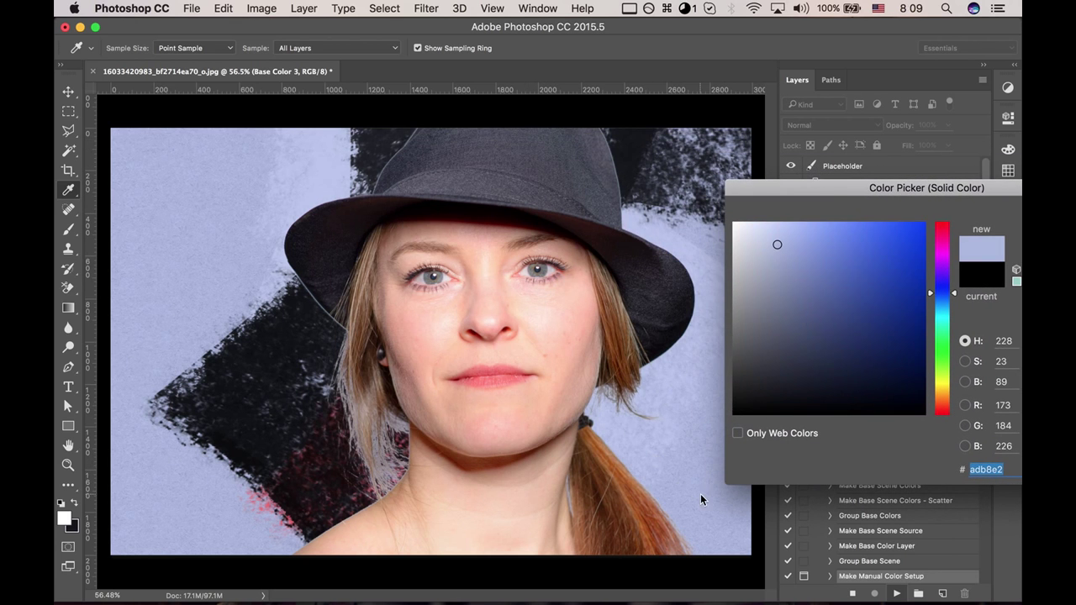
pyautogui.click(781, 259)
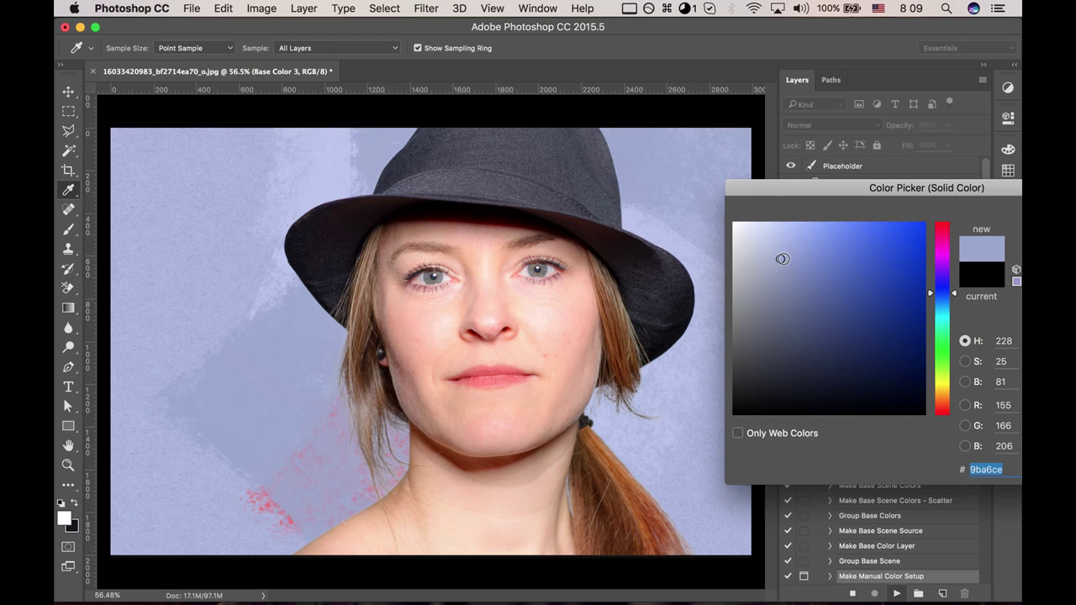
pyautogui.click(759, 232)
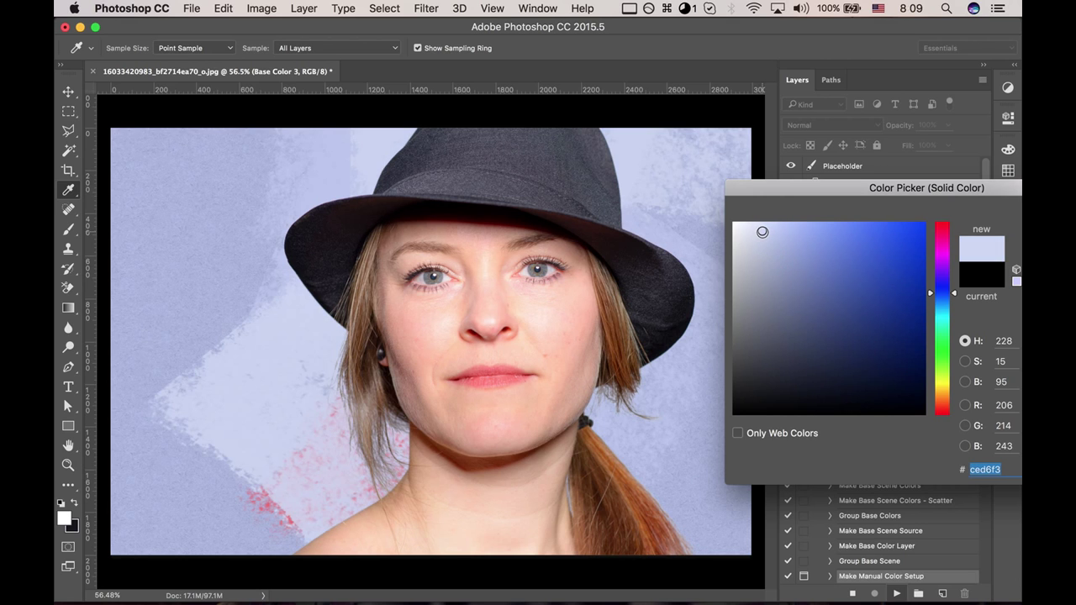
pyautogui.click(750, 226)
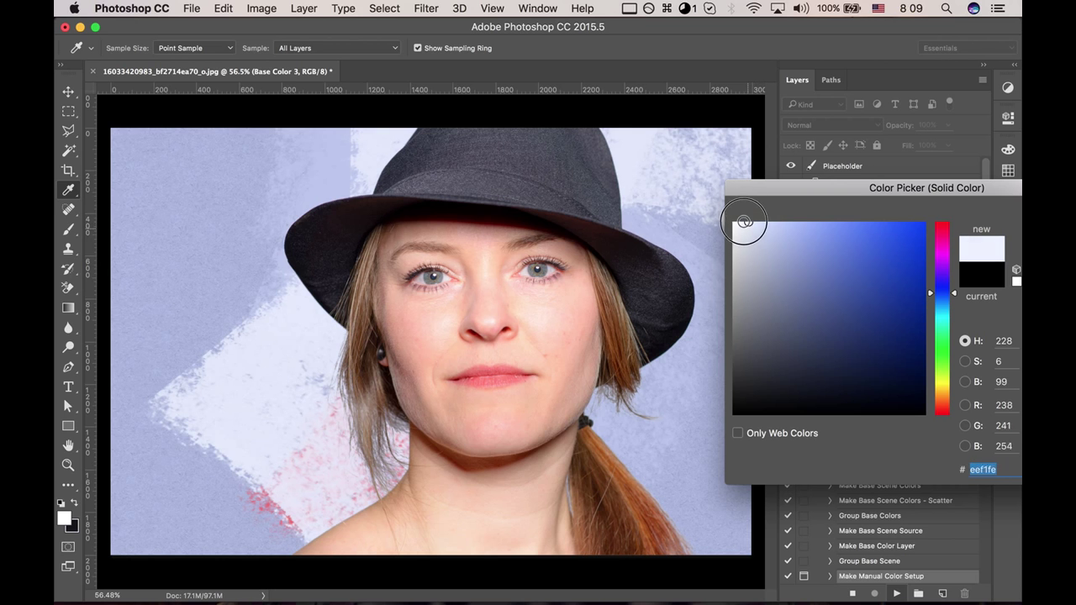
pyautogui.moveTo(751, 226); pyautogui.dragTo(988, 199)
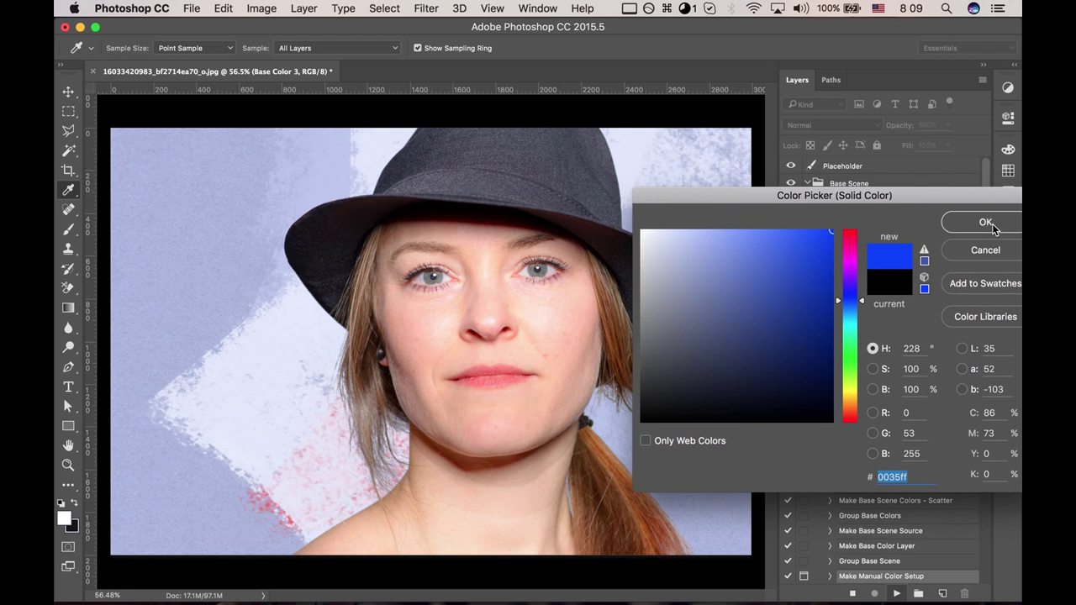
pyautogui.click(990, 222)
# - Set Base Color 4 to a pale cream (fdebab) and let the chalk action finish
pyautogui.moveTo(571, 142); pyautogui.dragTo(934, 247)
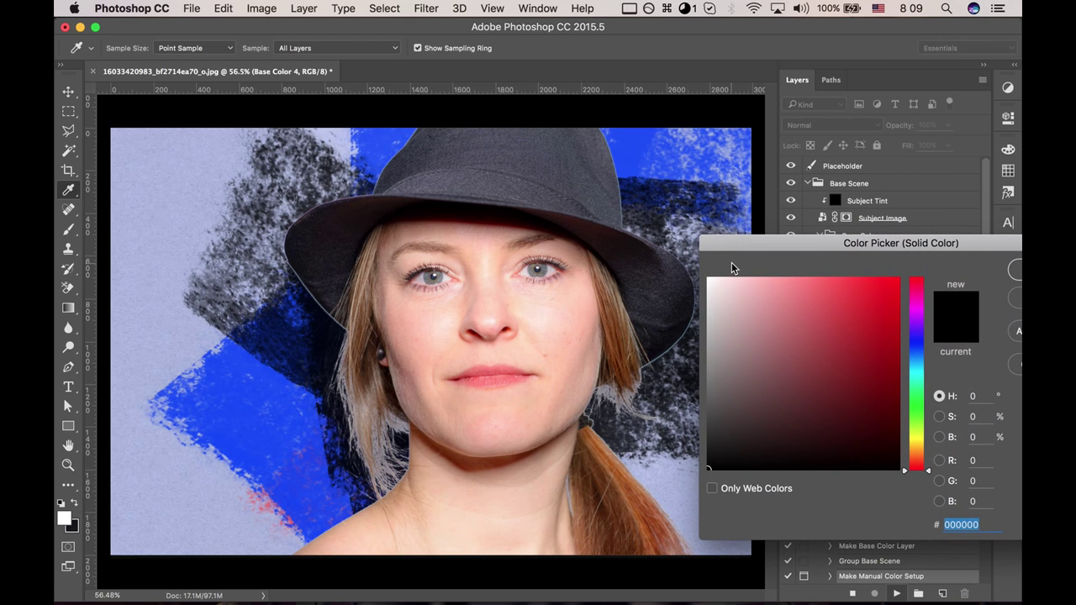
pyautogui.moveTo(917, 434); pyautogui.dragTo(920, 446)
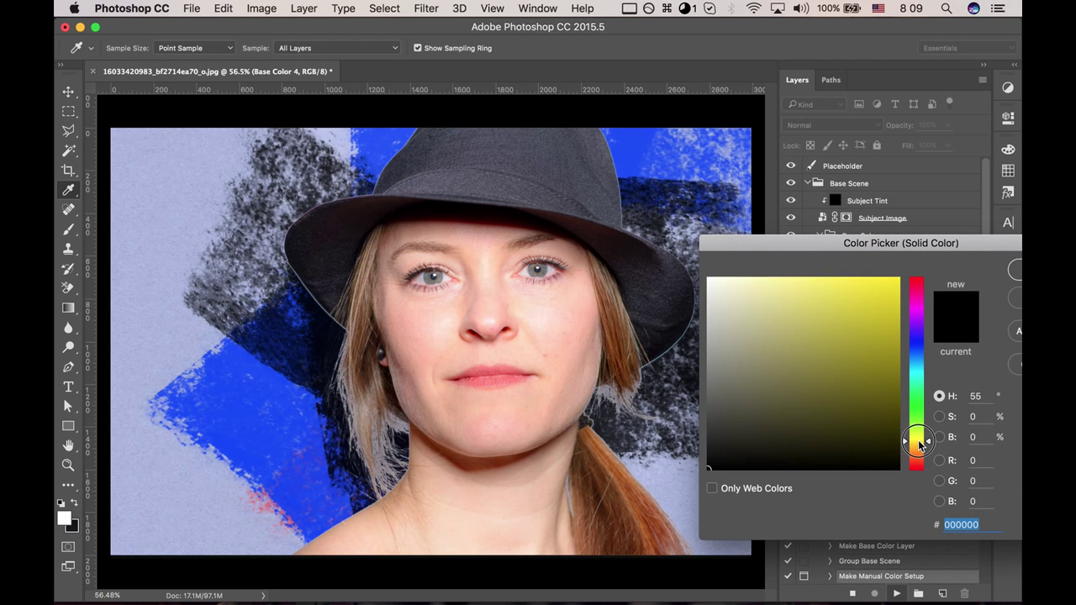
pyautogui.click(754, 284)
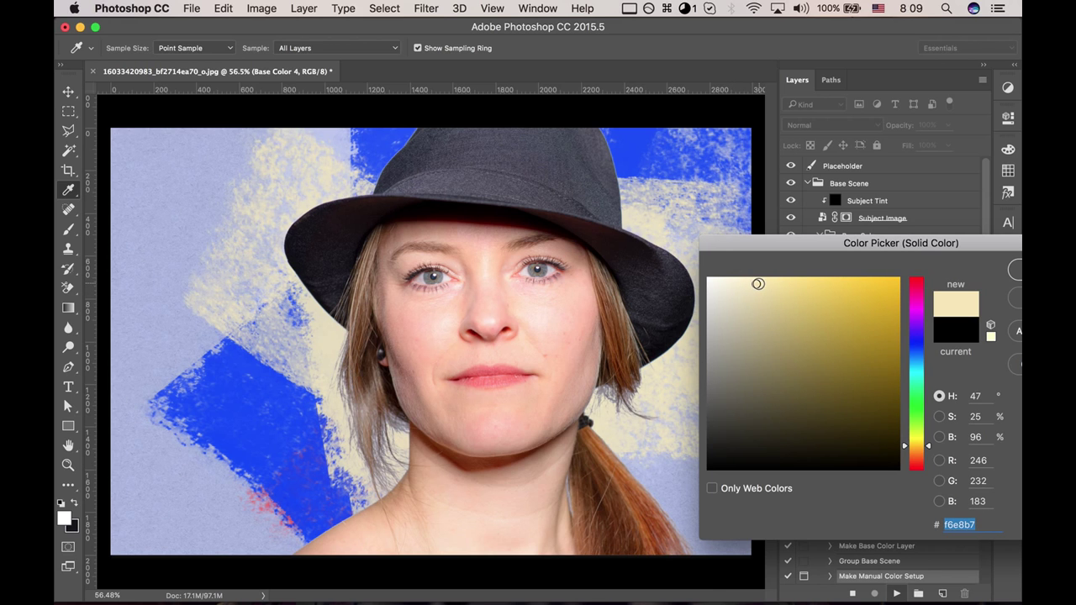
pyautogui.moveTo(757, 284)
pyautogui.mouseDown()
pyautogui.moveTo(734, 280)
pyautogui.moveTo(782, 279)
pyautogui.moveTo(767, 280)
pyautogui.mouseUp()
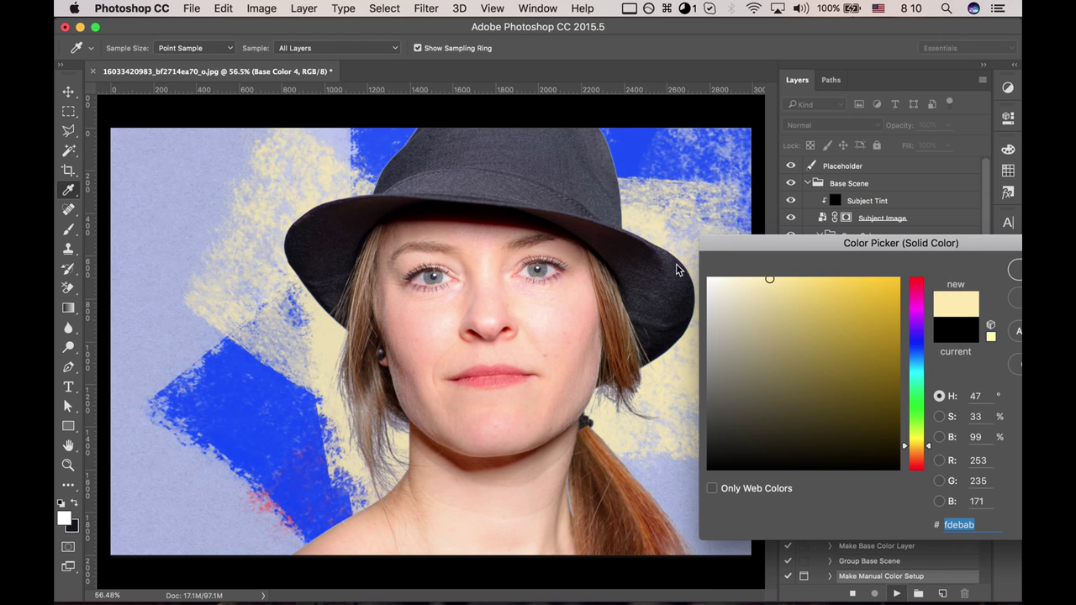
pyautogui.press('Return')
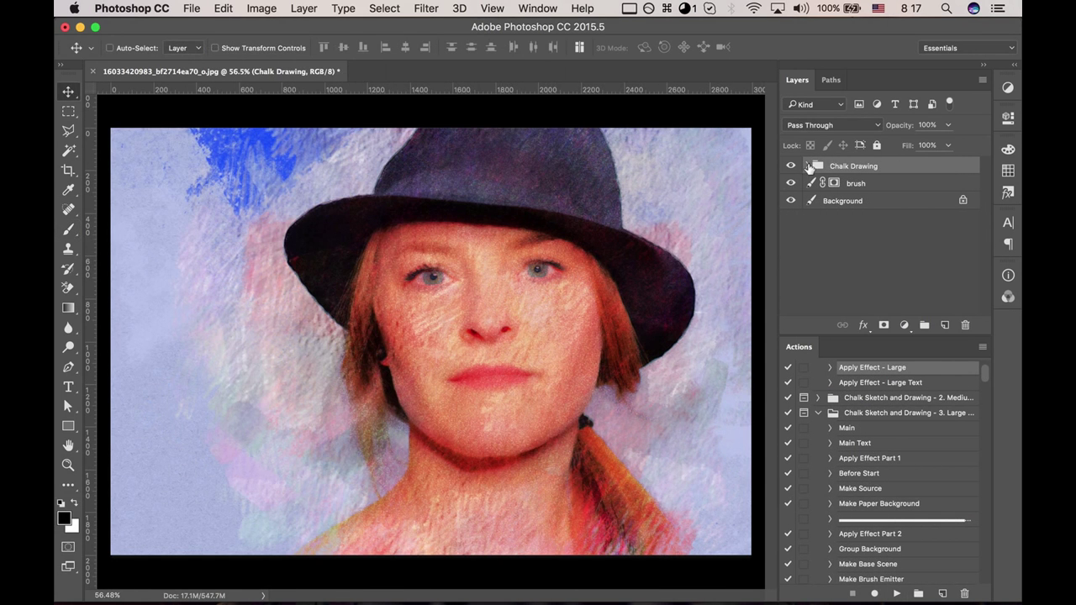
# - Expand the Chalk Drawing group and give the Layers panel more room
pyautogui.click(807, 166)
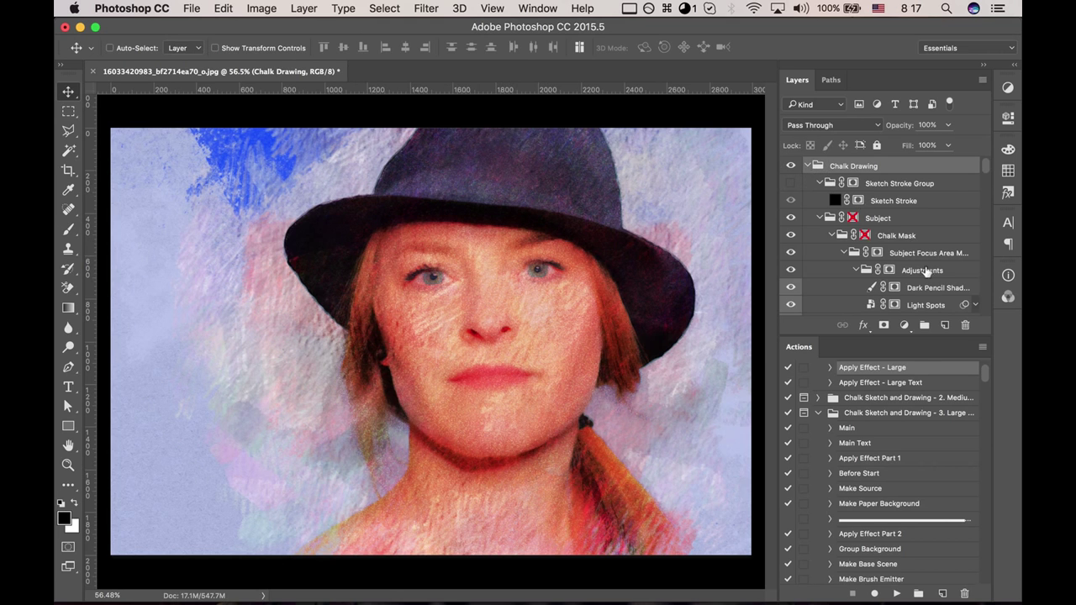
pyautogui.doubleClick(918, 346)
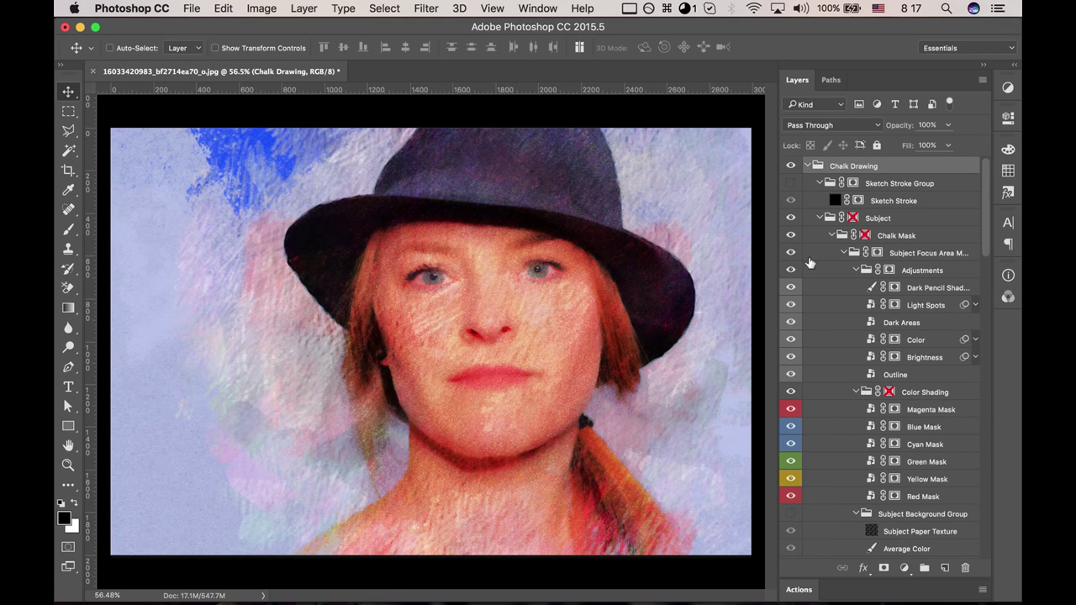
pyautogui.moveTo(777, 258); pyautogui.dragTo(741, 258)
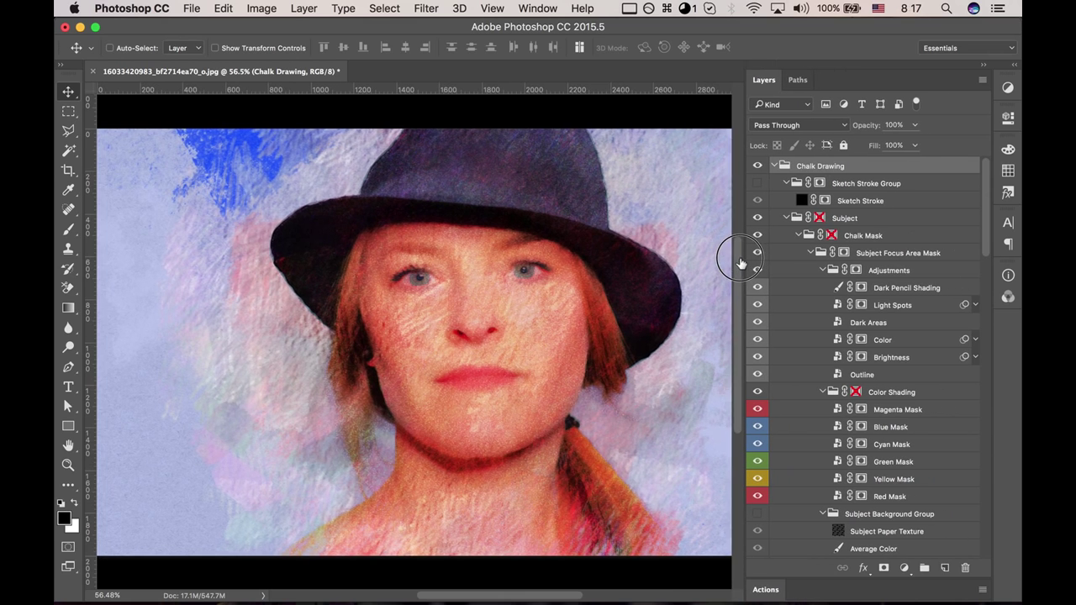
pyautogui.scroll(-2, 931, 303)
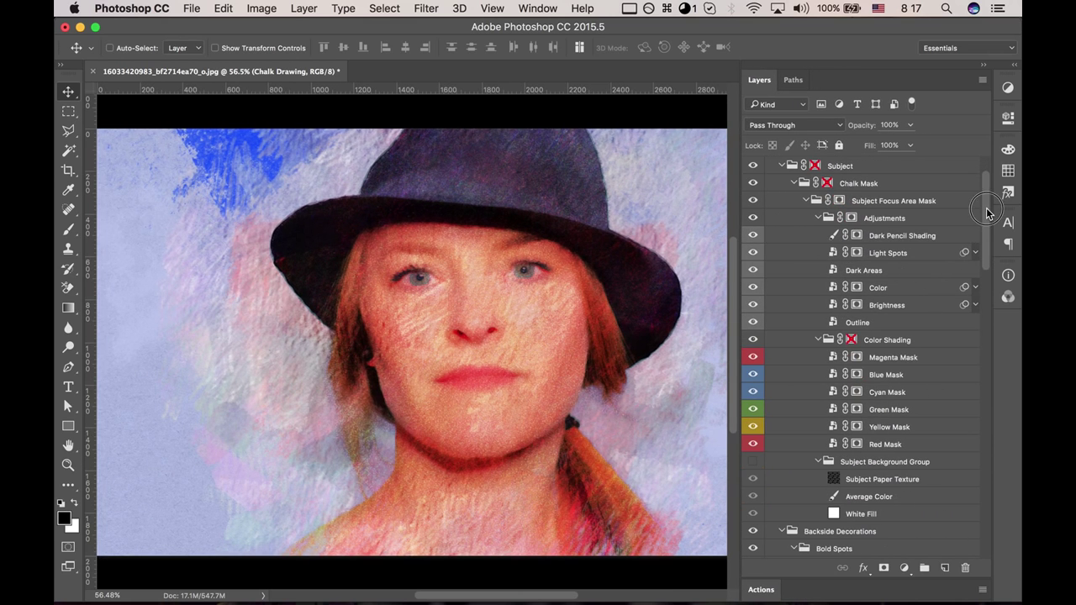
pyautogui.moveTo(984, 211); pyautogui.dragTo(984, 244)
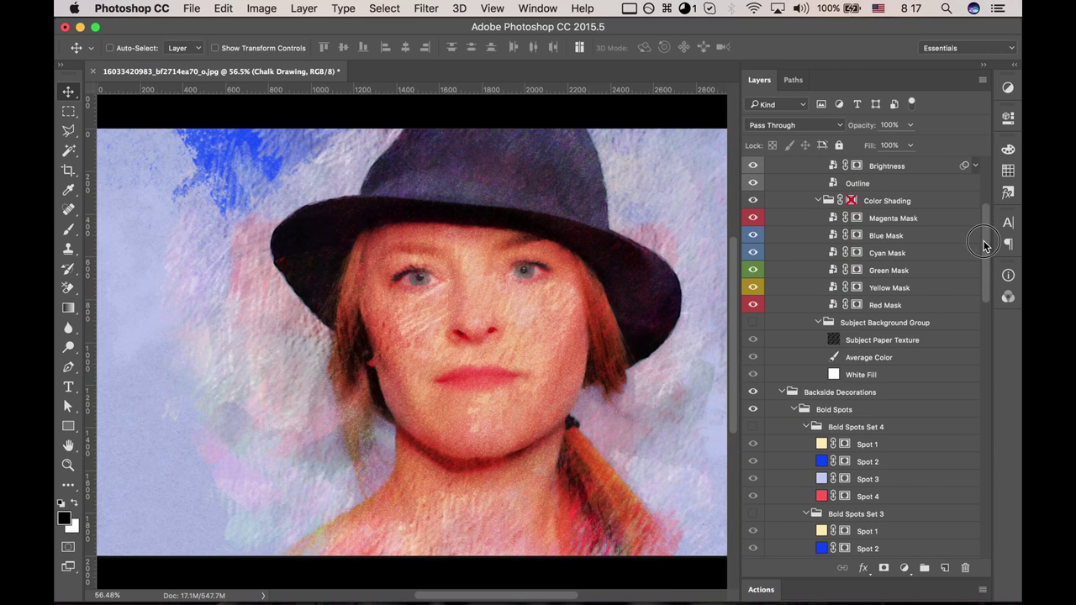
pyautogui.moveTo(984, 244); pyautogui.dragTo(983, 240)
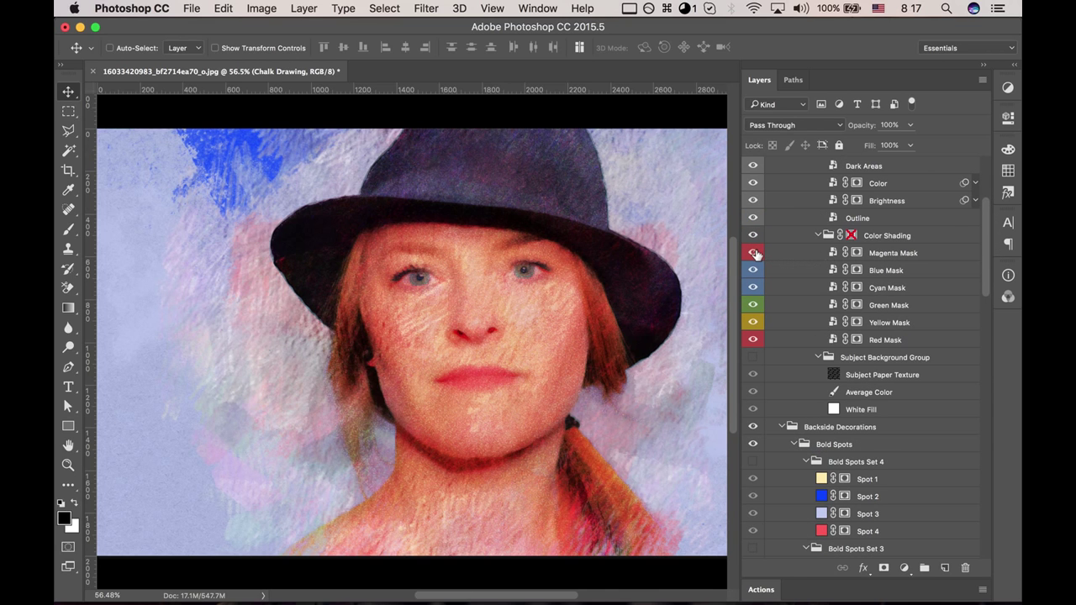
# - Hide all six Color Shading masks, then re-show only Red, Cyan and Blue Mask
pyautogui.moveTo(753, 253); pyautogui.dragTo(753, 339)
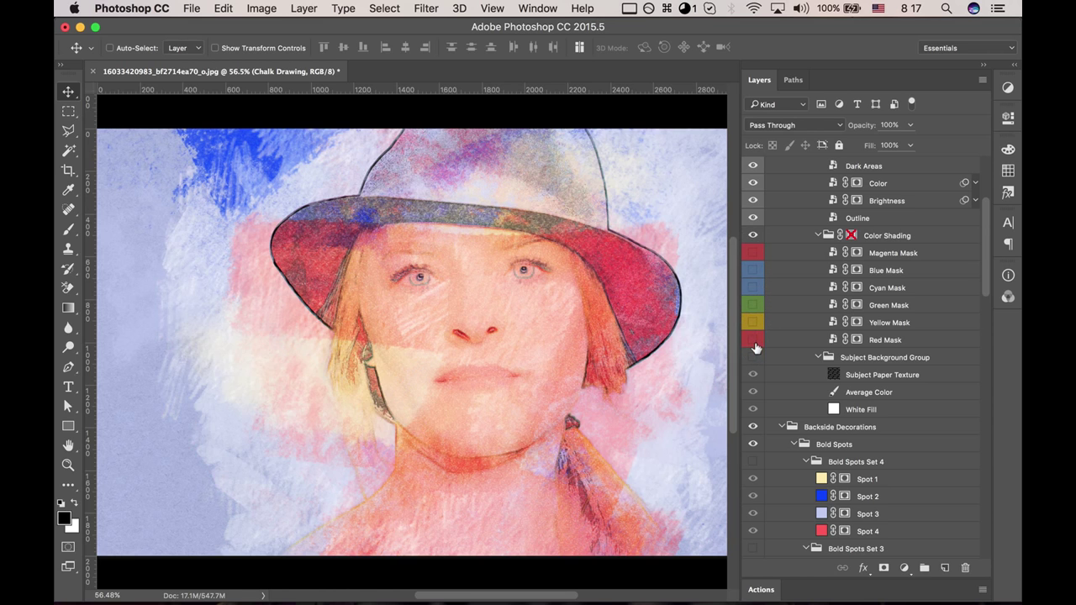
pyautogui.click(753, 341)
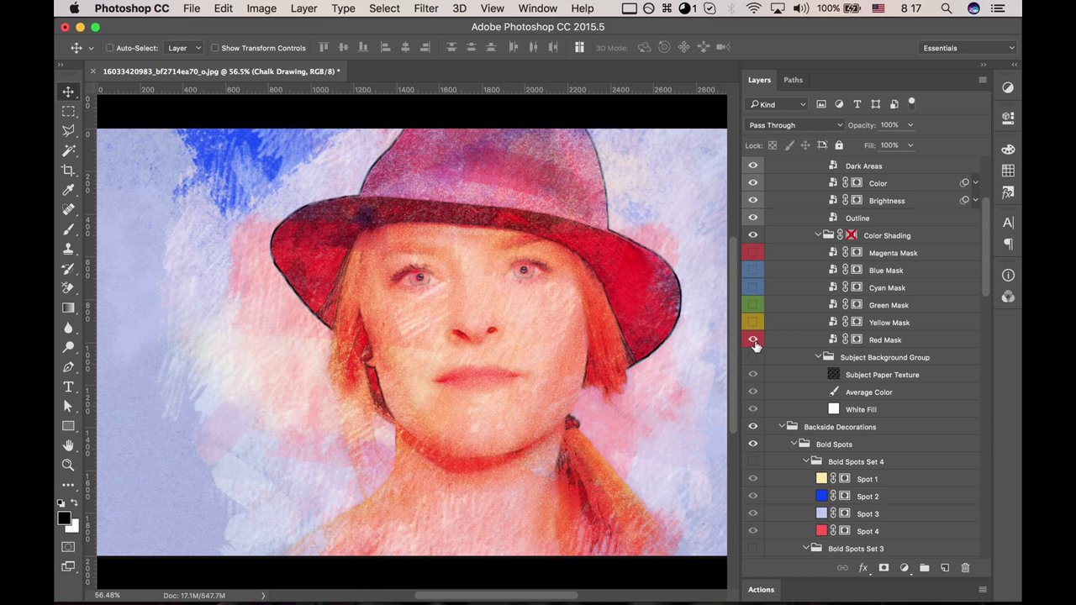
pyautogui.click(753, 288)
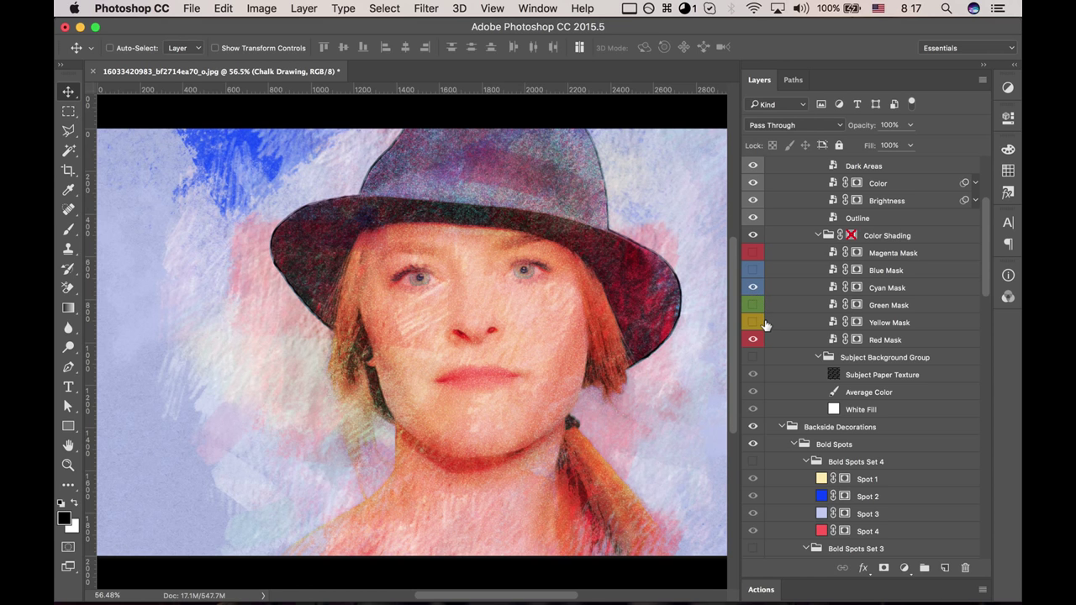
pyautogui.click(753, 305)
pyautogui.click(754, 308)
pyautogui.click(754, 271)
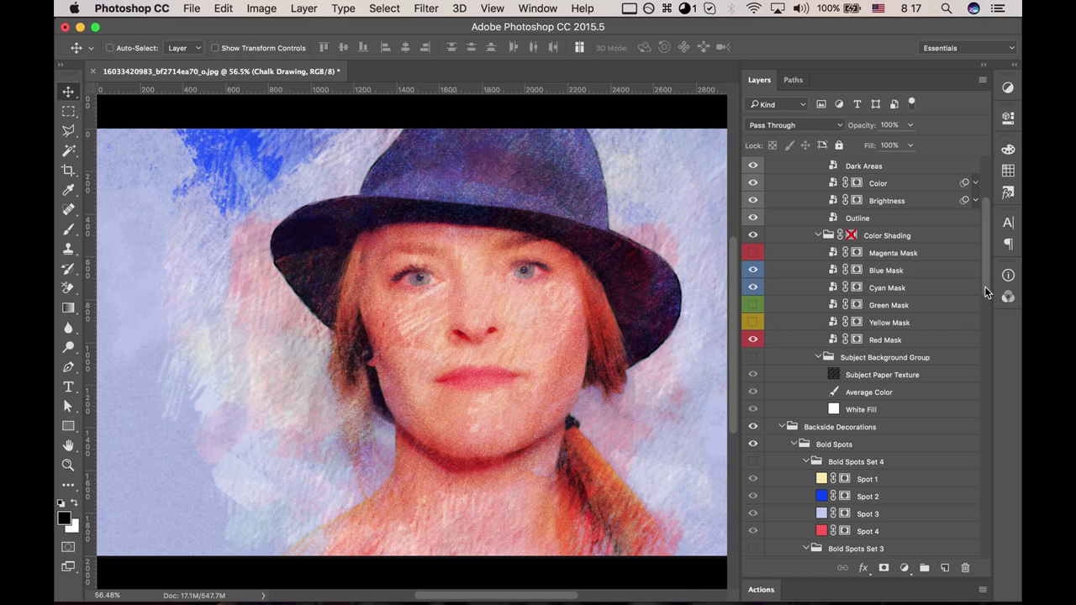
pyautogui.moveTo(985, 286); pyautogui.dragTo(986, 263)
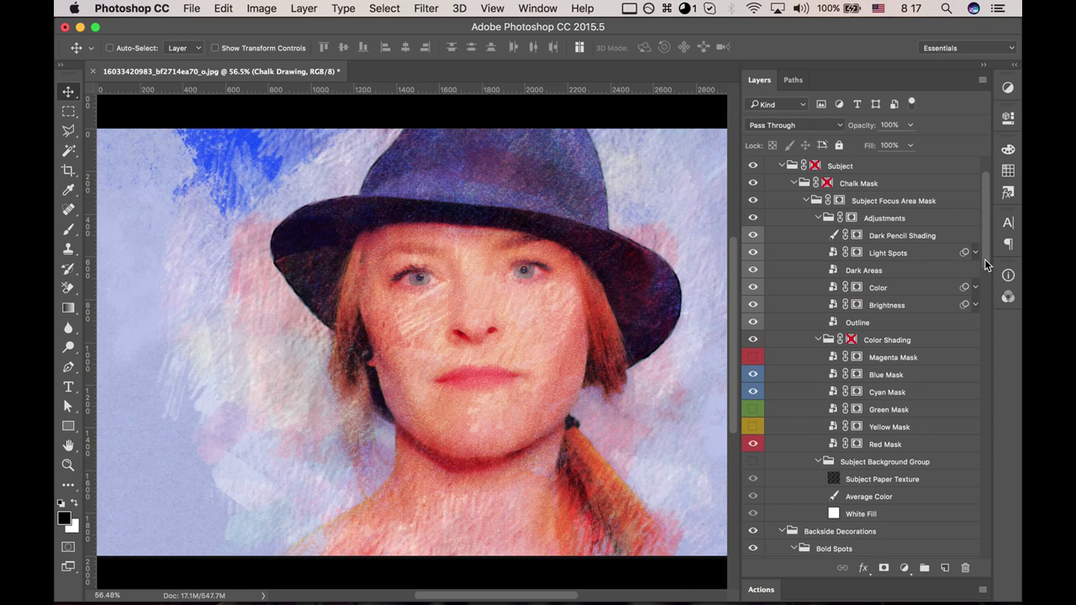
# - Set the Brightness layer to 80% opacity and Dark Areas to 56%
pyautogui.click(896, 309)
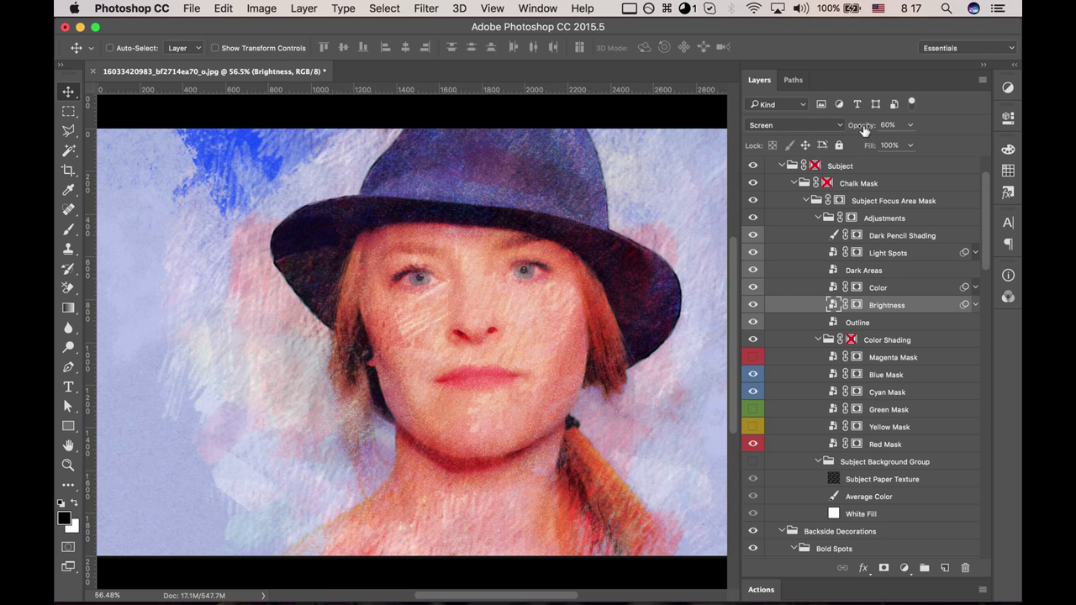
pyautogui.moveTo(864, 128); pyautogui.dragTo(859, 130)
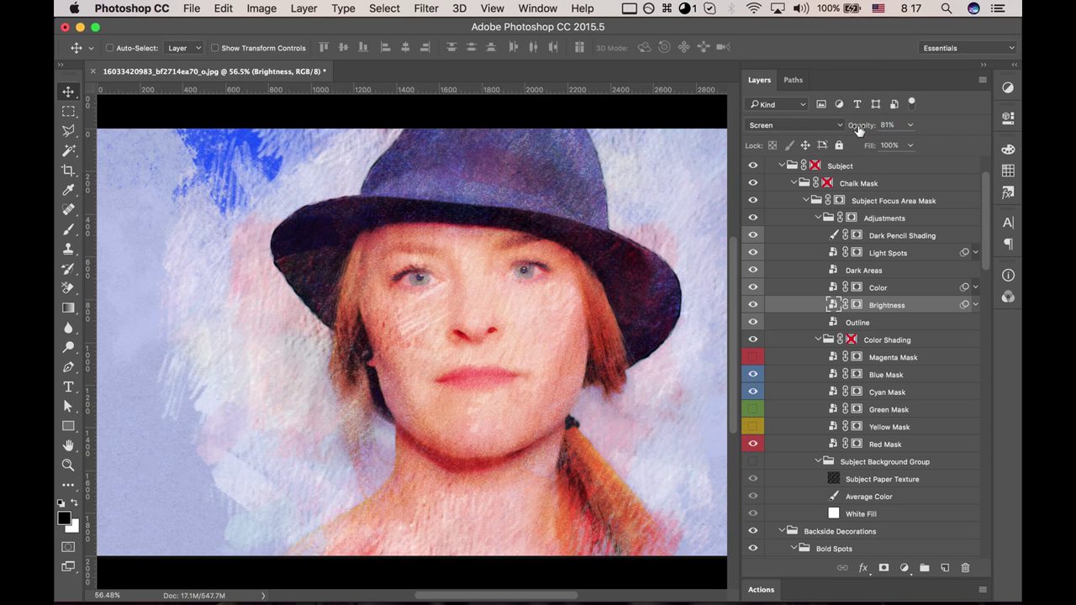
pyautogui.moveTo(857, 132); pyautogui.dragTo(855, 132)
pyautogui.click(899, 291)
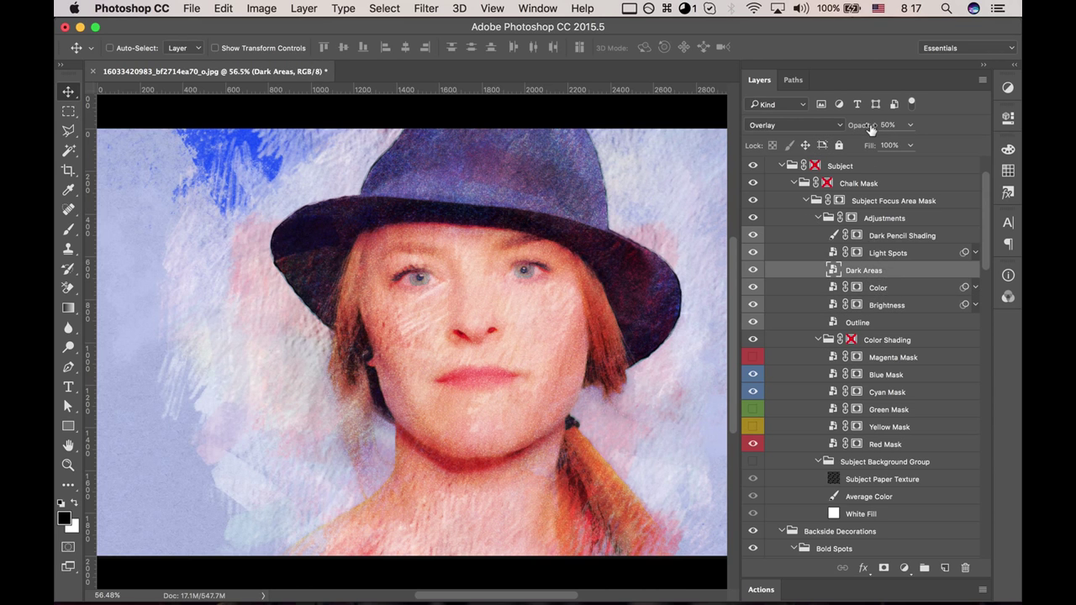
pyautogui.click(899, 126)
pyautogui.write('0')
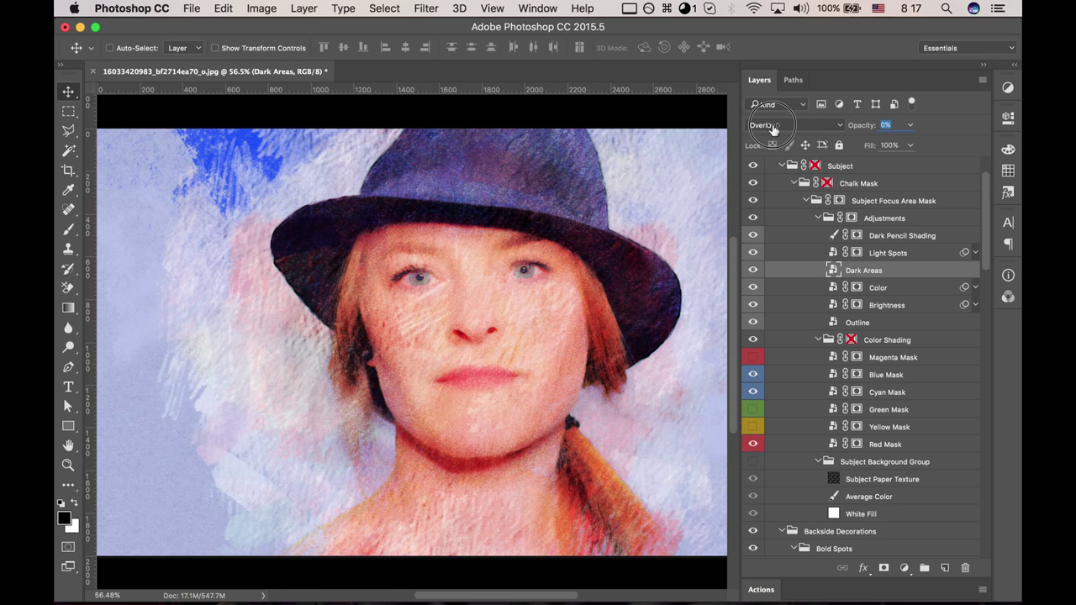
pyautogui.press('Return')
pyautogui.write('100')
pyautogui.press('Return')
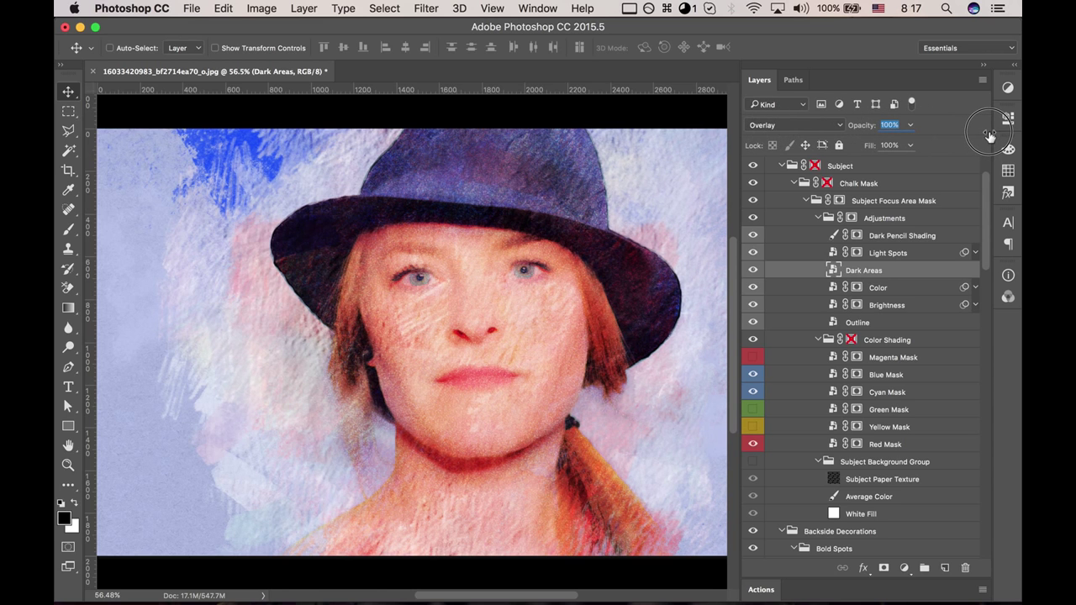
pyautogui.write('56')
pyautogui.press('Return')
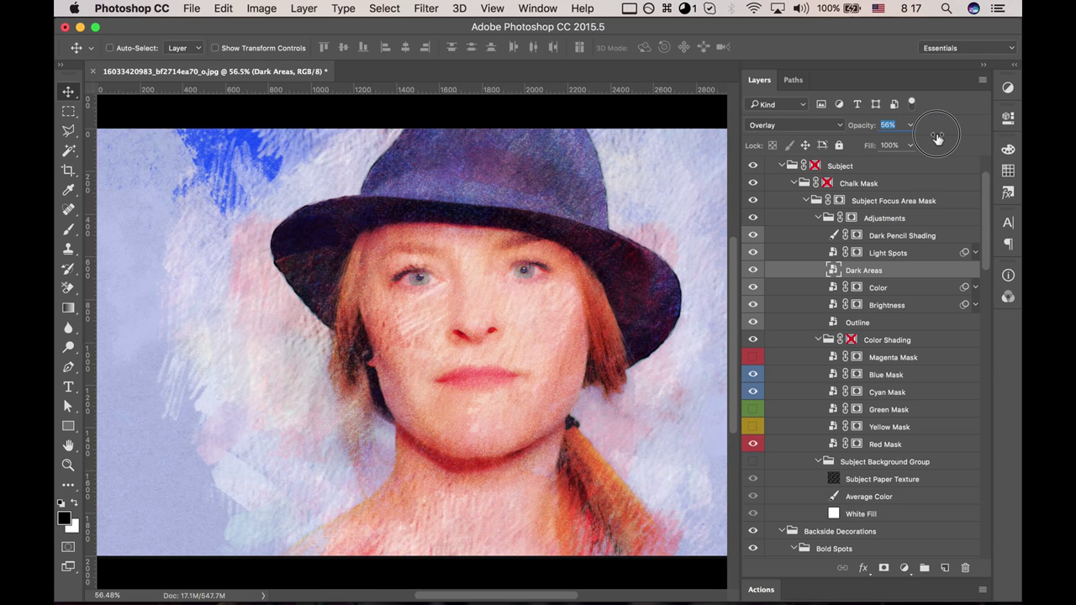
# - Adjust Light Spots opacity and lower Dark Pencil Shading to 12%
pyautogui.click(888, 253)
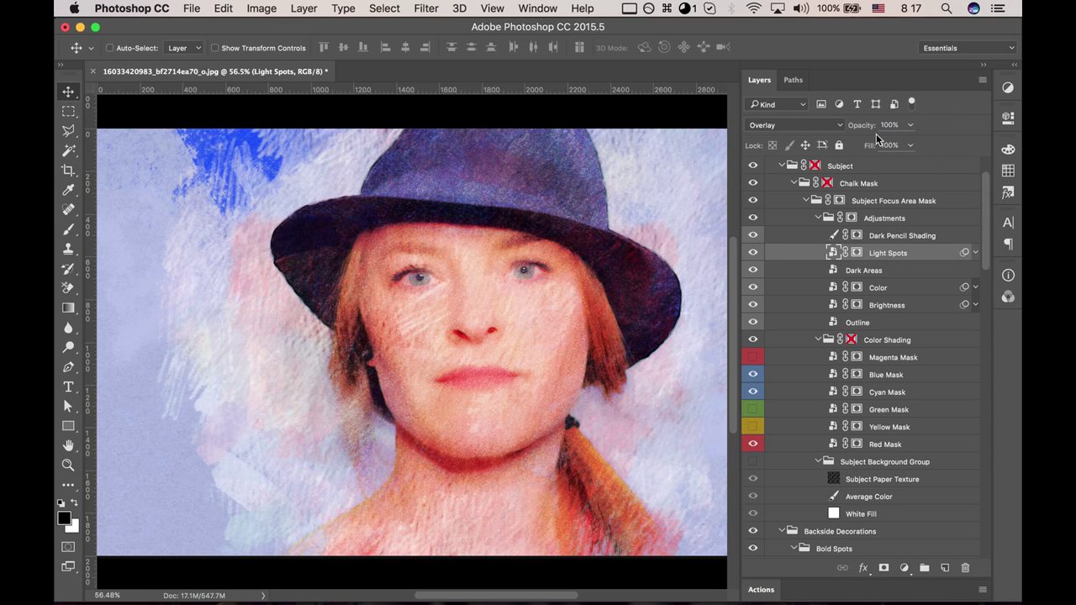
pyautogui.moveTo(864, 130)
pyautogui.mouseDown()
pyautogui.moveTo(853, 126)
pyautogui.moveTo(934, 128)
pyautogui.mouseUp()
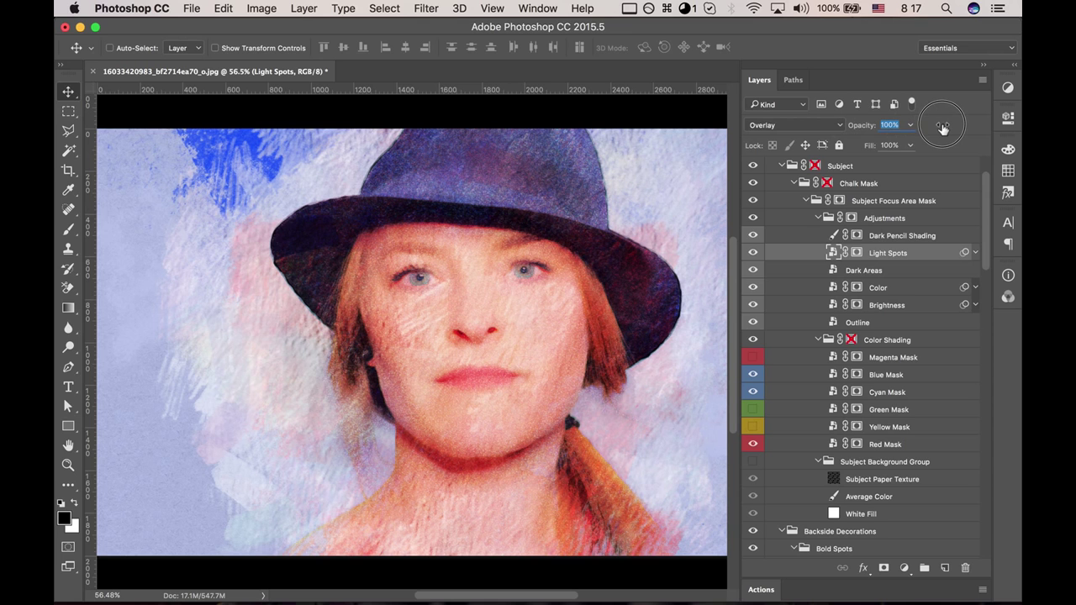
pyautogui.click(893, 237)
pyautogui.moveTo(836, 125)
pyautogui.mouseDown()
pyautogui.moveTo(893, 128)
pyautogui.moveTo(757, 128)
pyautogui.moveTo(766, 129)
pyautogui.mouseUp()
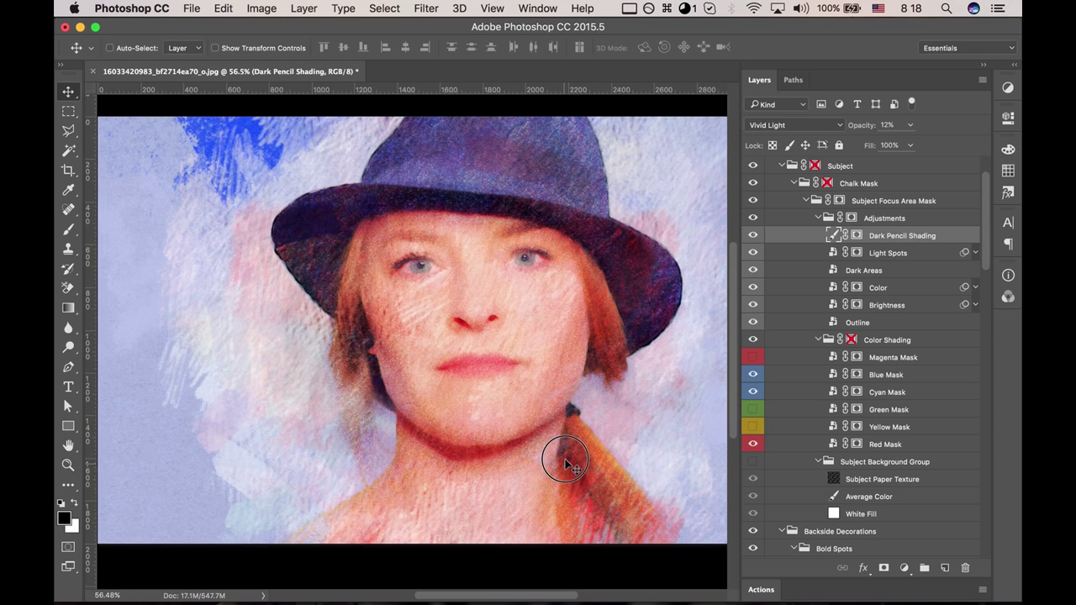
pyautogui.moveTo(563, 475); pyautogui.dragTo(575, 464)
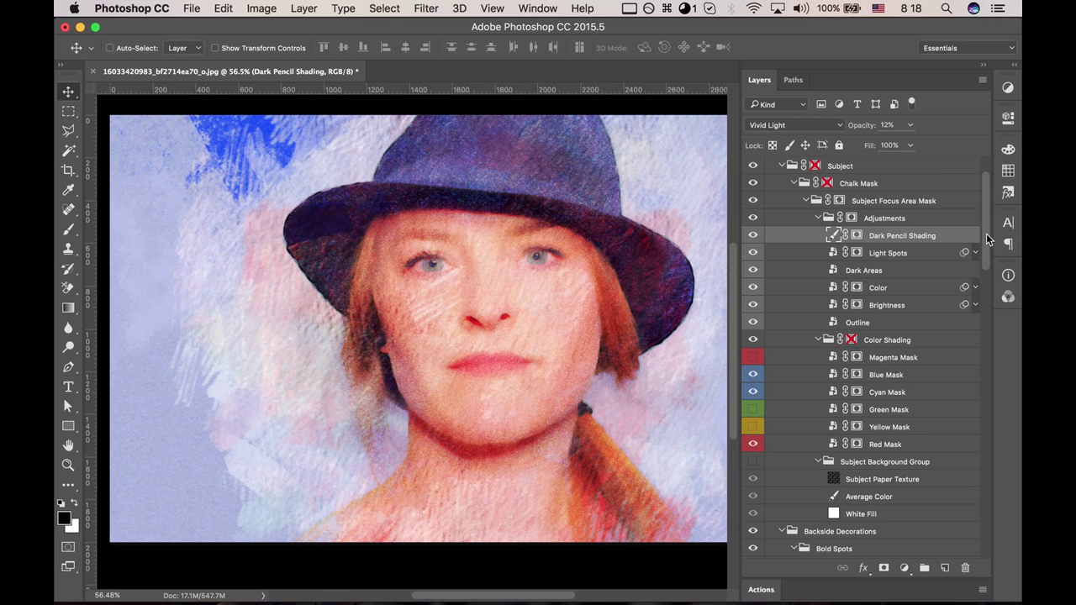
pyautogui.moveTo(987, 239)
pyautogui.mouseDown()
pyautogui.moveTo(981, 304)
pyautogui.moveTo(992, 214)
pyautogui.mouseUp()
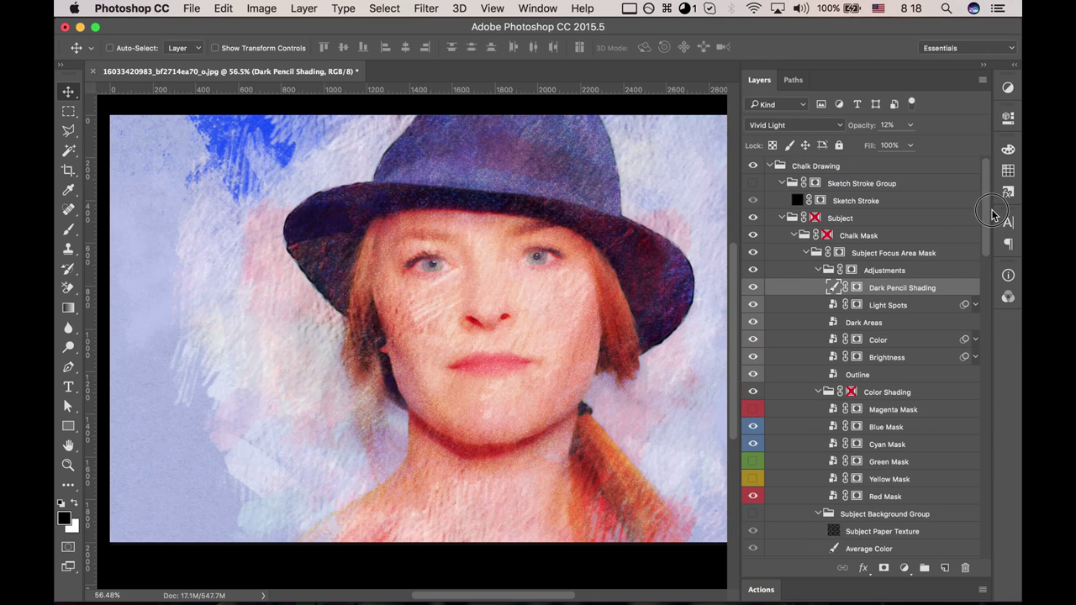
# - Re-enable the Chalk Mask and Subject group layer masks
pyautogui.click(839, 253)
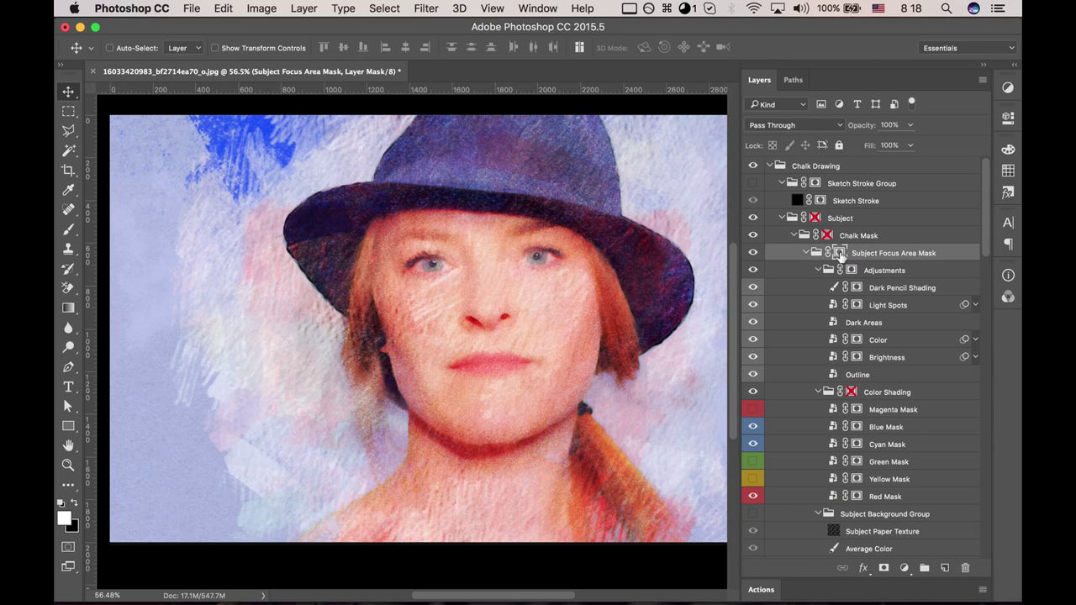
pyautogui.keyDown('shift'); pyautogui.click(827, 236); pyautogui.keyUp('shift')
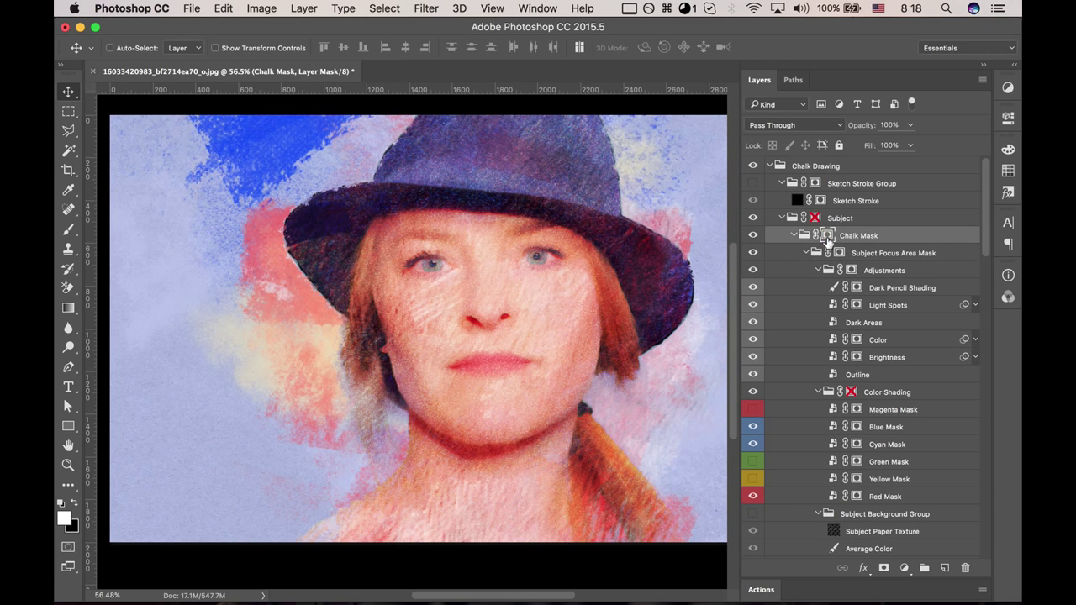
pyautogui.keyDown('shift'); pyautogui.click(827, 236); pyautogui.keyUp('shift')
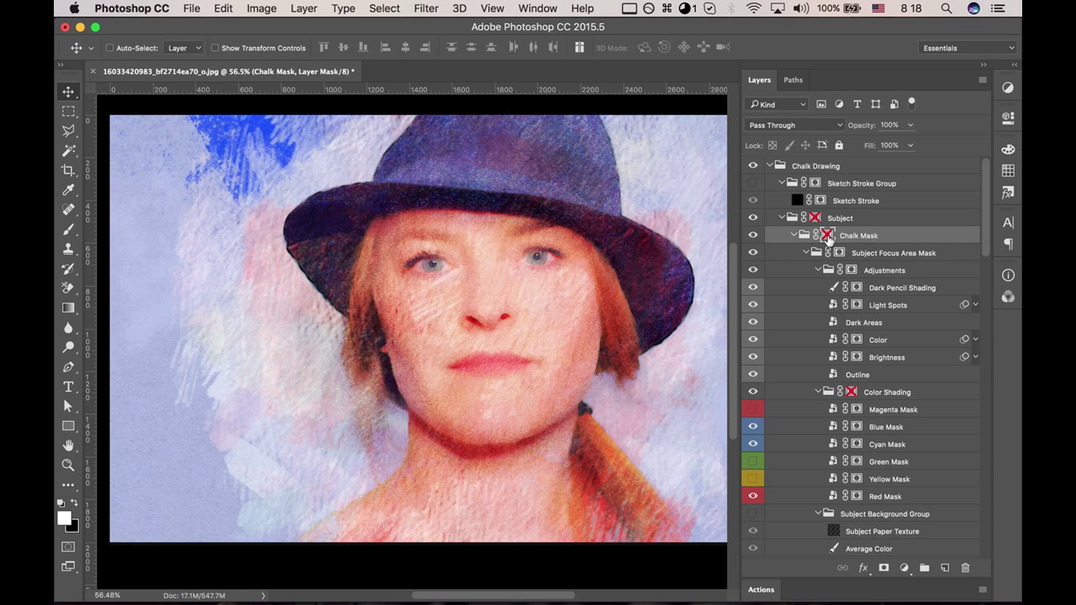
pyautogui.keyDown('shift'); pyautogui.click(827, 236); pyautogui.keyUp('shift')
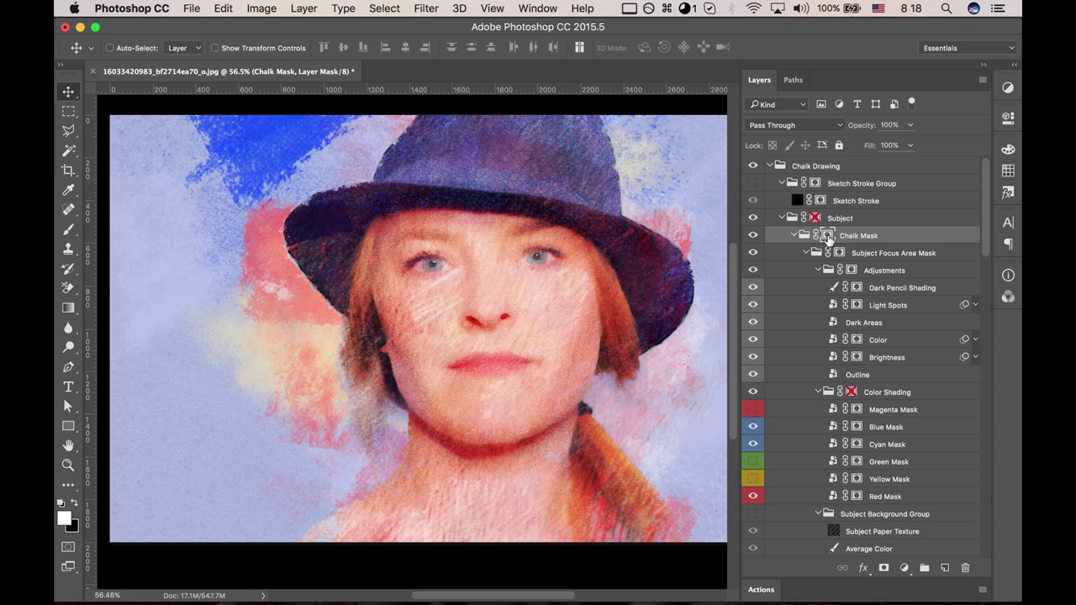
pyautogui.keyDown('shift'); pyautogui.click(815, 219); pyautogui.keyUp('shift')
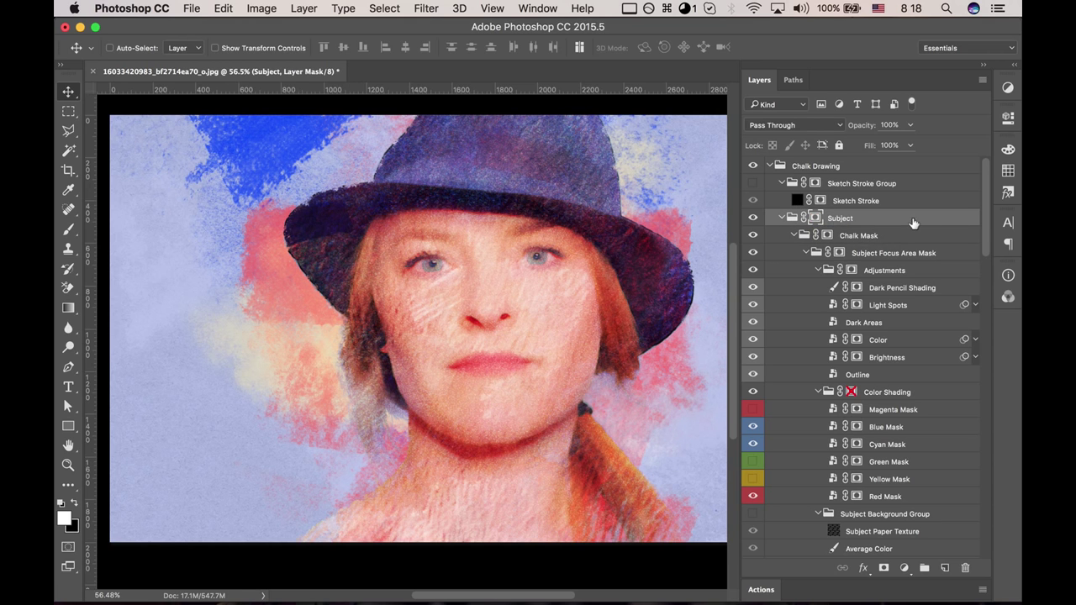
# - Compare Bold Spots Set 1 and Set 2 by toggling their visibility
pyautogui.moveTo(988, 194); pyautogui.dragTo(968, 280)
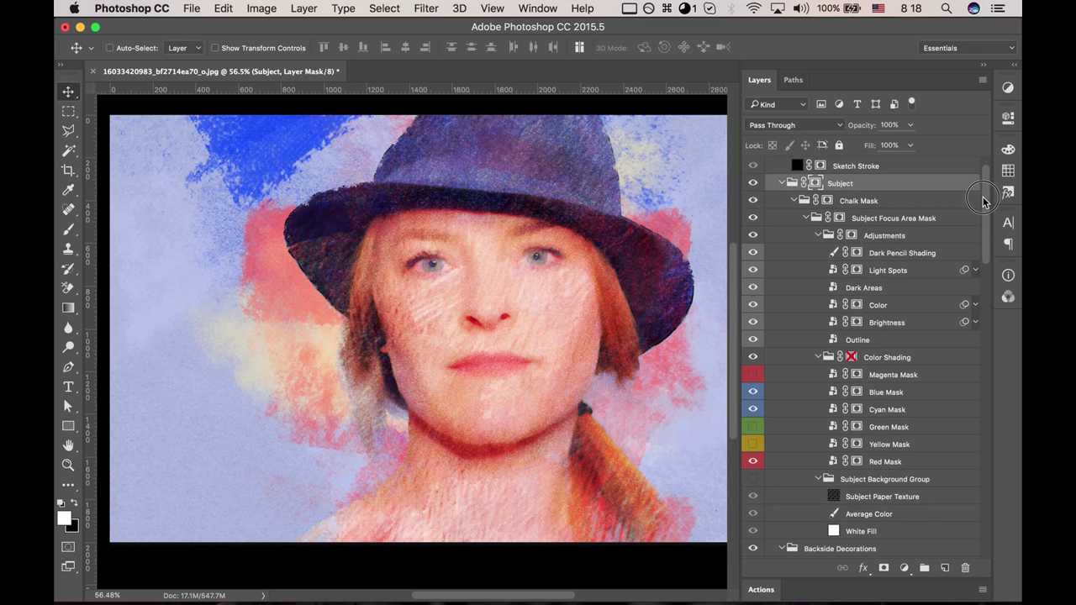
pyautogui.scroll(-2, 968, 282)
pyautogui.scroll(-1, 968, 286)
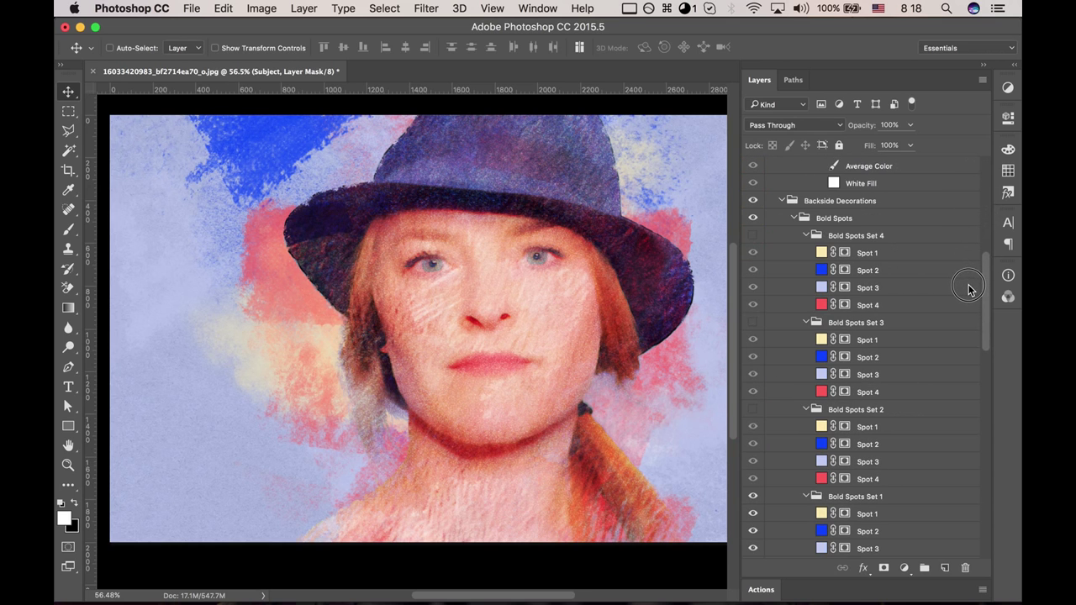
pyautogui.scroll(-1, 968, 290)
pyautogui.scroll(-5, 967, 311)
pyautogui.scroll(-1, 964, 336)
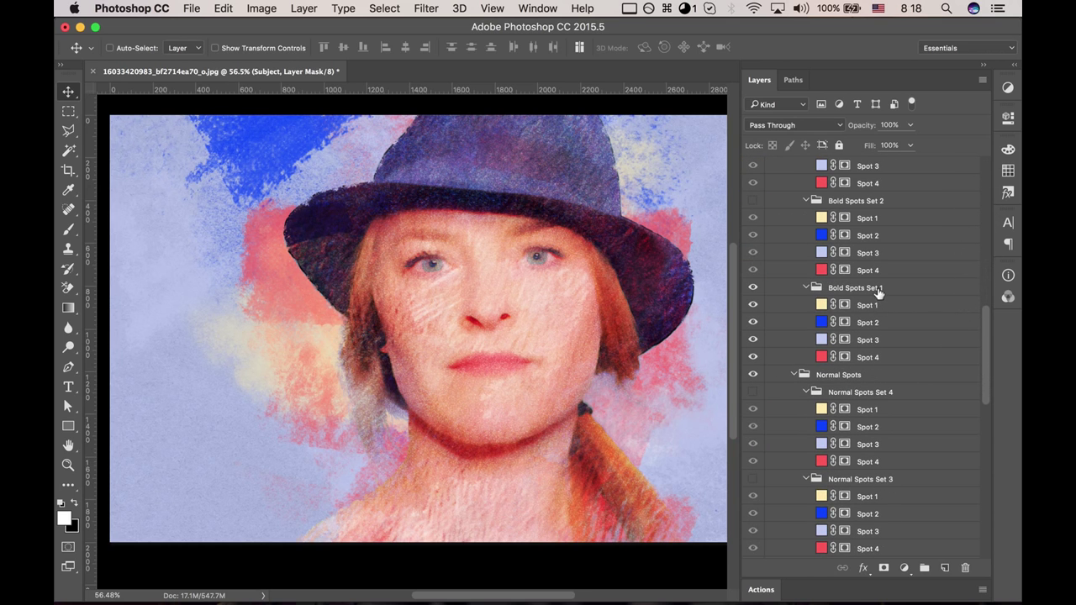
pyautogui.click(879, 291)
pyautogui.click(755, 289)
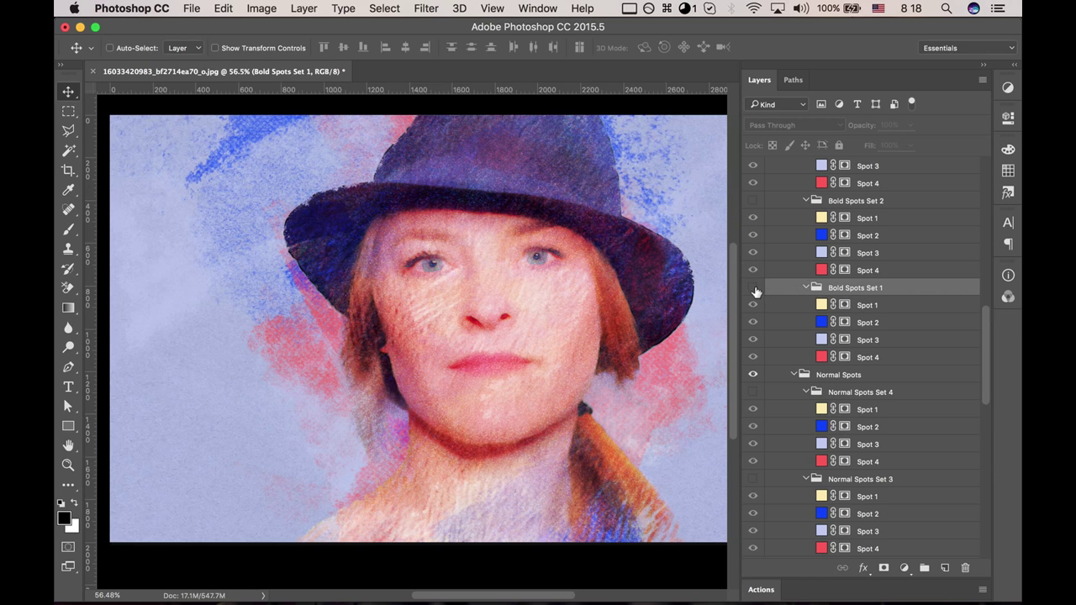
pyautogui.click(754, 288)
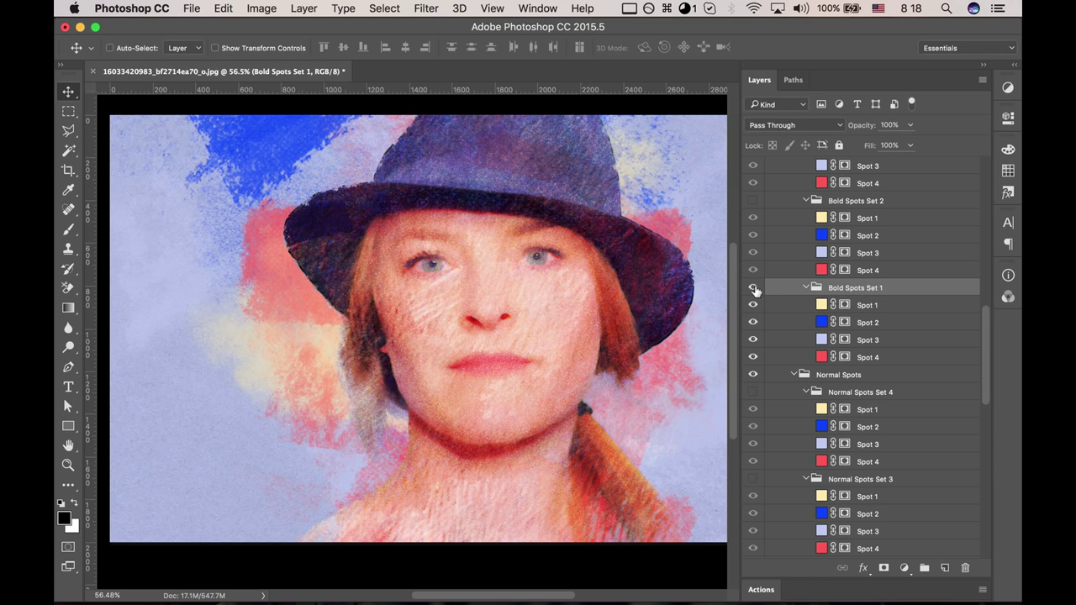
pyautogui.click(754, 290)
pyautogui.click(754, 203)
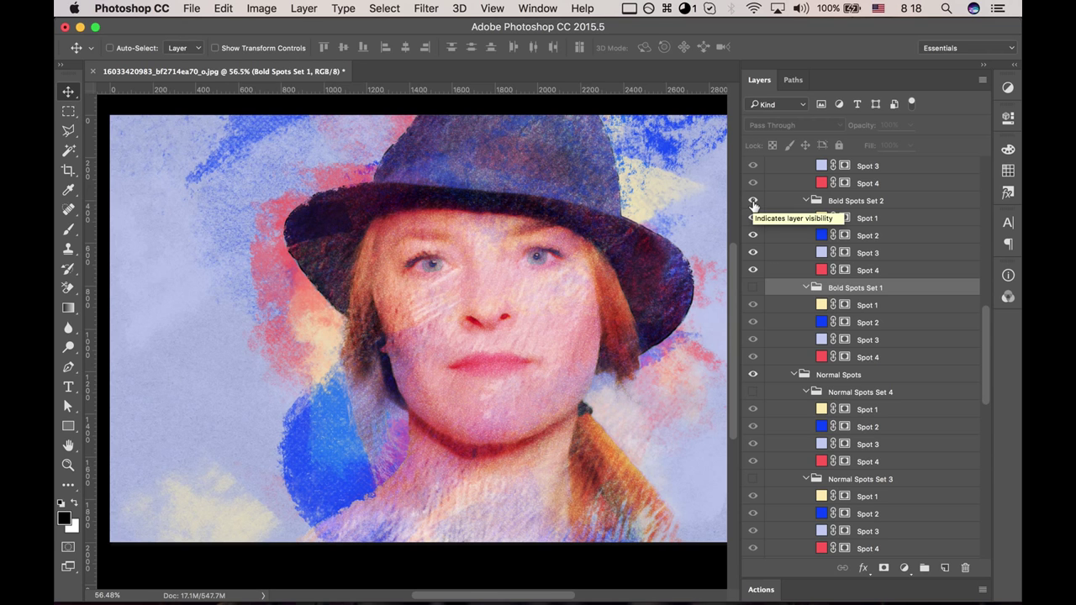
pyautogui.click(753, 203)
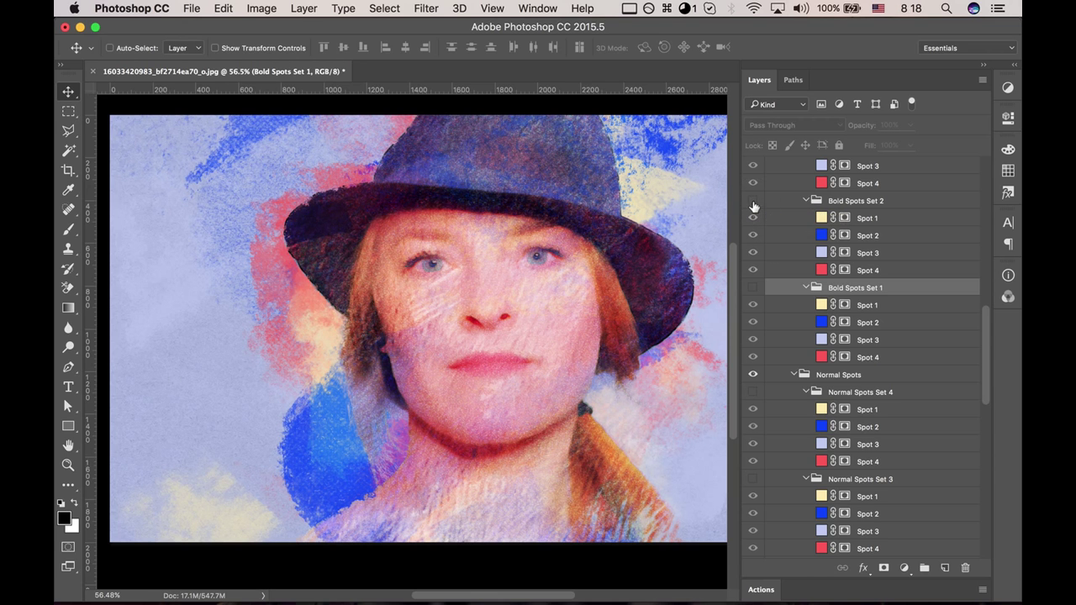
# - Show Subject Background Group, hide Average Color, and keep only Bold Spots Set 2 visible
pyautogui.moveTo(988, 361); pyautogui.dragTo(980, 274)
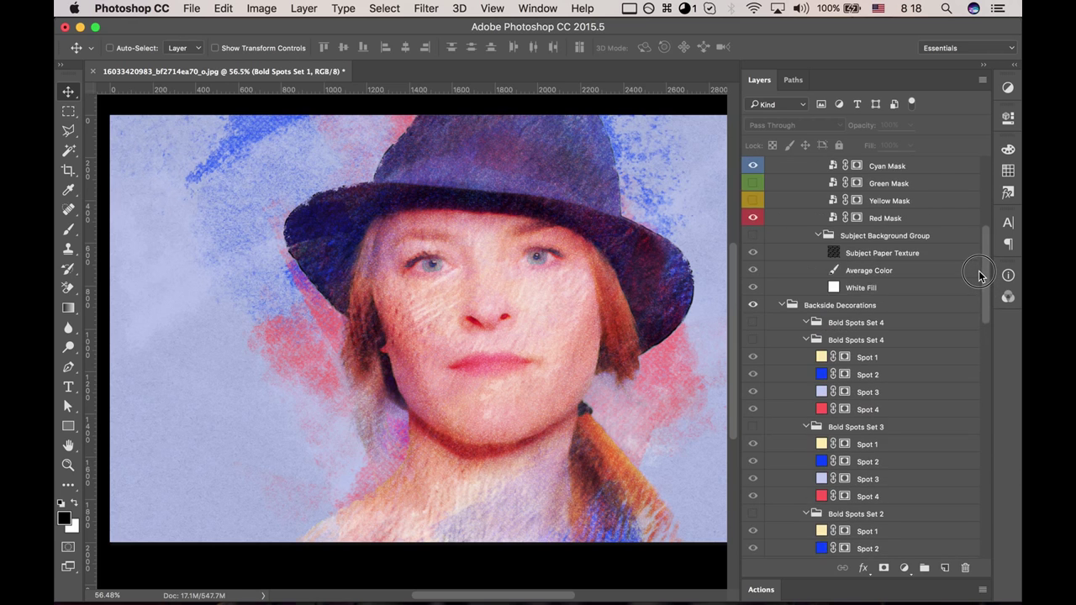
pyautogui.click(753, 271)
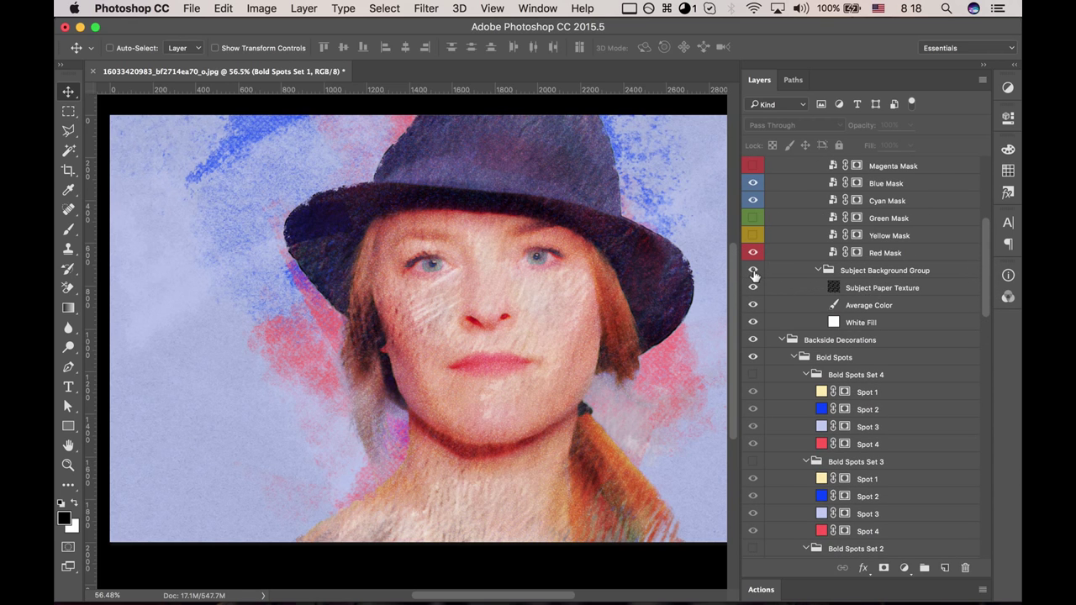
pyautogui.click(753, 307)
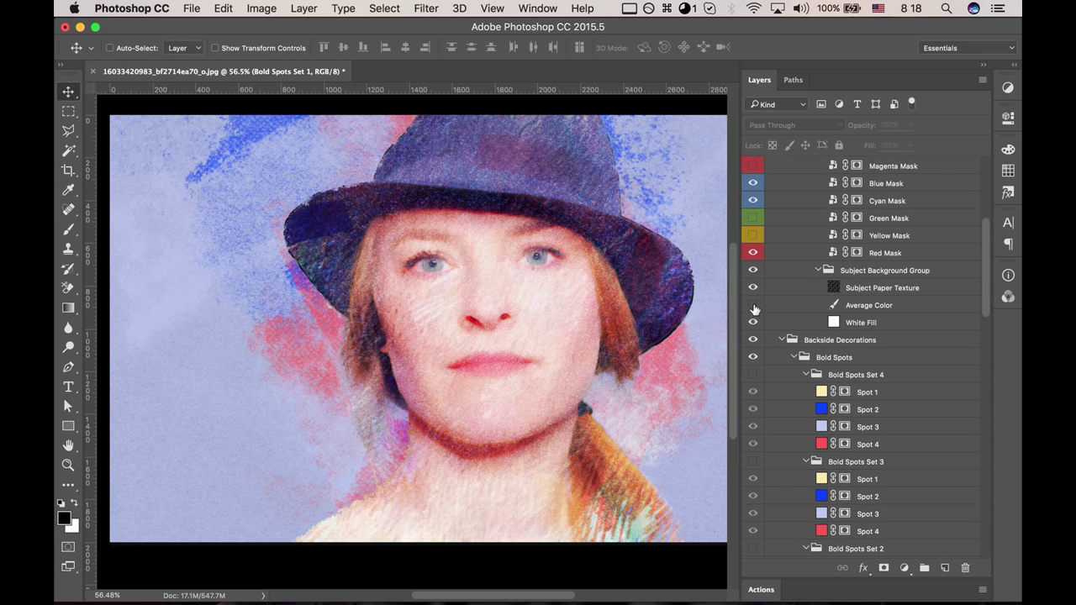
pyautogui.moveTo(980, 280); pyautogui.dragTo(982, 354)
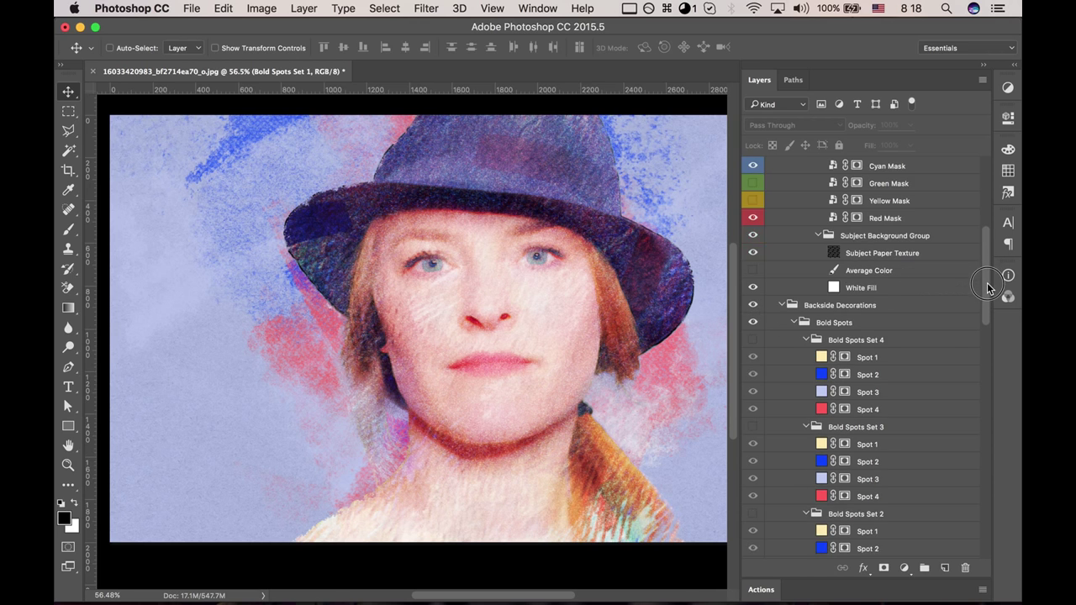
pyautogui.click(753, 341)
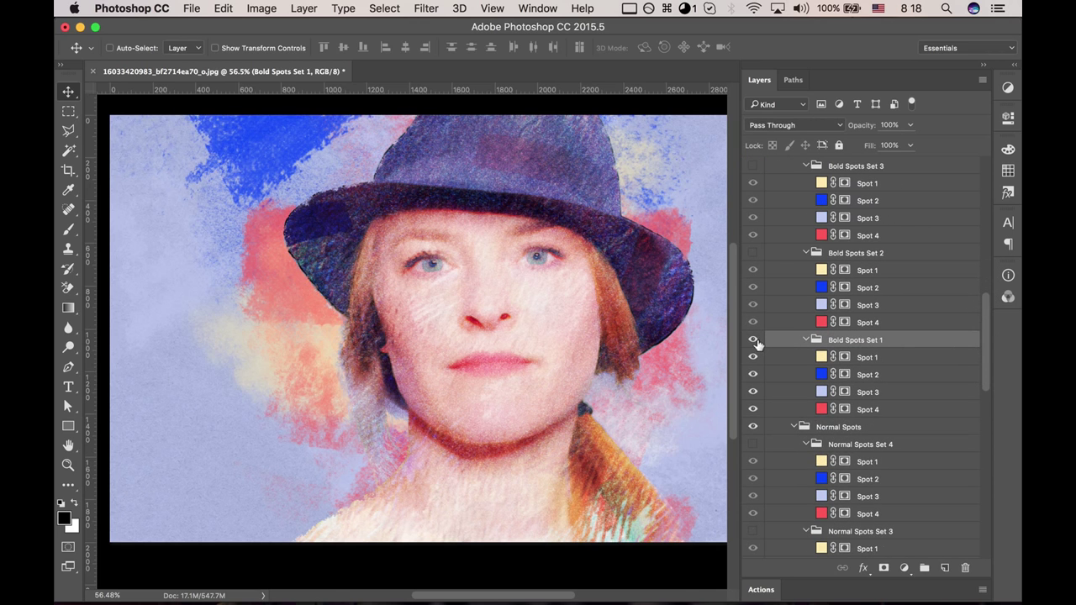
pyautogui.click(753, 341)
pyautogui.click(754, 253)
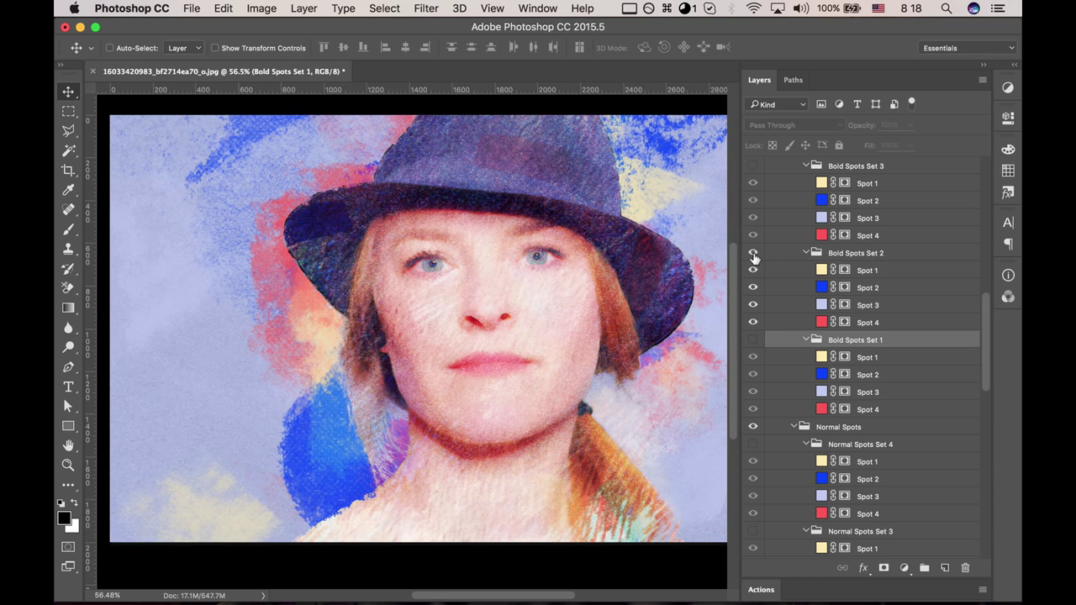
# - Recolor a Spot 2 fill with a pink sampled from the portrait, then hide Bold Spots Set 2's Spot 1 and Spot 2
pyautogui.doubleClick(822, 288)
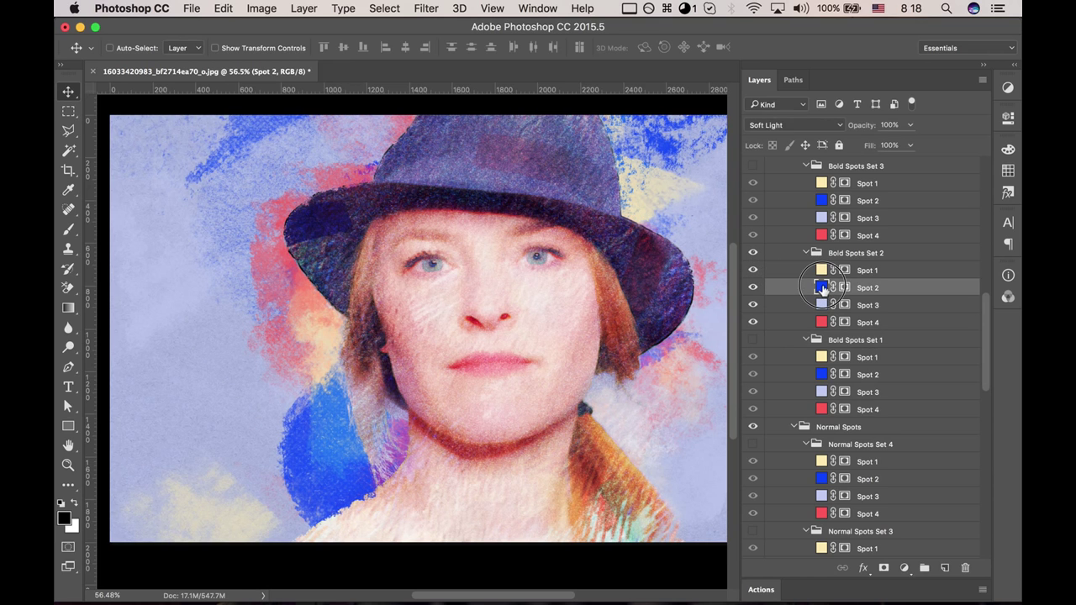
pyautogui.click(323, 336)
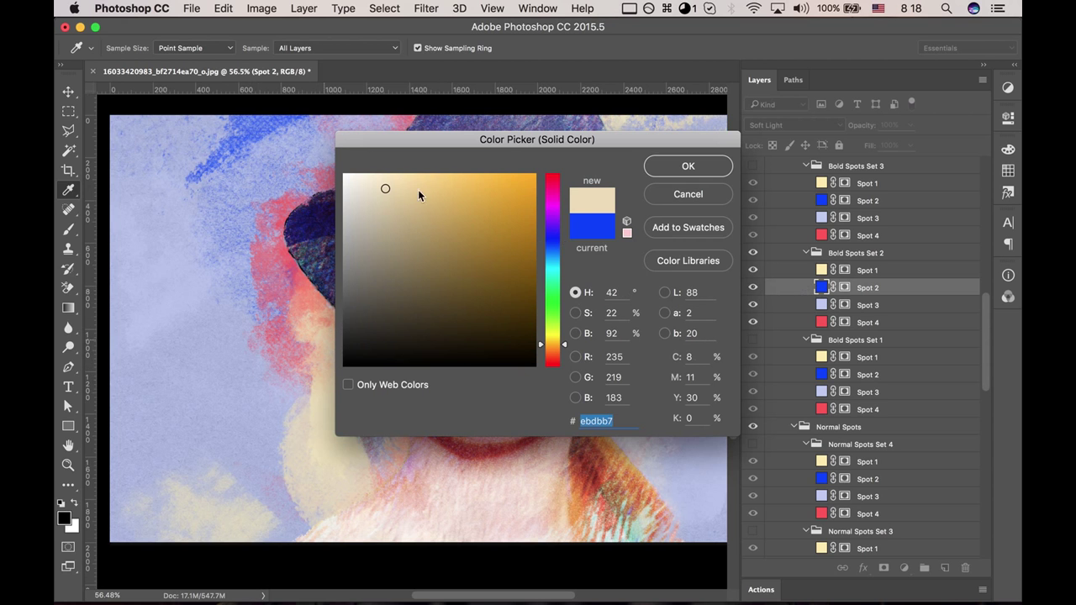
pyautogui.moveTo(439, 139); pyautogui.dragTo(775, 147)
pyautogui.click(582, 450)
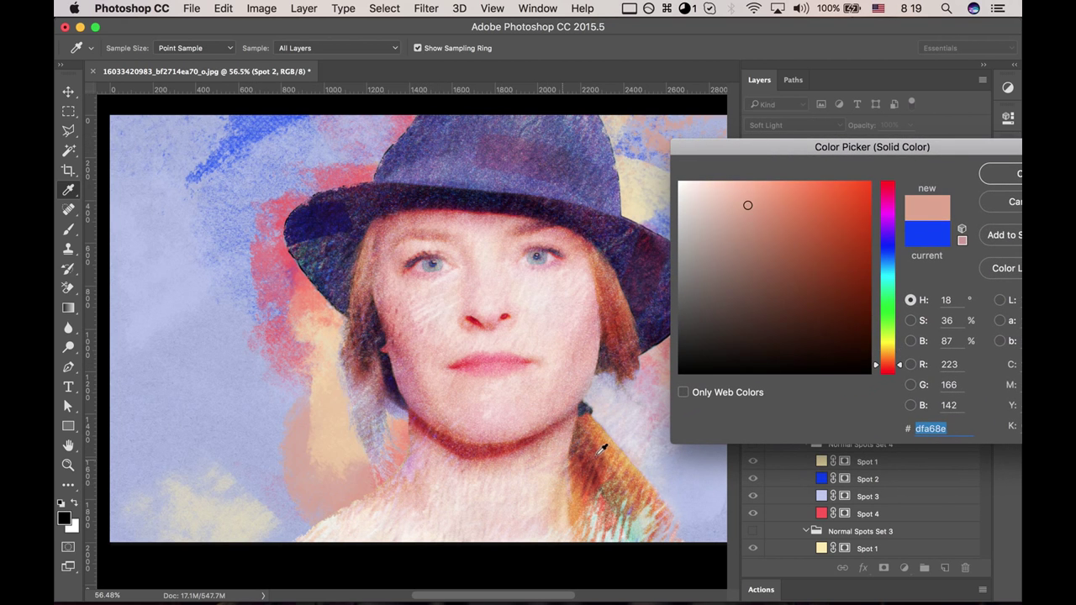
pyautogui.moveTo(583, 450); pyautogui.dragTo(573, 424)
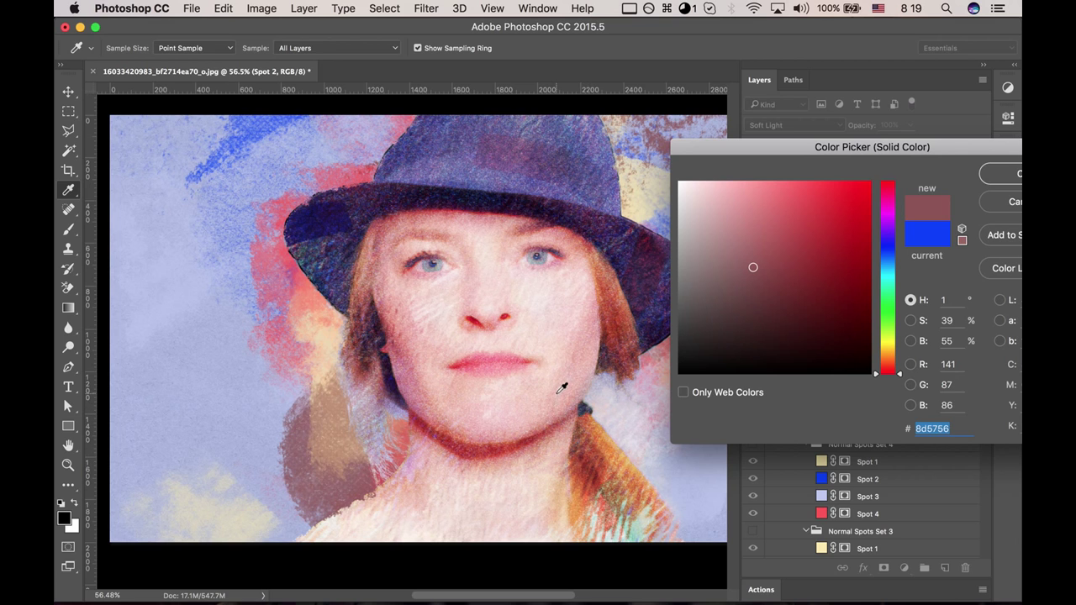
pyautogui.moveTo(562, 387); pyautogui.dragTo(560, 395)
pyautogui.moveTo(521, 438); pyautogui.dragTo(521, 430)
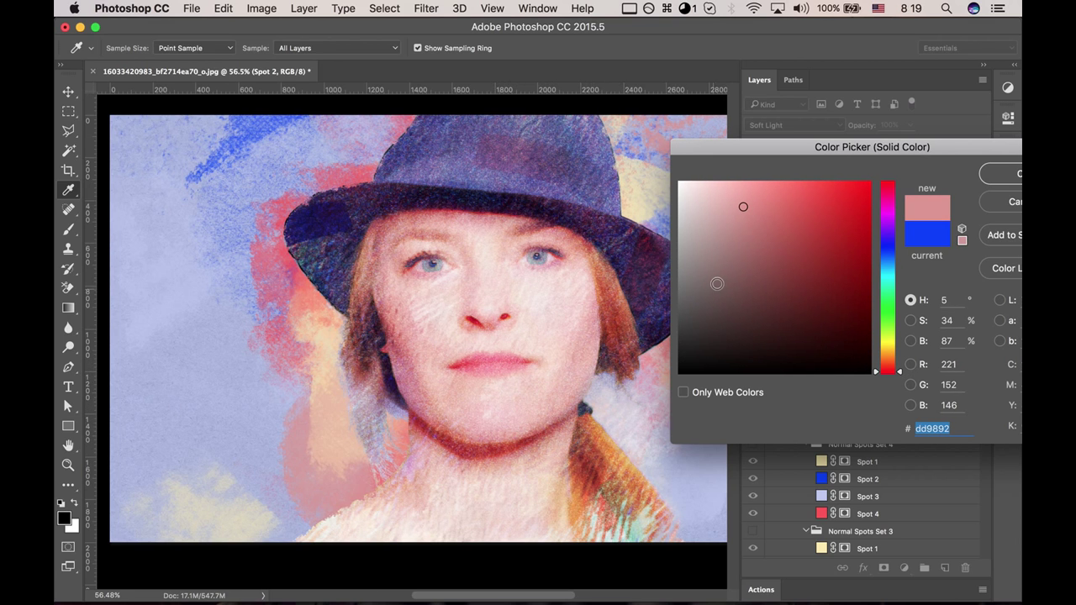
pyautogui.click(992, 176)
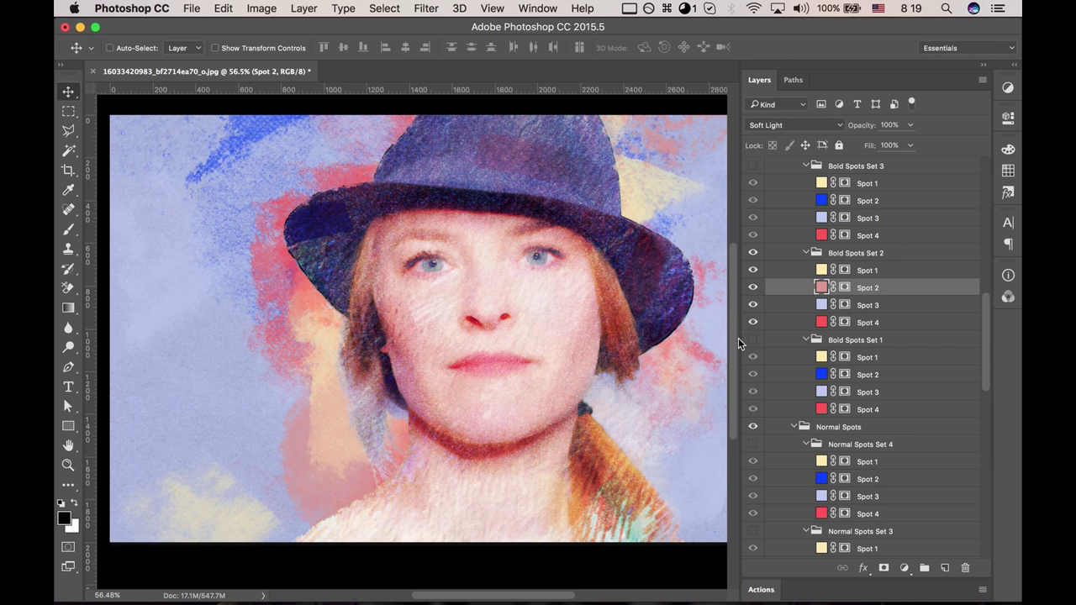
pyautogui.click(752, 288)
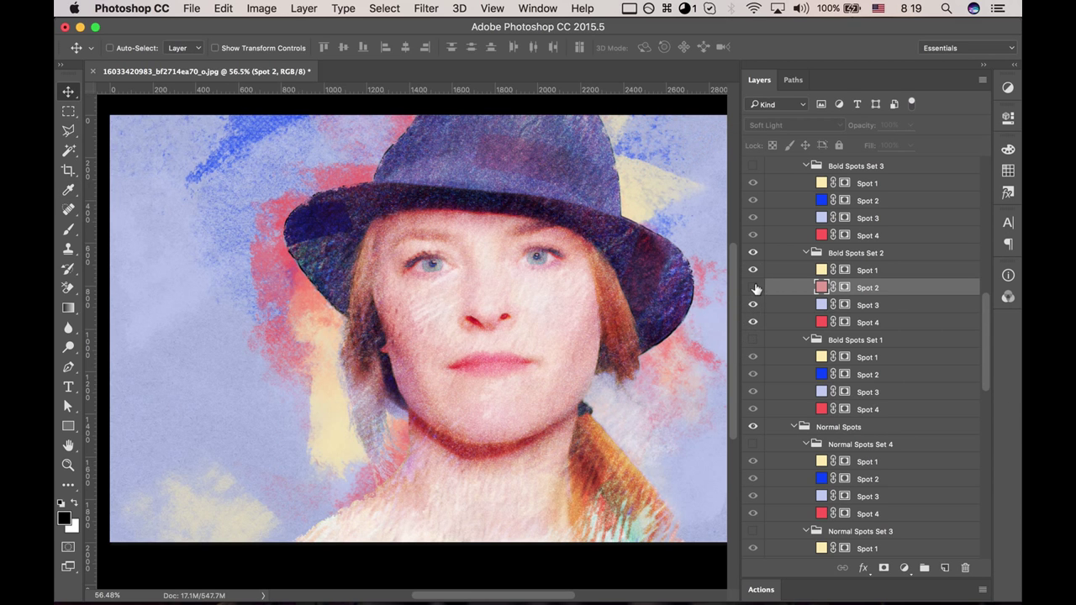
pyautogui.click(757, 271)
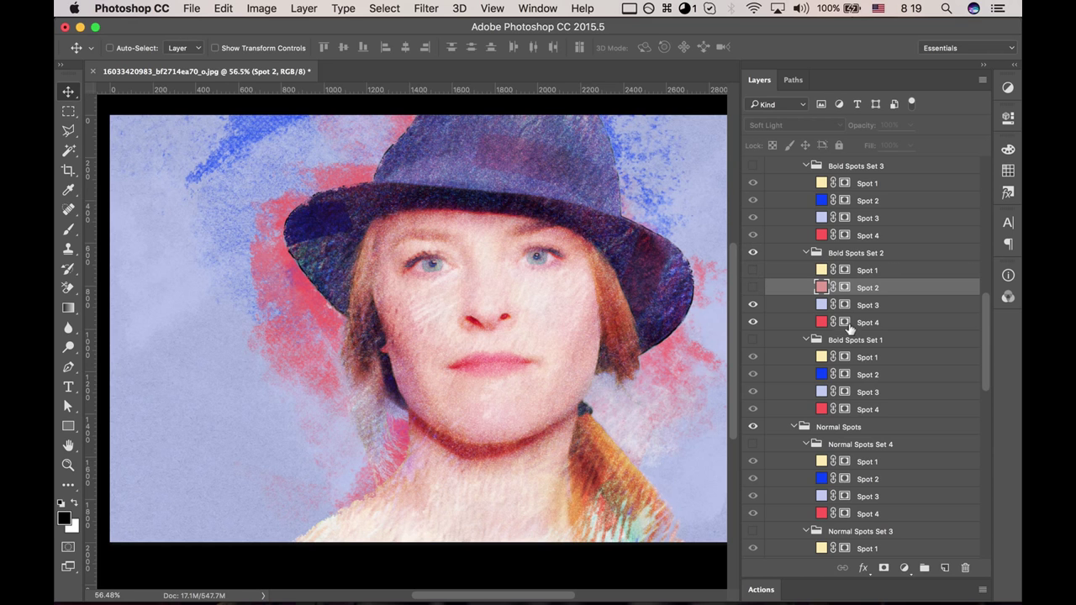
# - Change Normal Spots Set 1 Spot 2 to pale pink f6e0e0 sampled from the image
pyautogui.keyDown('super'); pyautogui.click(620, 146); pyautogui.keyUp('super')
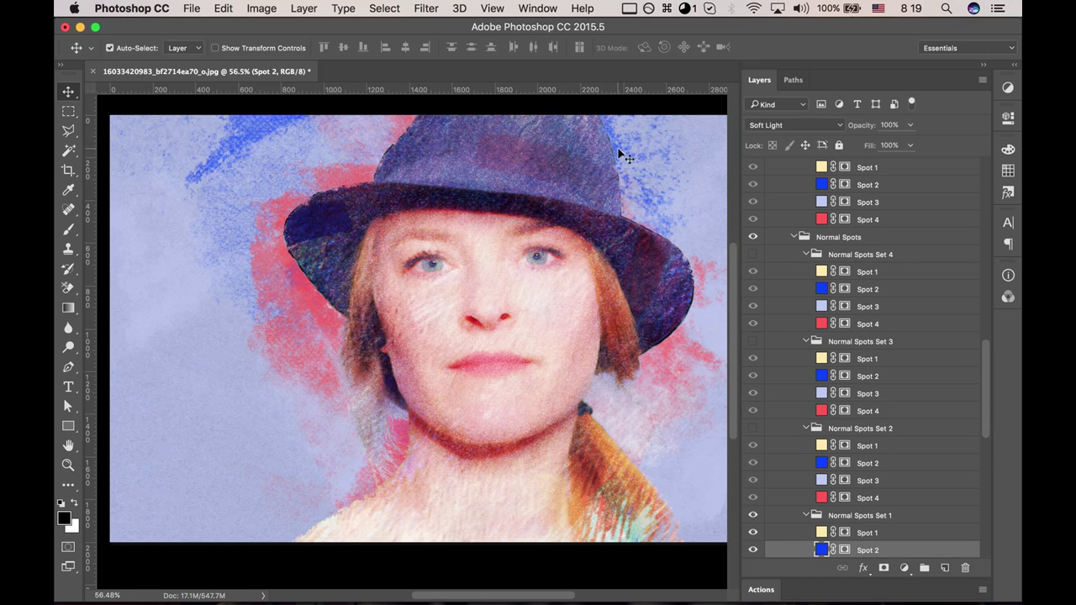
pyautogui.scroll(-3, 862, 503)
pyautogui.doubleClick(821, 478)
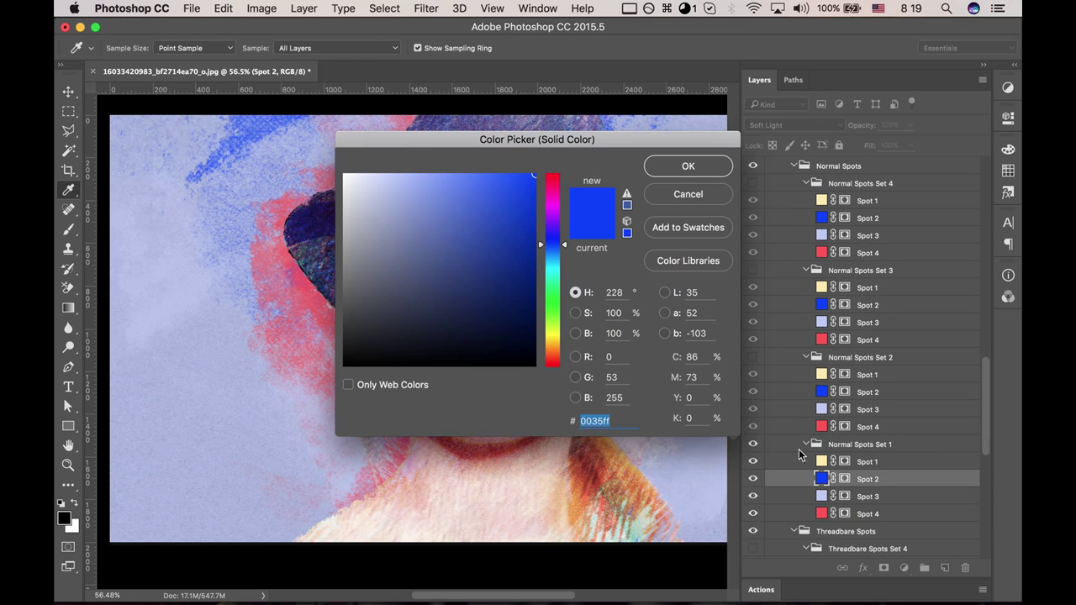
pyautogui.moveTo(519, 156); pyautogui.dragTo(1019, 197)
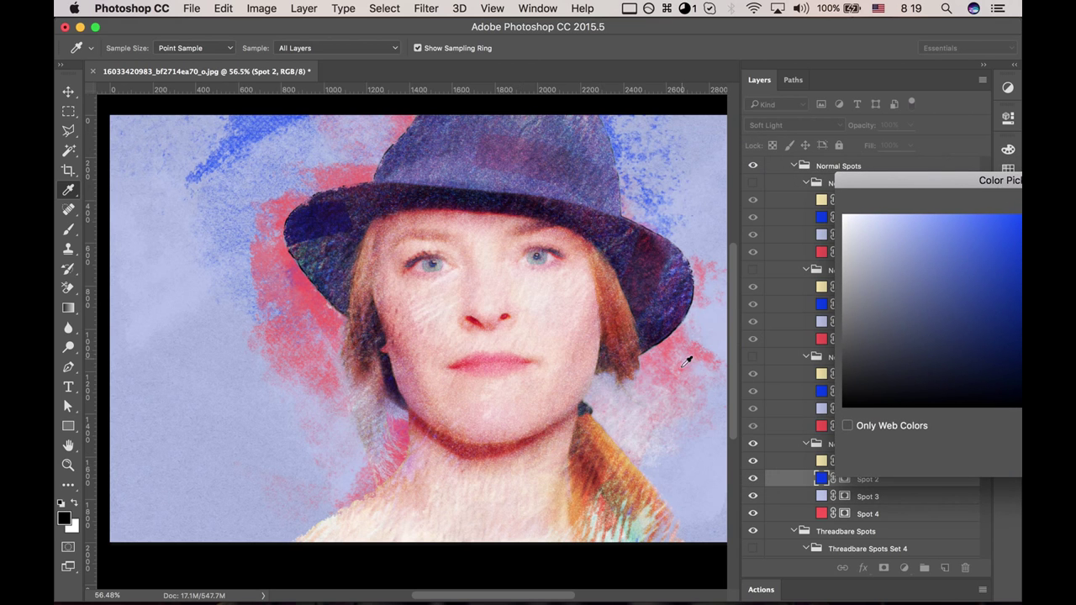
pyautogui.moveTo(587, 337); pyautogui.dragTo(540, 337)
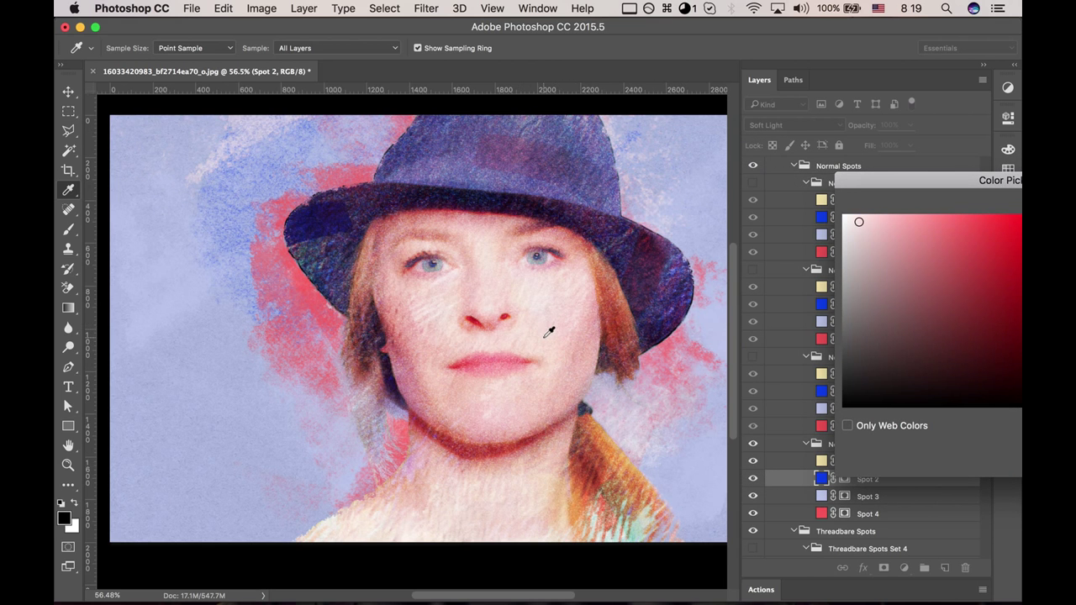
pyautogui.moveTo(894, 193); pyautogui.dragTo(639, 227)
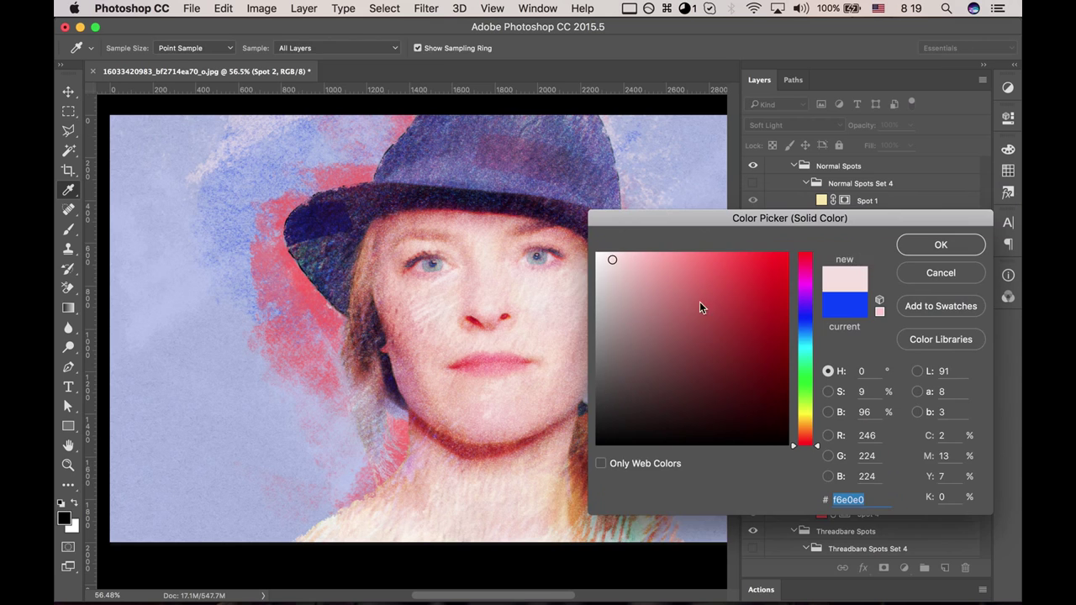
pyautogui.press('Return')
pyautogui.moveTo(984, 399)
pyautogui.mouseDown()
pyautogui.moveTo(980, 492)
pyautogui.moveTo(966, 504)
pyautogui.mouseUp()
# - Try white, lavender, yellow and peach for the Paper Color fill, settling on pale peach
pyautogui.doubleClick(799, 516)
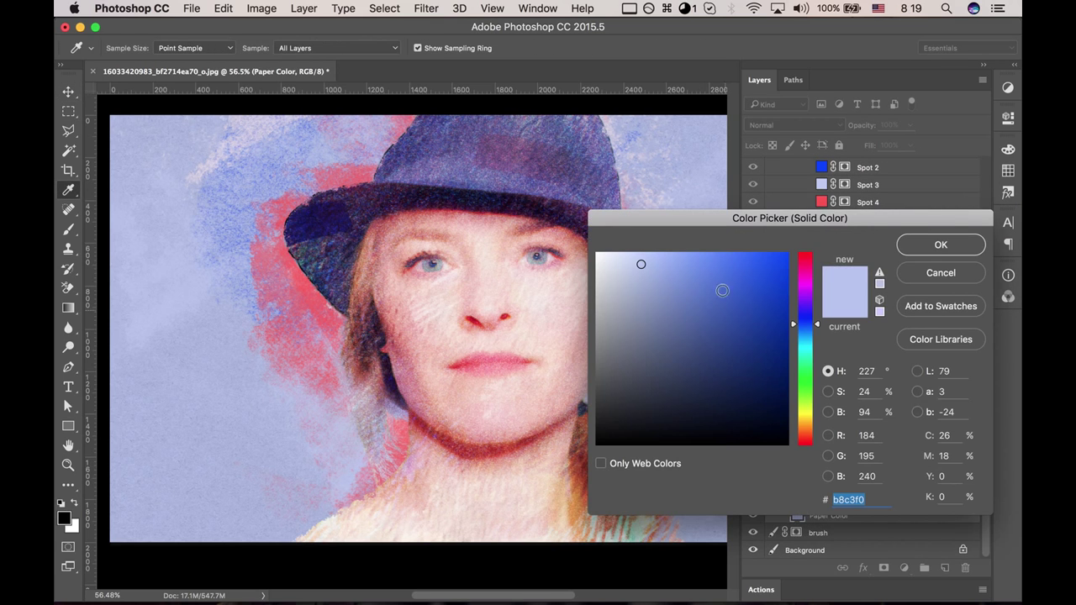
pyautogui.click(622, 254)
pyautogui.moveTo(642, 225); pyautogui.dragTo(805, 219)
pyautogui.click(759, 244)
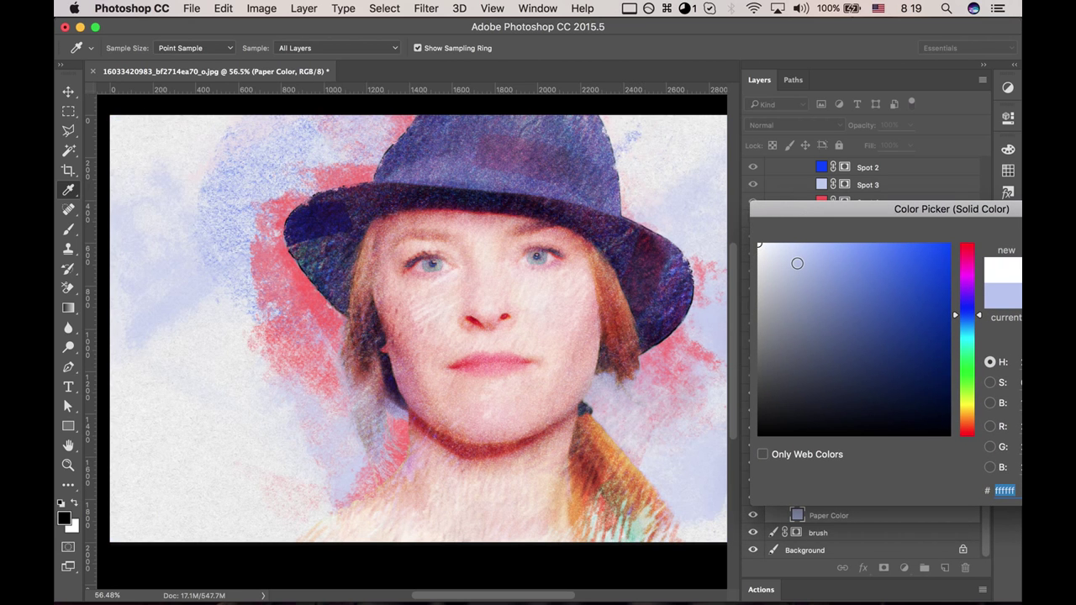
pyautogui.moveTo(796, 263); pyautogui.dragTo(799, 239)
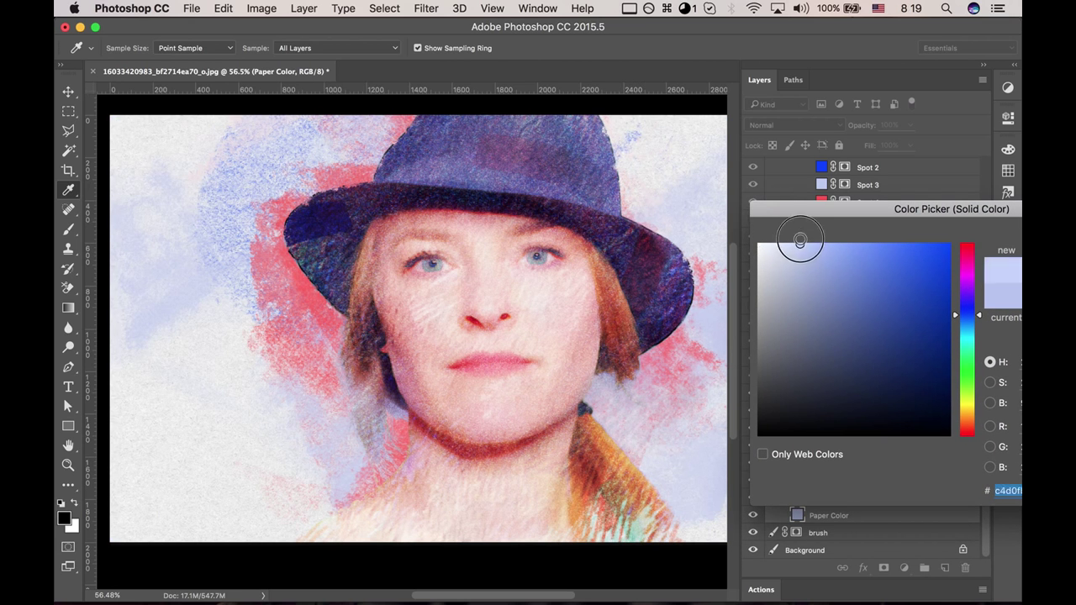
pyautogui.moveTo(958, 361); pyautogui.dragTo(959, 410)
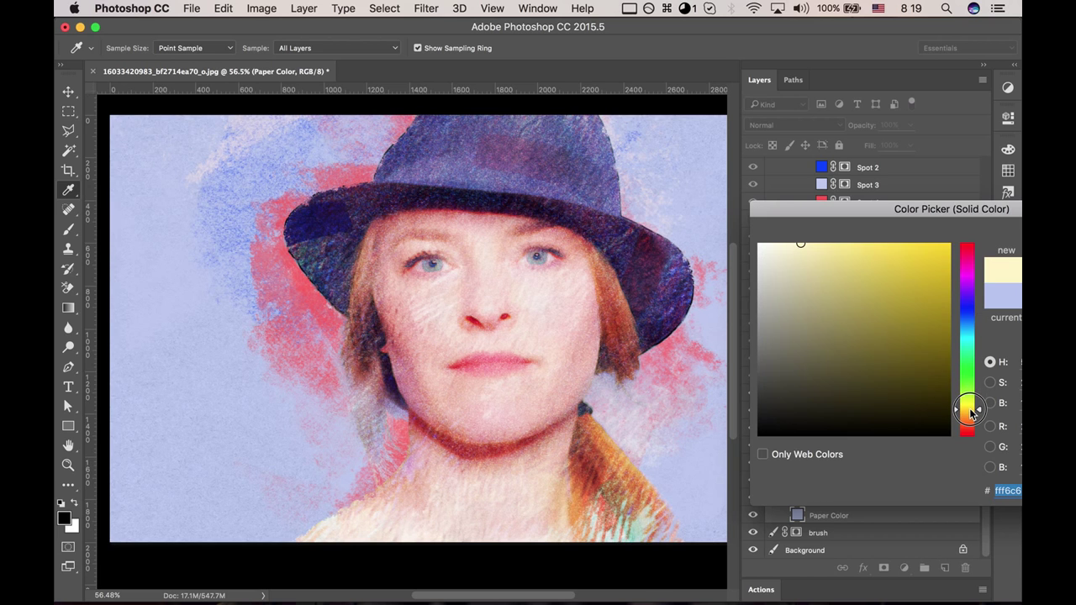
pyautogui.click(834, 262)
pyautogui.click(562, 479)
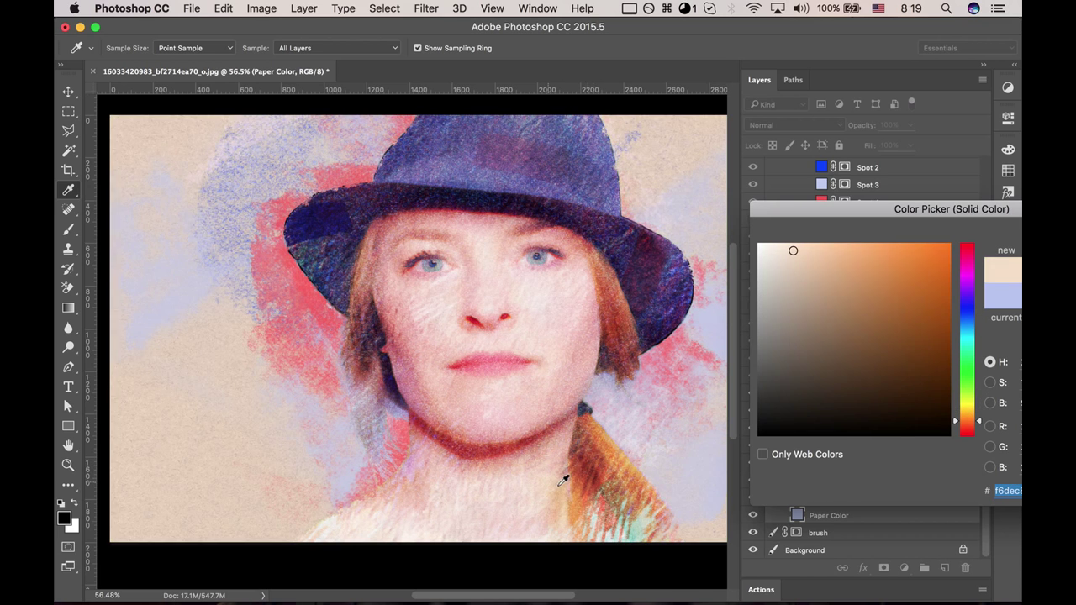
pyautogui.click(335, 319)
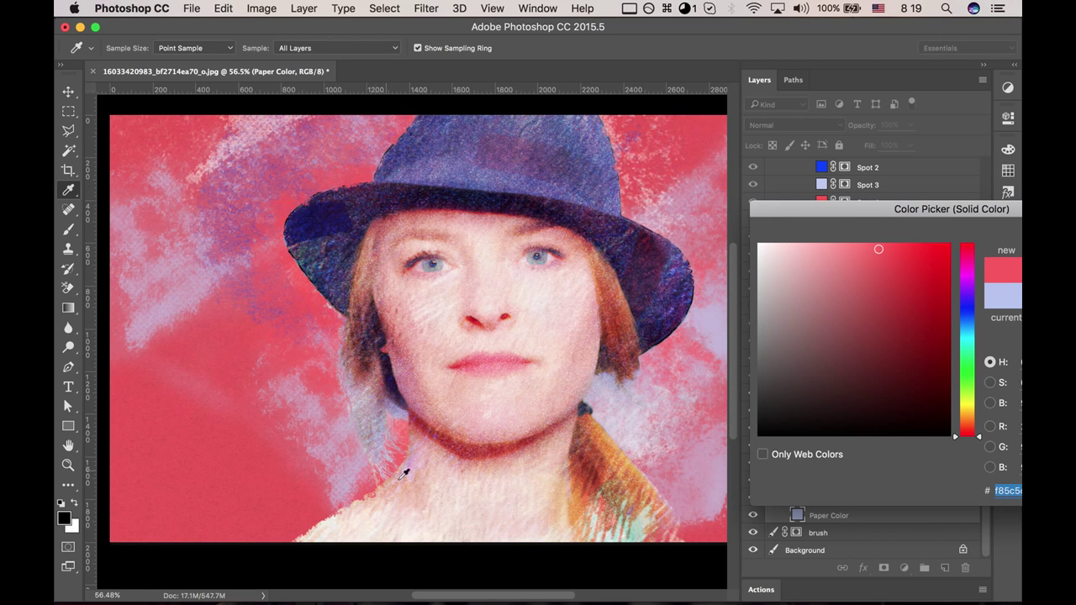
pyautogui.click(468, 520)
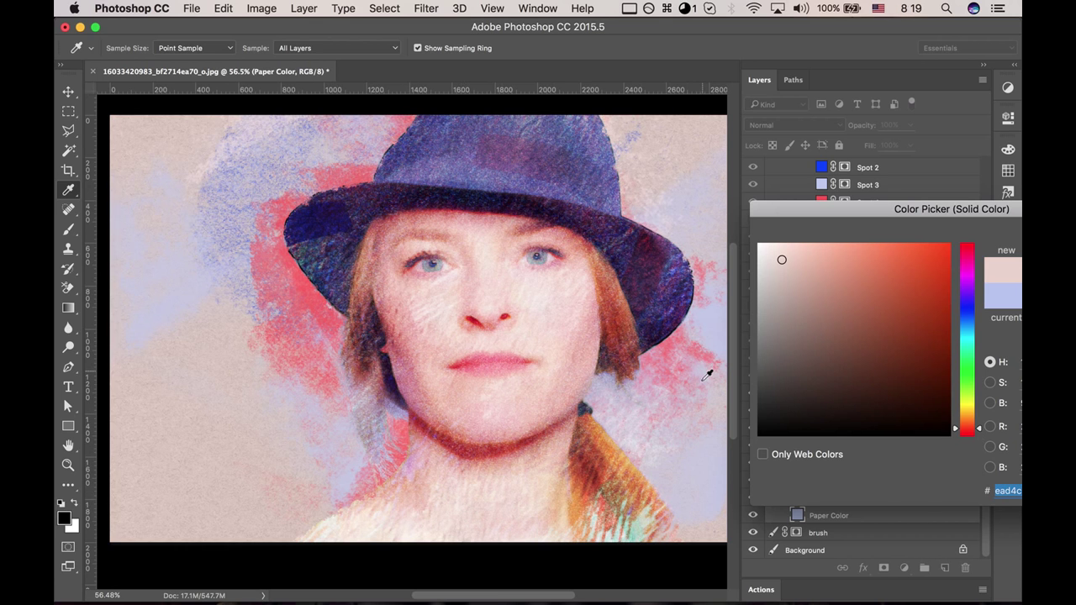
pyautogui.moveTo(866, 209); pyautogui.dragTo(714, 220)
pyautogui.click(963, 249)
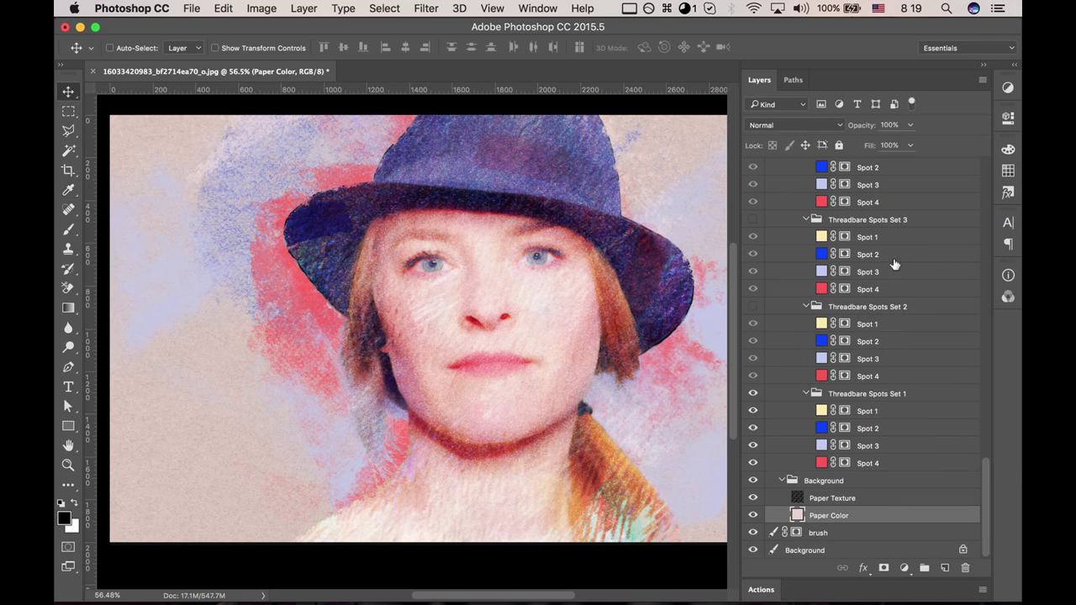
# - Hide the panels and zoom in to inspect the finished chalk portrait
pyautogui.press('Tab')
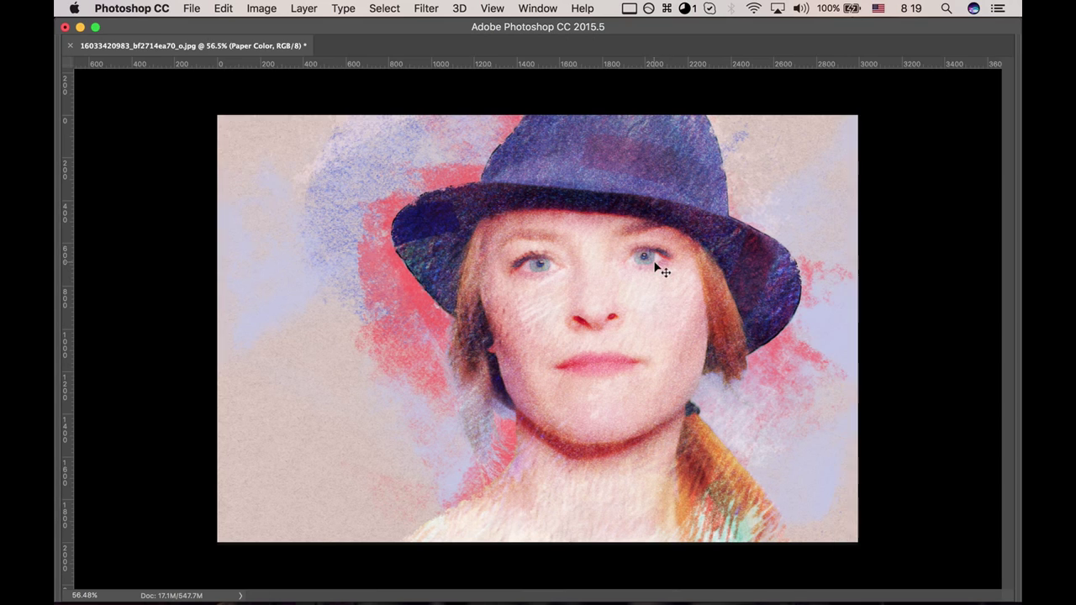
pyautogui.scroll(3, 648, 256)
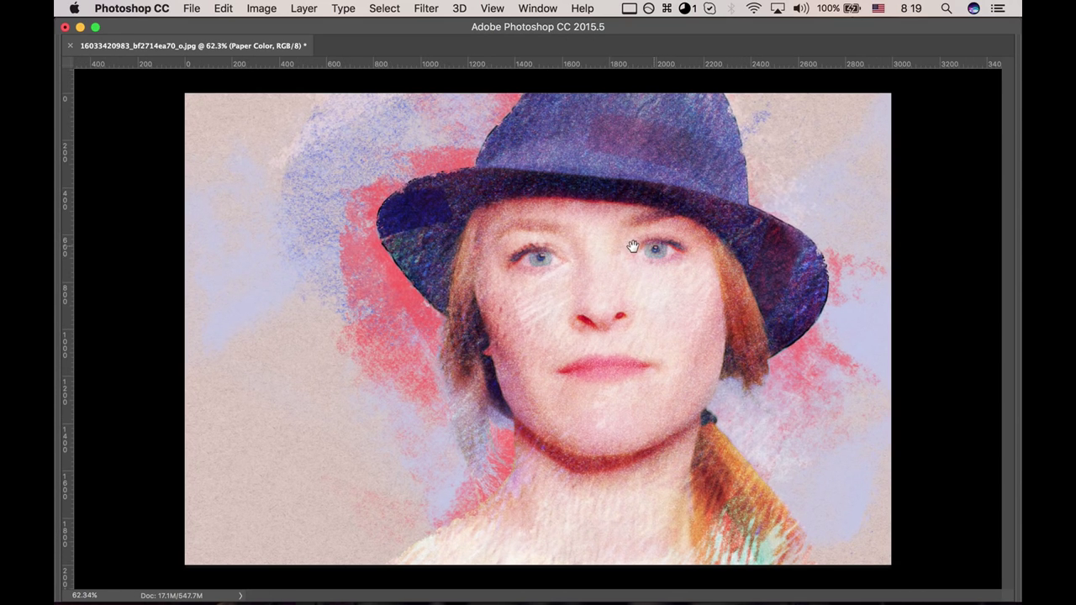
pyautogui.scroll(2, 636, 250)
pyautogui.scroll(1, 820, 261)
pyautogui.hscroll(2, 820, 260)
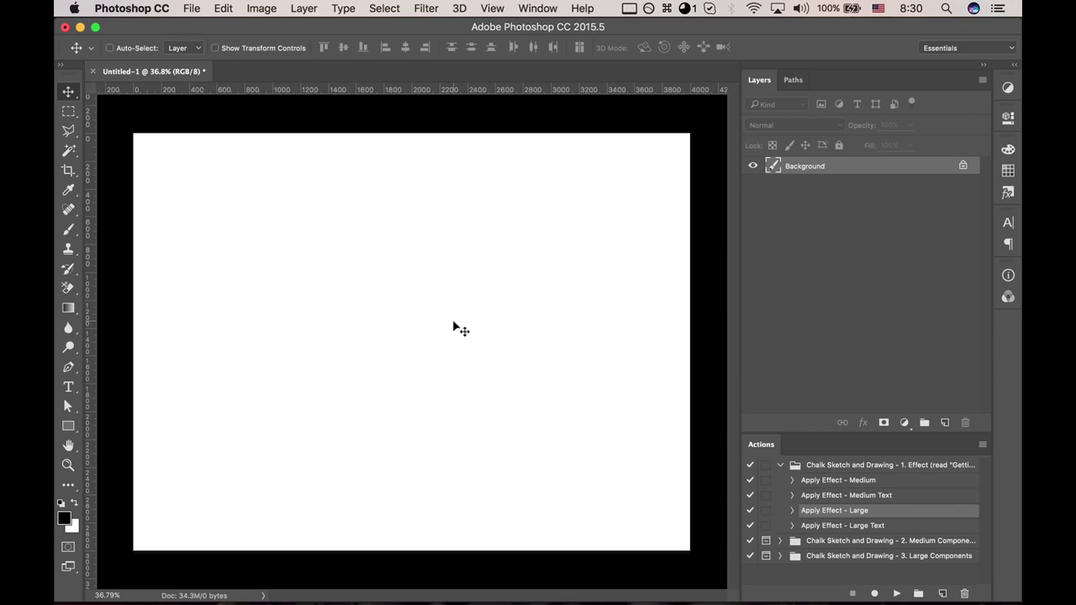
# - Create a text layer reading 'Label' on the canvas
pyautogui.press('t')
pyautogui.click(374, 338)
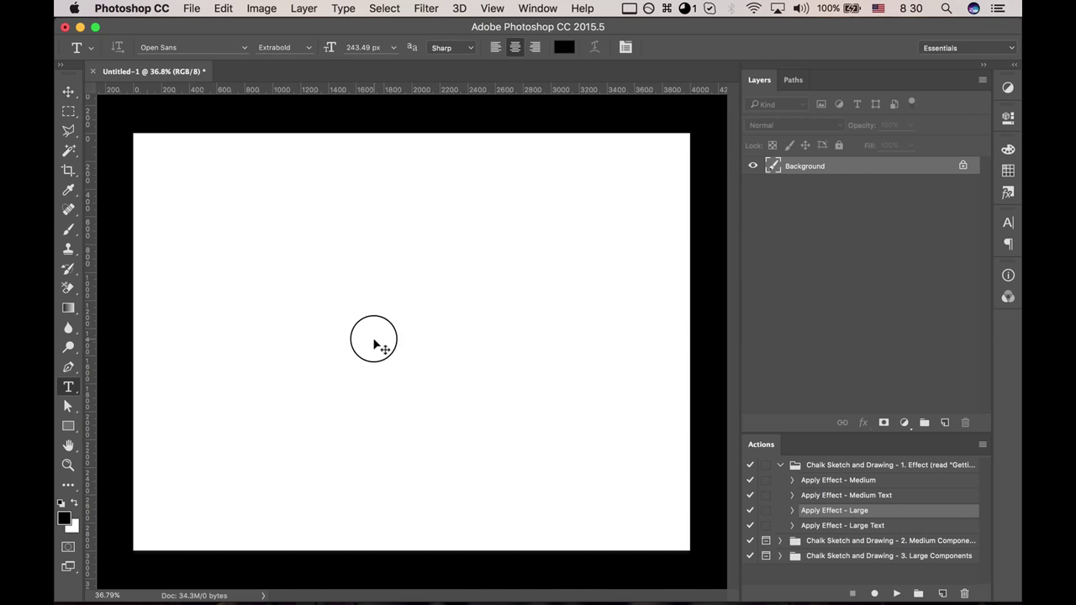
pyautogui.write('Label')
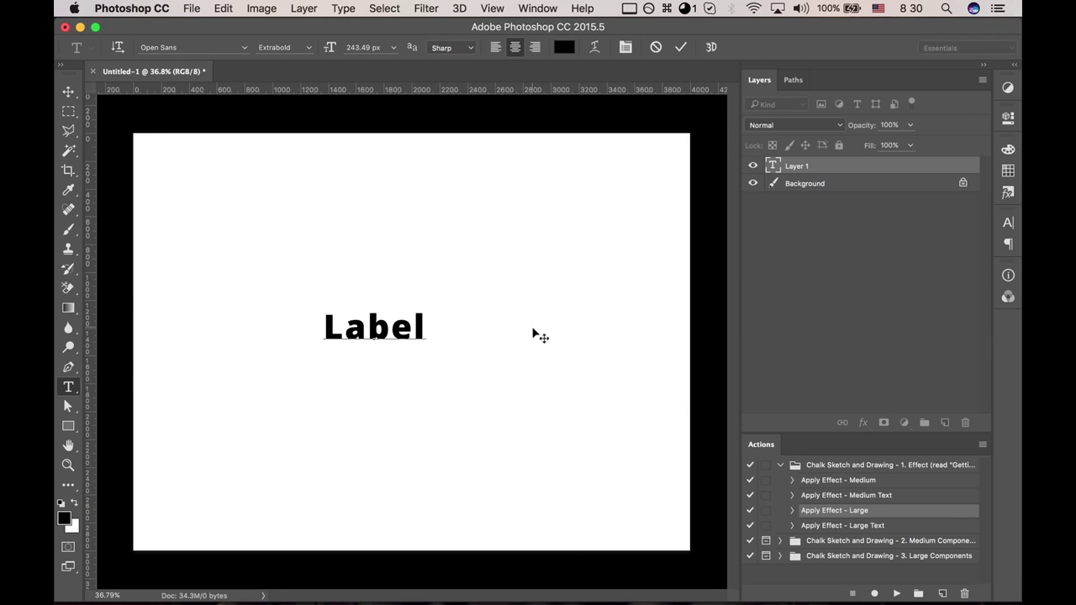
pyautogui.hotkey('ctrl', 'Return')
# - Enlarge the Label text greatly and centre it on the canvas
pyautogui.hotkey('ctrl', 't')
pyautogui.moveTo(432, 310); pyautogui.dragTo(580, 279)
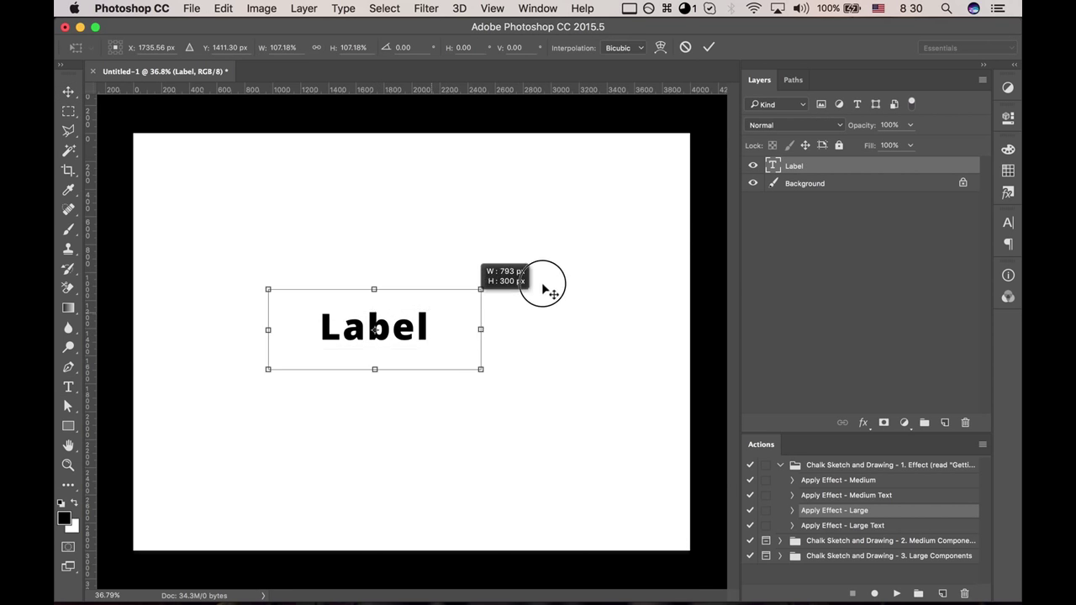
pyautogui.moveTo(514, 332); pyautogui.dragTo(565, 344)
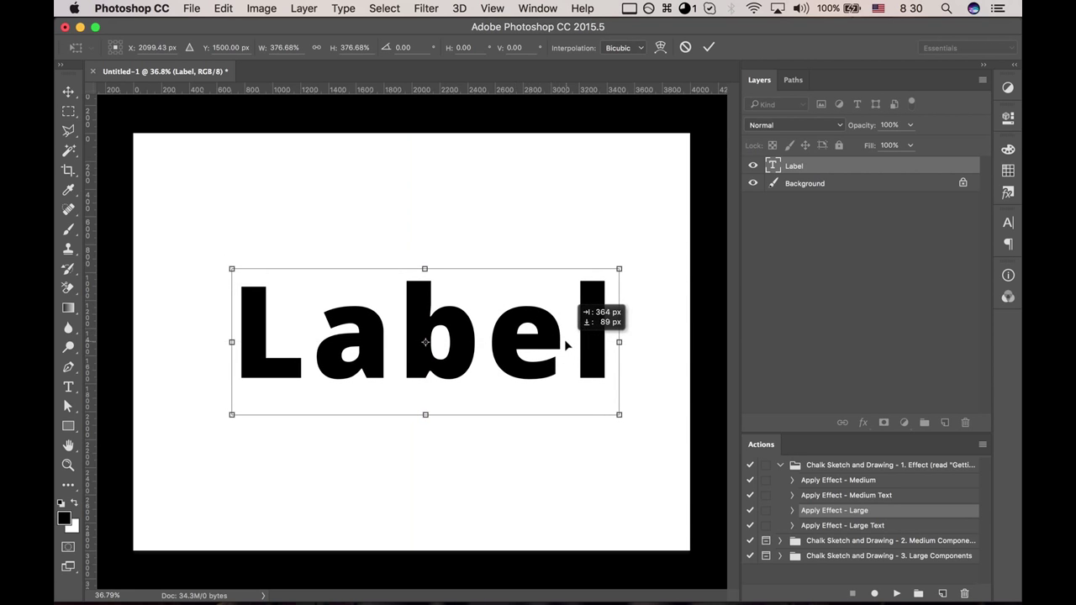
pyautogui.press('Return')
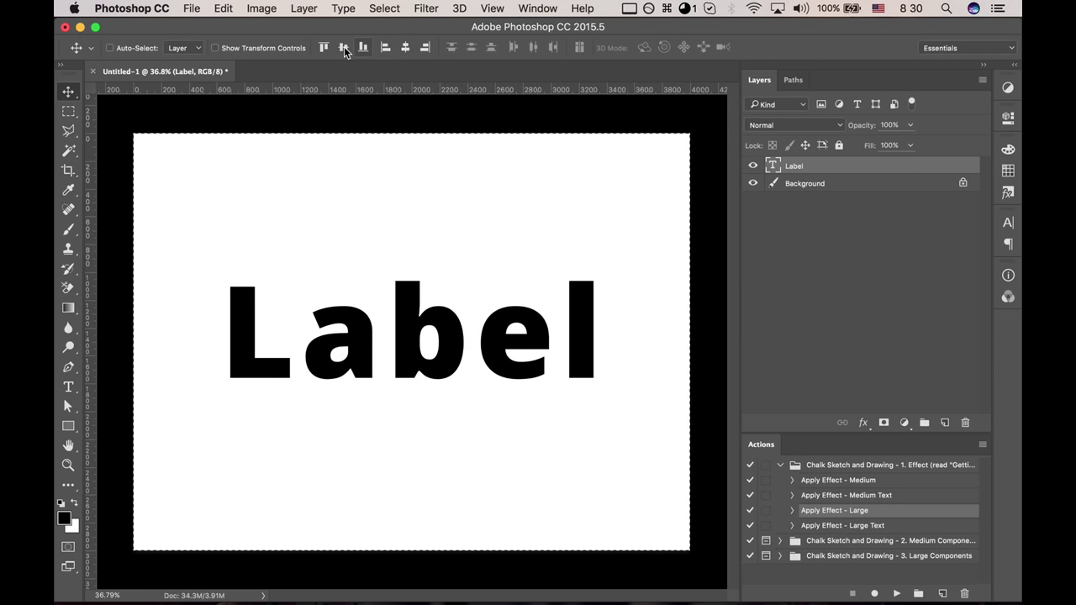
pyautogui.moveTo(429, 267); pyautogui.dragTo(418, 277)
pyautogui.hotkey('ctrl', 'd')
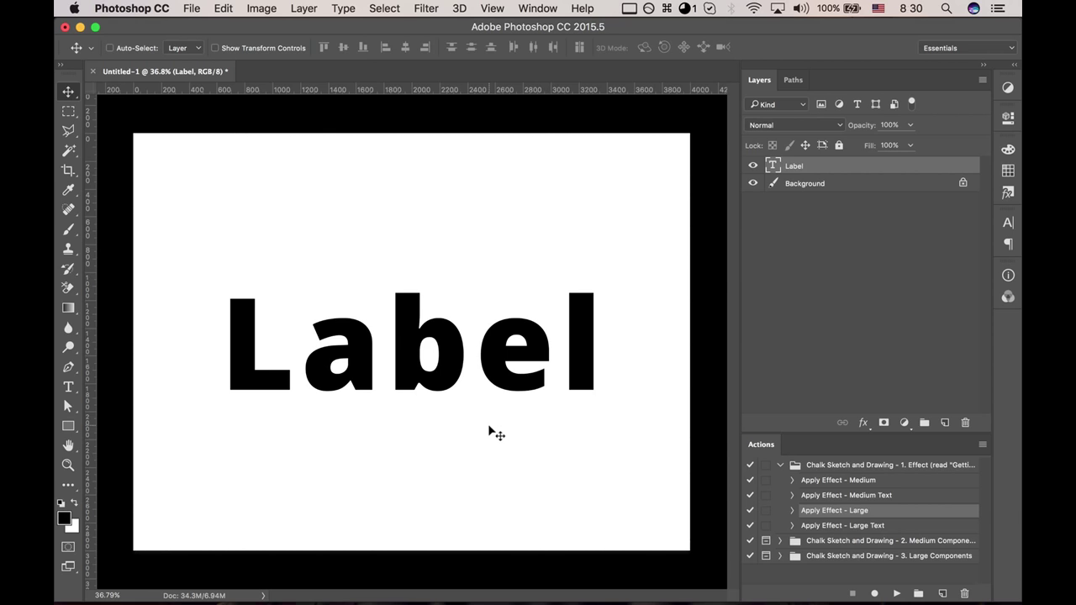
# - Fill the Background layer black and make the Label text white
pyautogui.click(803, 184)
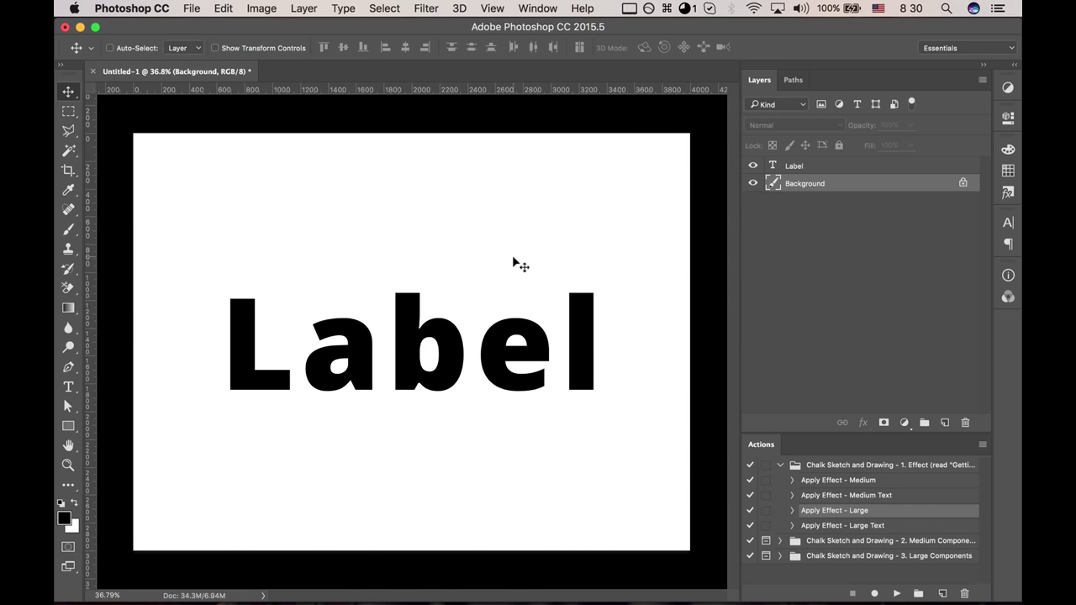
pyautogui.hotkey('alt', 'BackSpace')
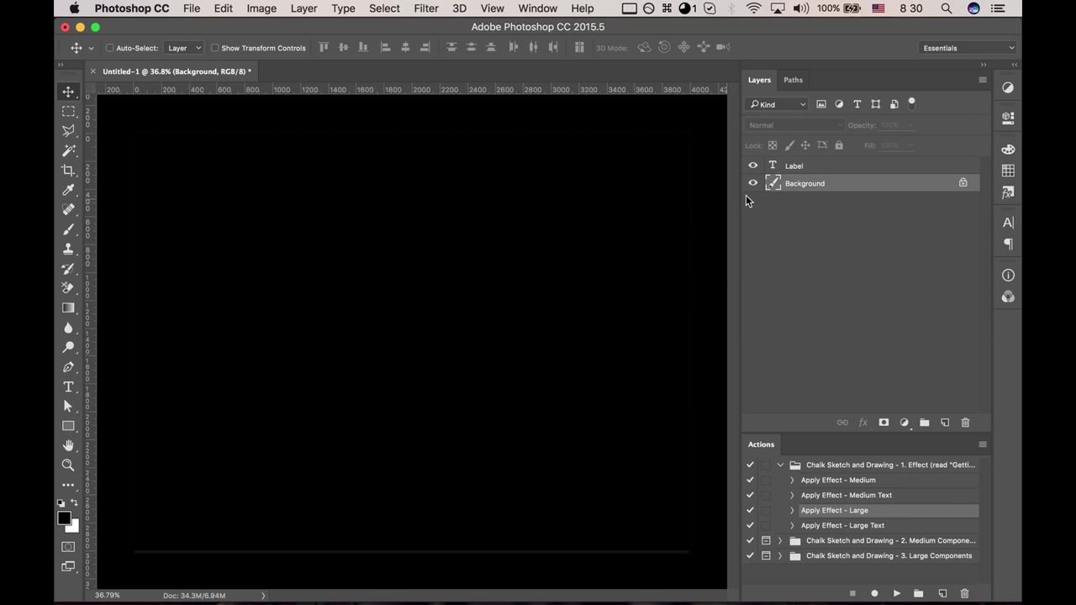
pyautogui.click(788, 168)
pyautogui.press('t')
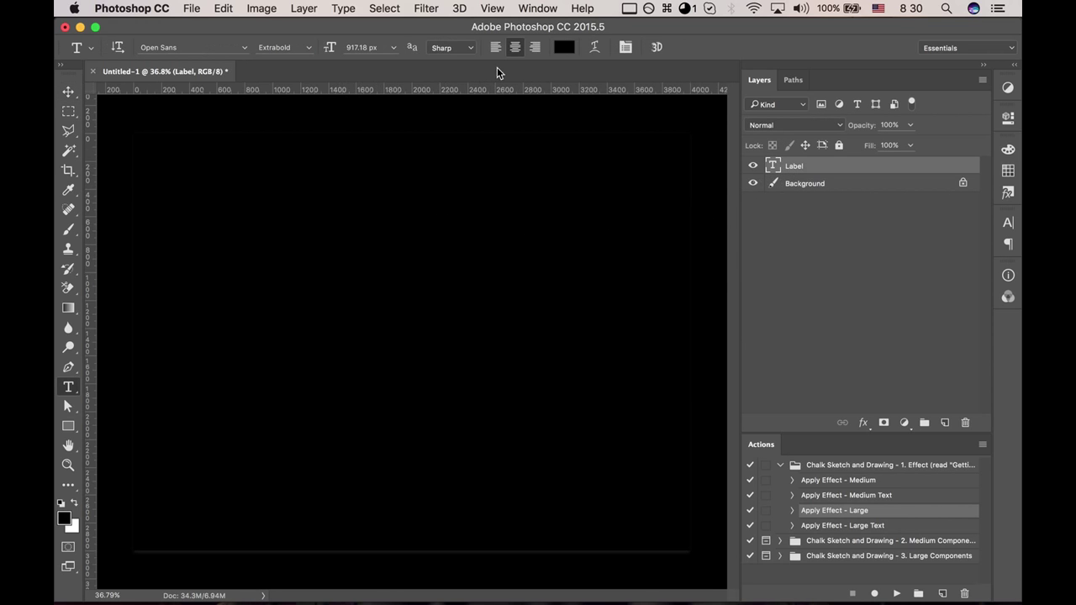
pyautogui.click(563, 50)
pyautogui.moveTo(634, 304); pyautogui.dragTo(602, 253)
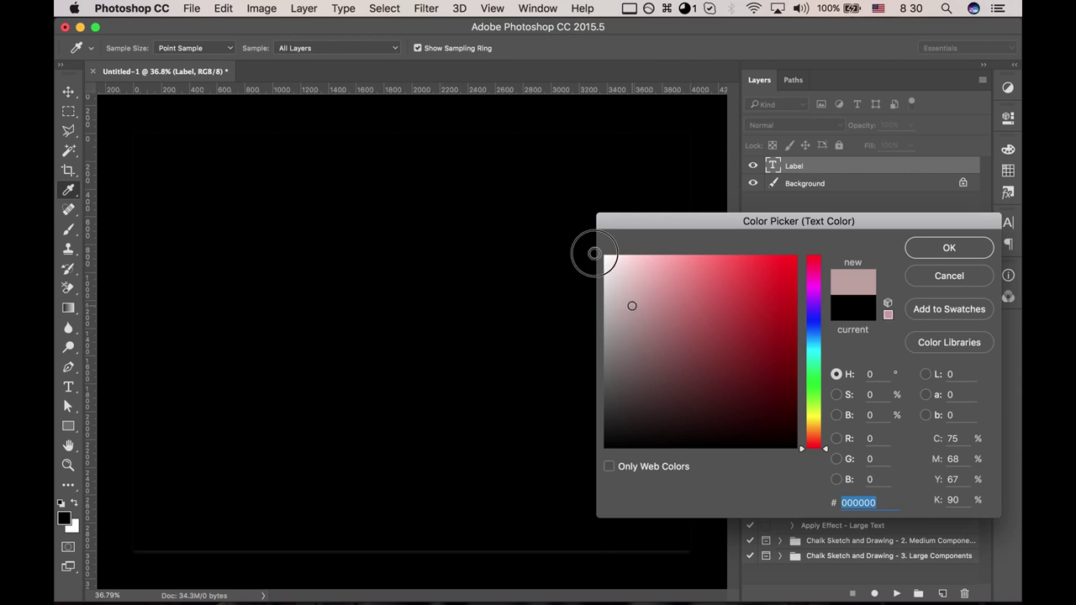
pyautogui.click(961, 249)
pyautogui.press('v')
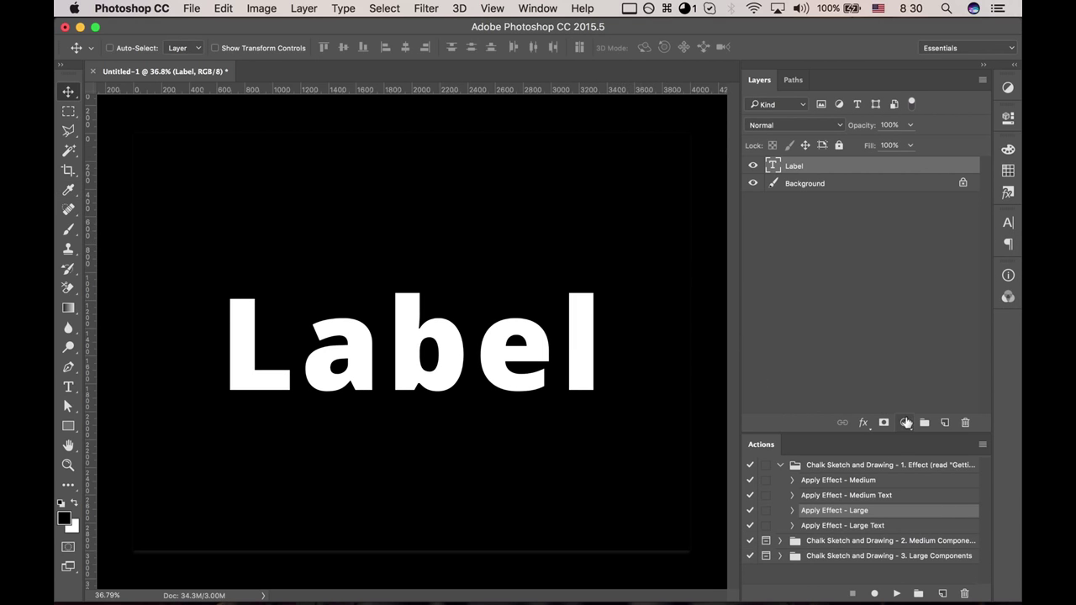
# - Add a Label layer mask faded with two radial gradients, check it, and select the Large Text action
pyautogui.keyDown('alt'); pyautogui.click(883, 423); pyautogui.keyUp('alt')
pyautogui.press('g')
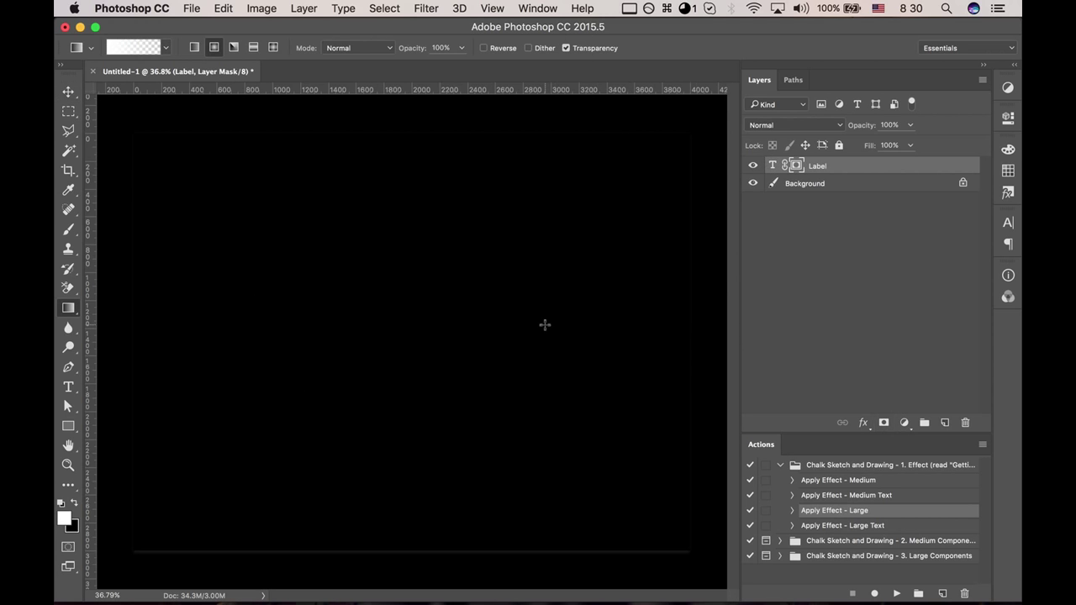
pyautogui.moveTo(262, 267); pyautogui.dragTo(516, 388)
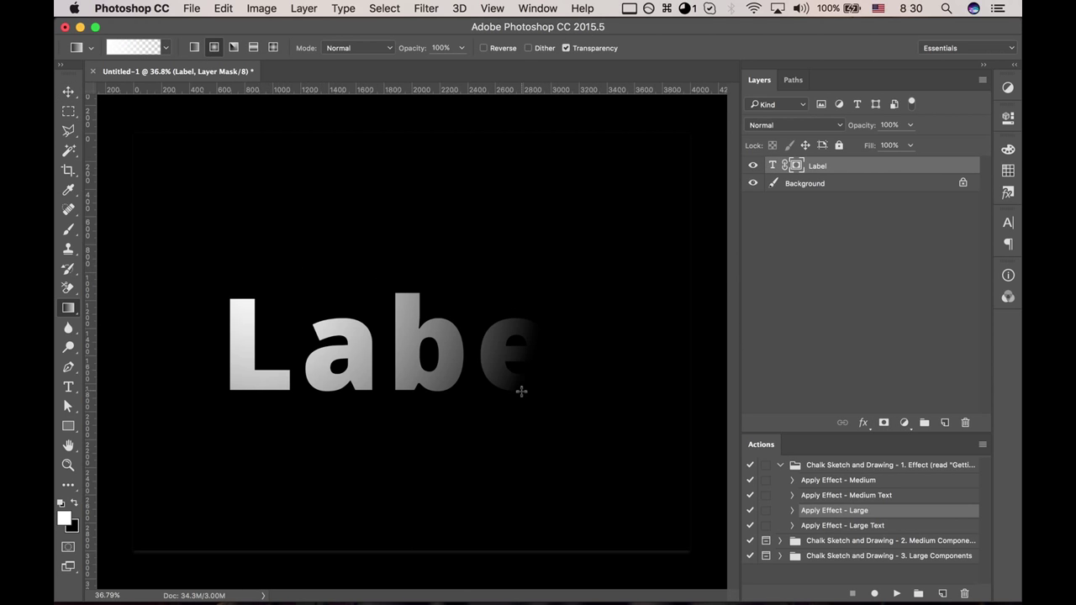
pyautogui.moveTo(610, 402); pyautogui.dragTo(369, 332)
pyautogui.keyDown('alt'); pyautogui.click(798, 167); pyautogui.keyUp('alt')
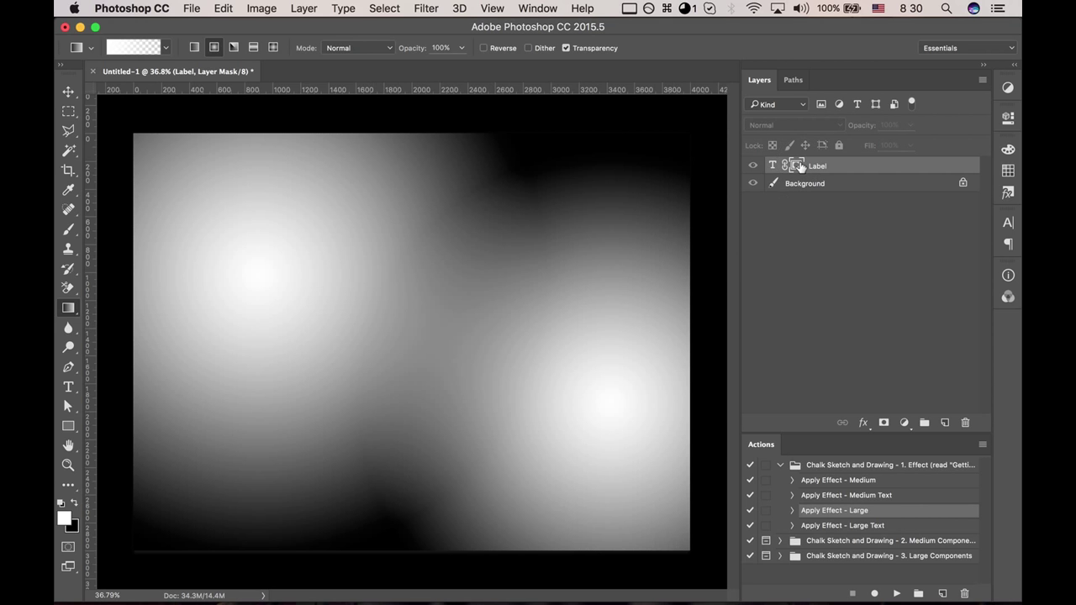
pyautogui.keyDown('alt'); pyautogui.click(798, 167); pyautogui.keyUp('alt')
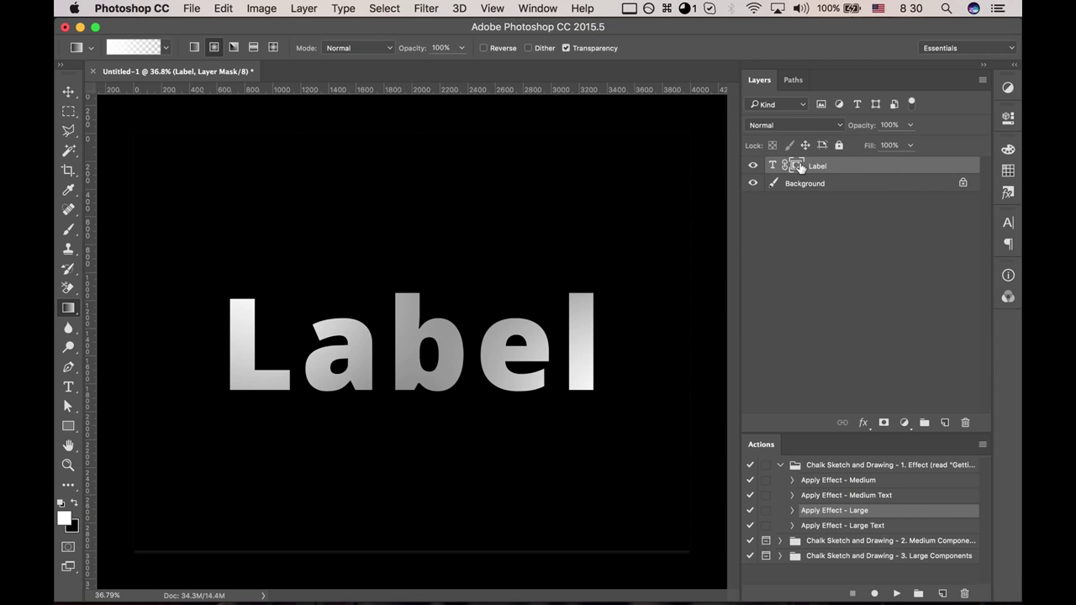
pyautogui.press('v')
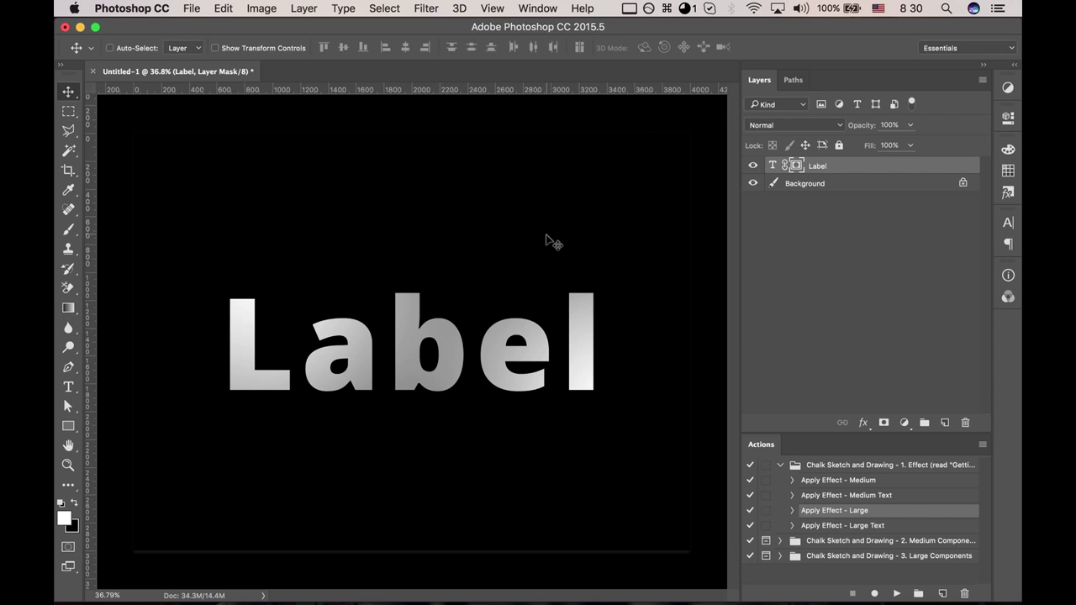
pyautogui.click(861, 526)
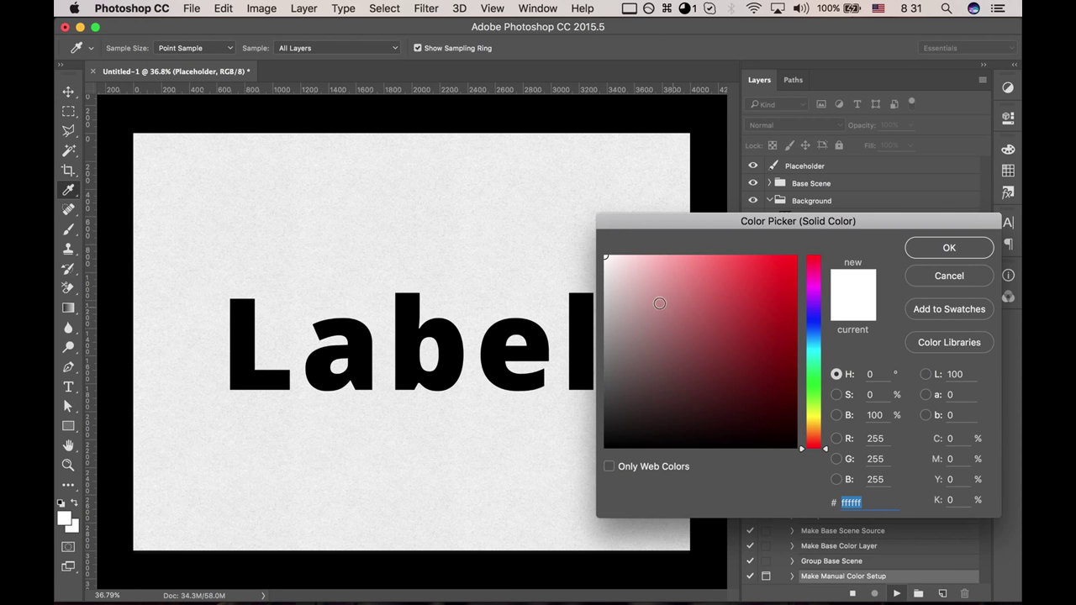
# - Adjust the hue and colour field to set the paper colour to dark slate grey 393b41
pyautogui.moveTo(814, 415); pyautogui.dragTo(813, 423)
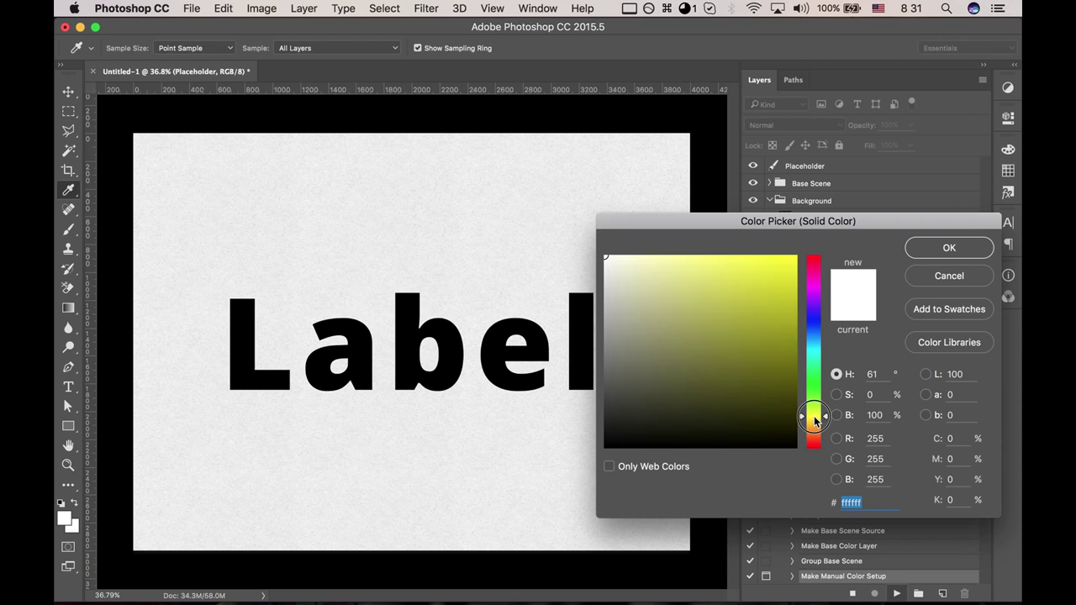
pyautogui.click(644, 309)
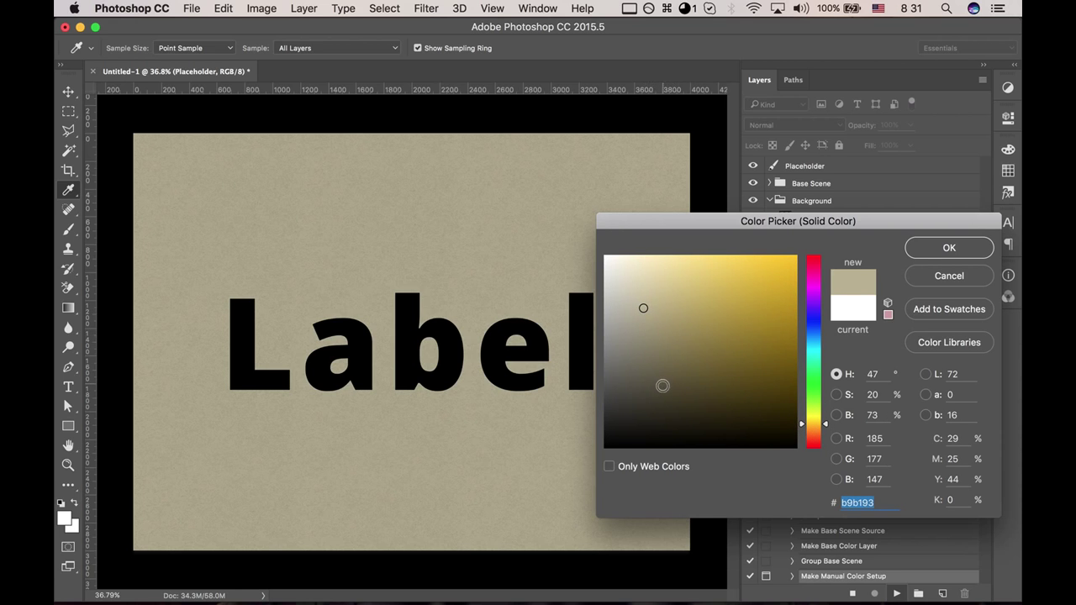
pyautogui.click(655, 379)
pyautogui.moveTo(815, 336); pyautogui.dragTo(813, 334)
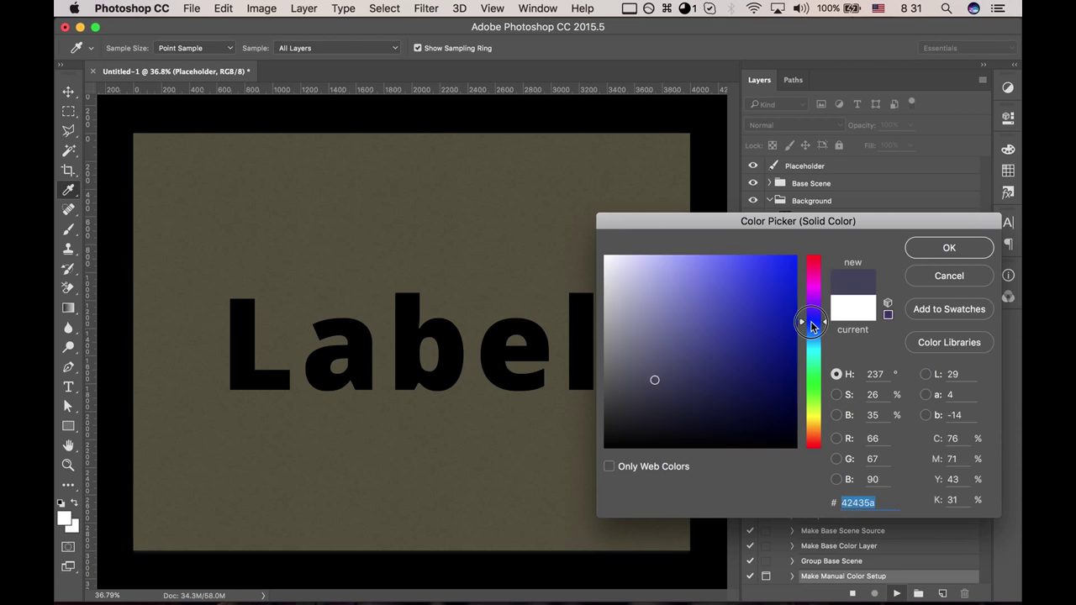
pyautogui.moveTo(626, 355); pyautogui.dragTo(627, 368)
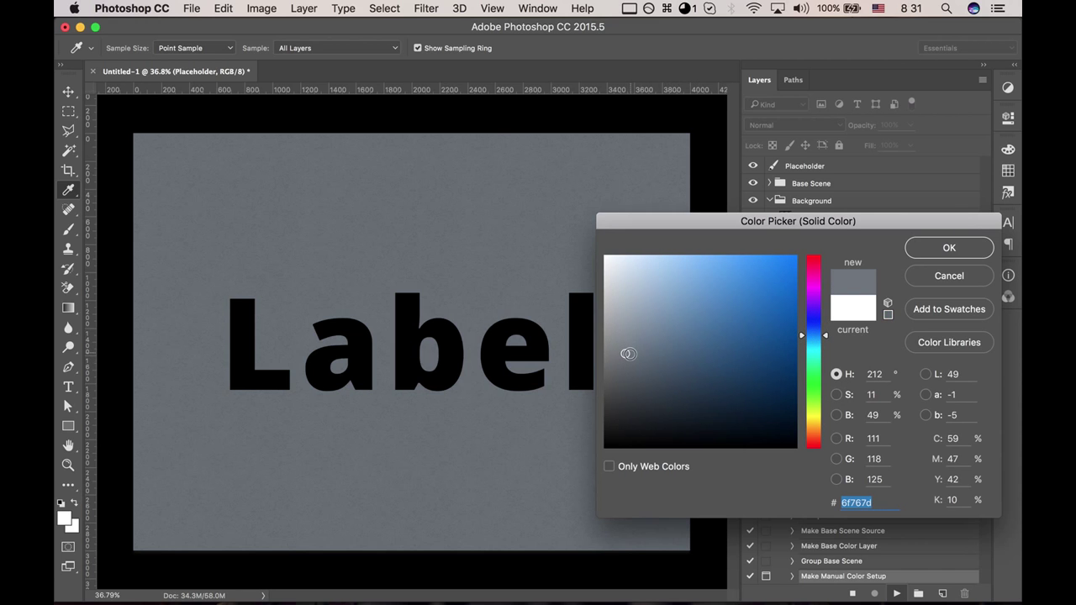
pyautogui.moveTo(810, 315); pyautogui.dragTo(813, 327)
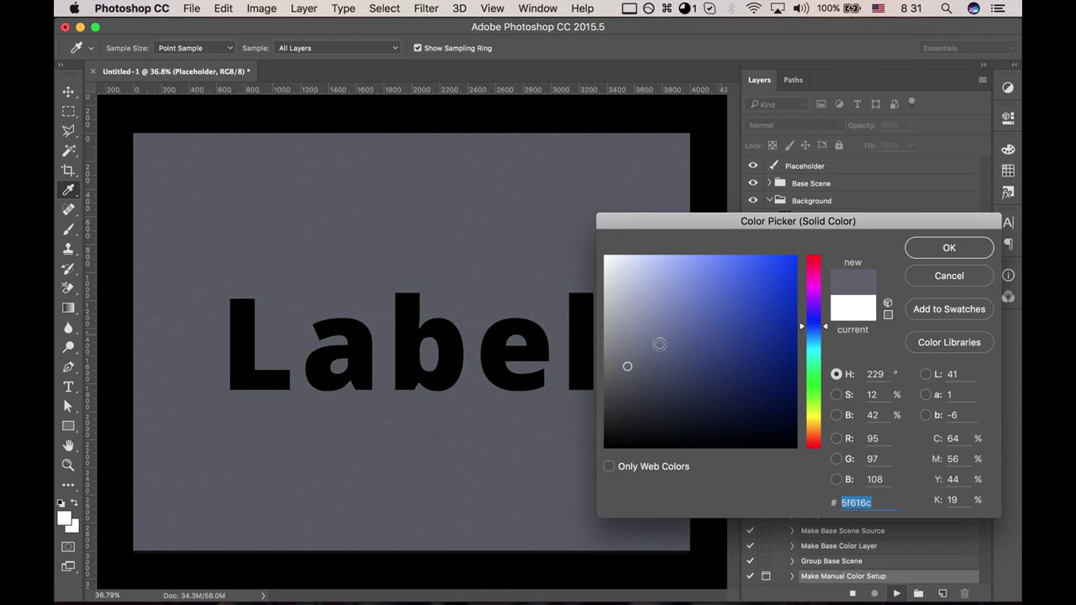
pyautogui.click(626, 398)
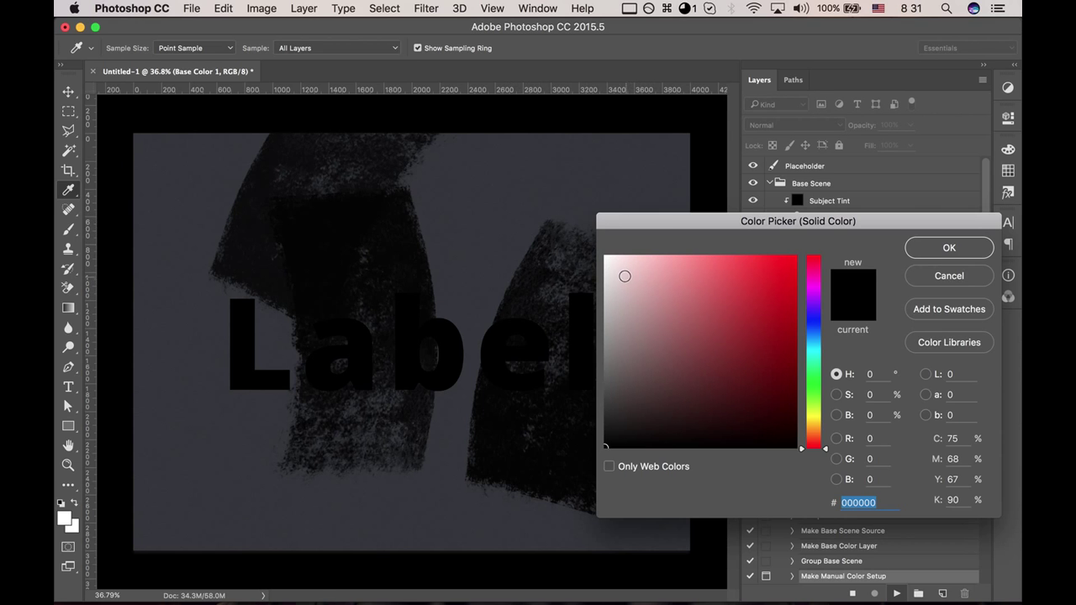
# - Set Base Color 1 to bright orange and Base Color 2 to blue
pyautogui.moveTo(813, 446); pyautogui.dragTo(813, 429)
pyautogui.click(743, 276)
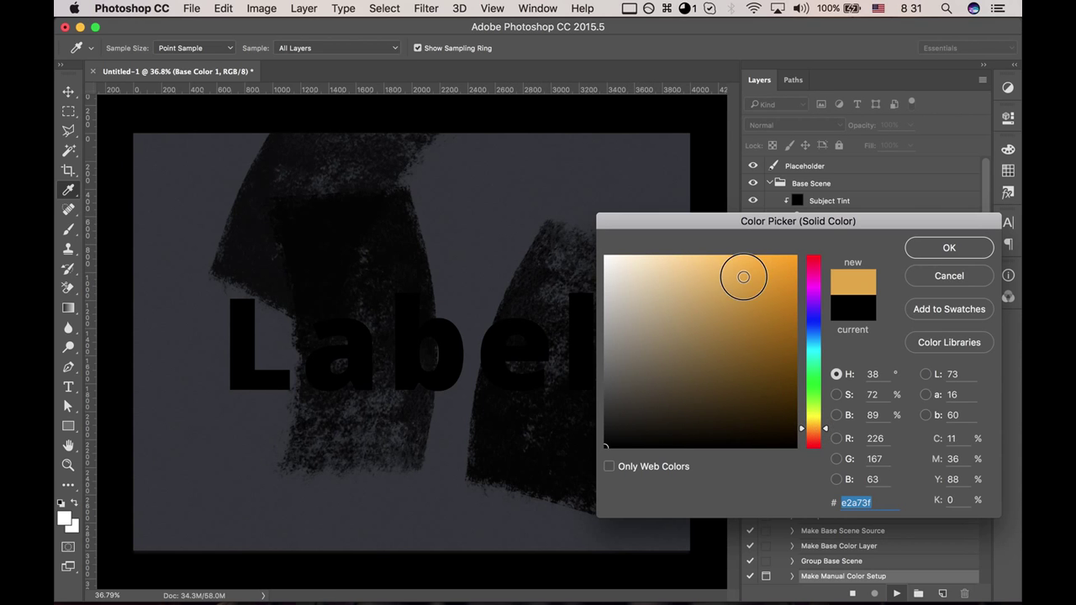
pyautogui.moveTo(743, 275); pyautogui.dragTo(740, 266)
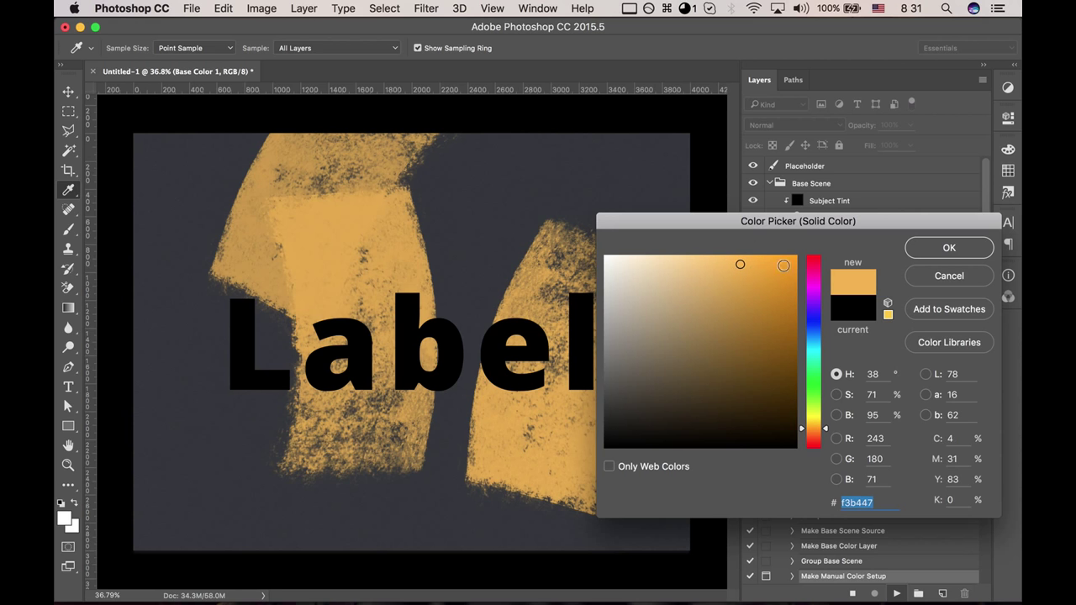
pyautogui.click(948, 247)
pyautogui.moveTo(813, 350); pyautogui.dragTo(814, 339)
pyautogui.click(750, 275)
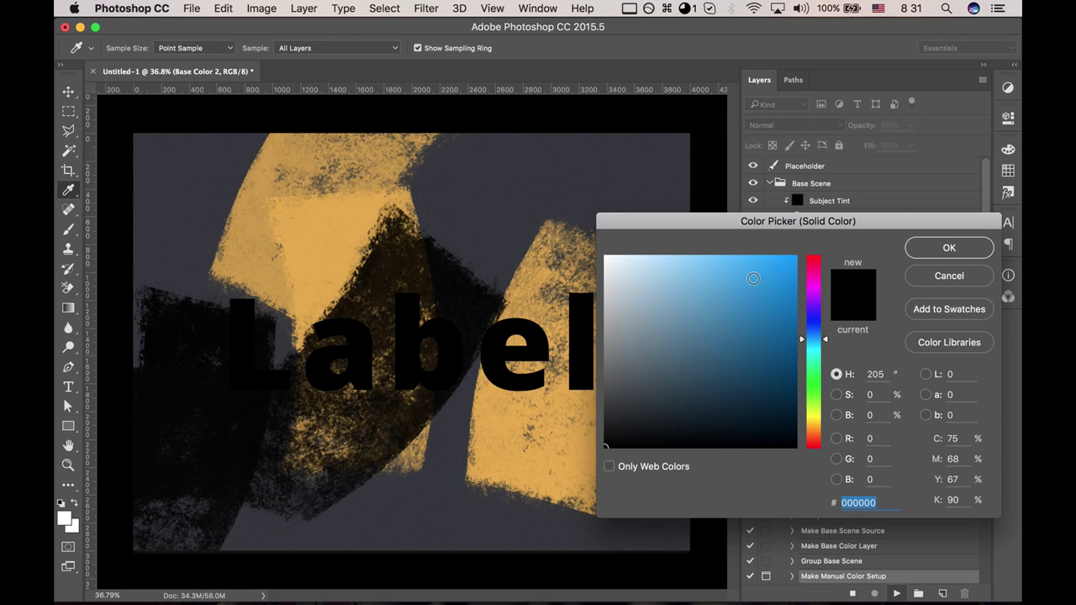
pyautogui.click(943, 250)
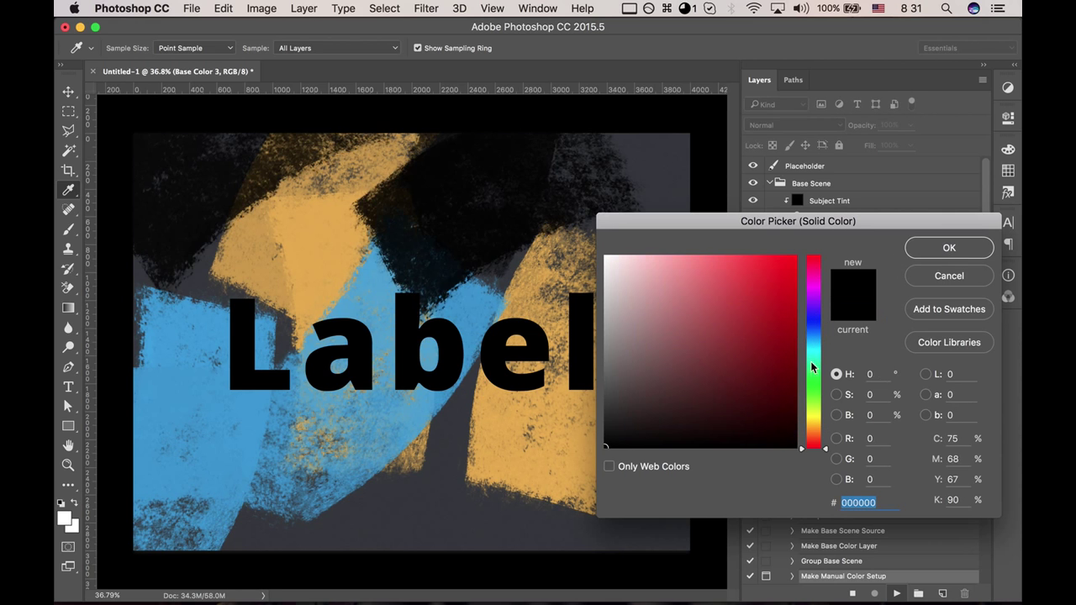
# - Set Base Color 3 to magenta and Base Color 4 to pure white
pyautogui.click(817, 285)
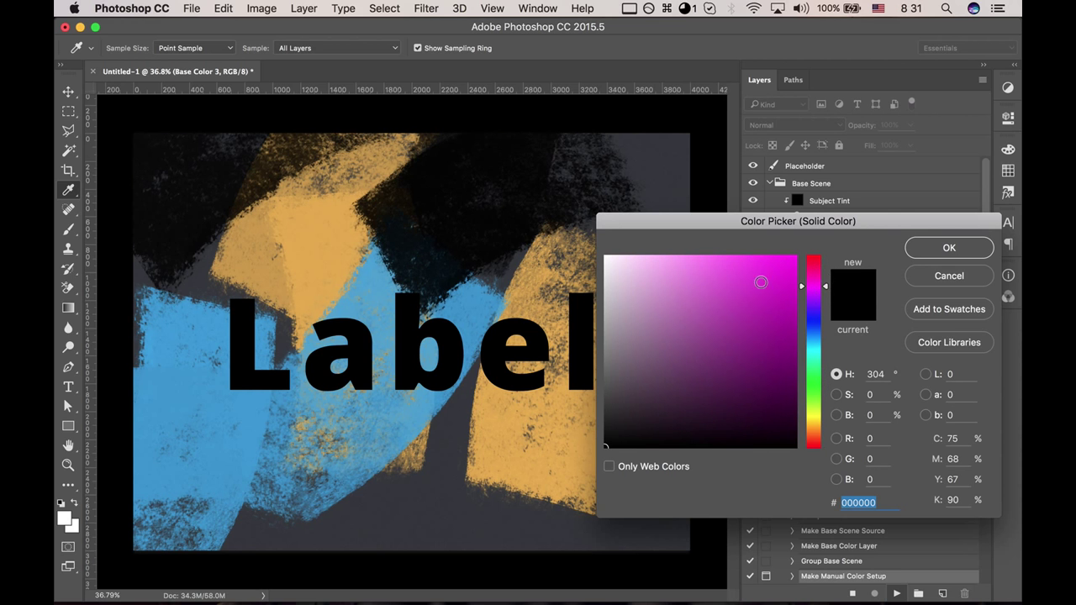
pyautogui.click(749, 283)
pyautogui.click(948, 247)
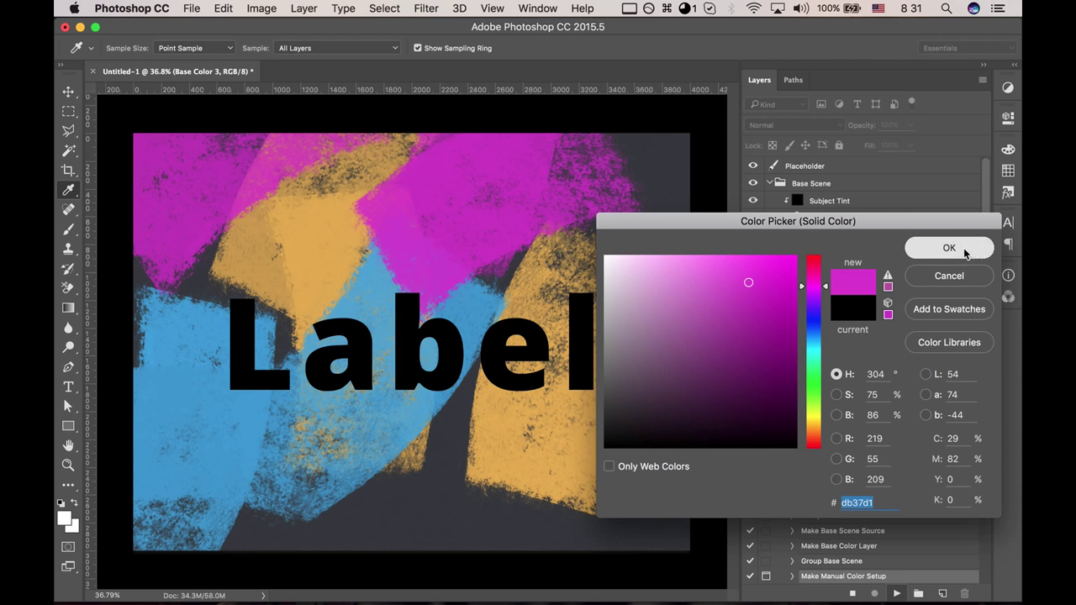
pyautogui.click(609, 261)
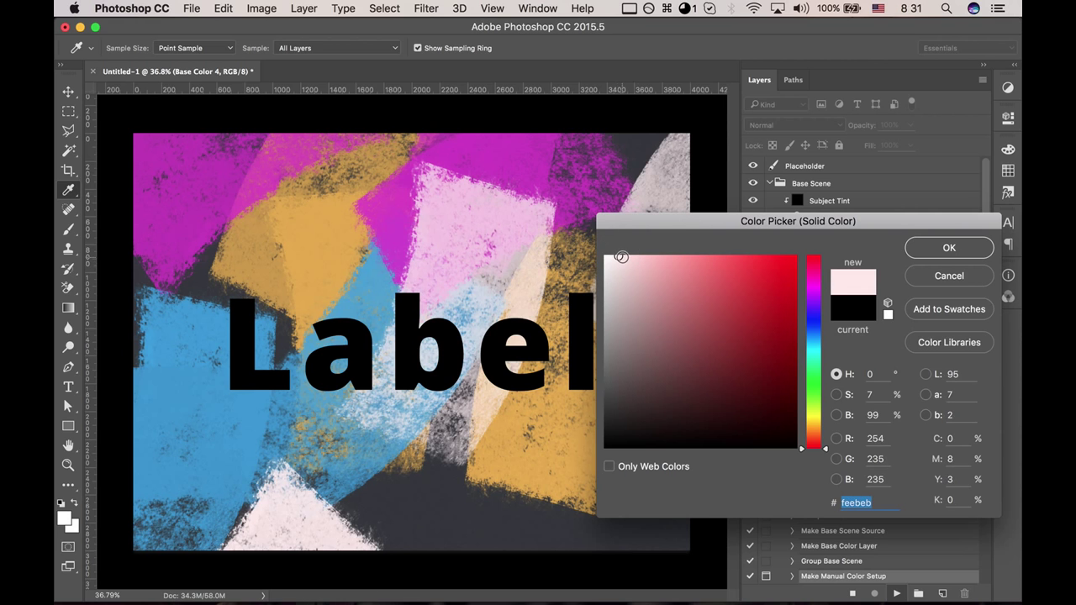
pyautogui.click(605, 251)
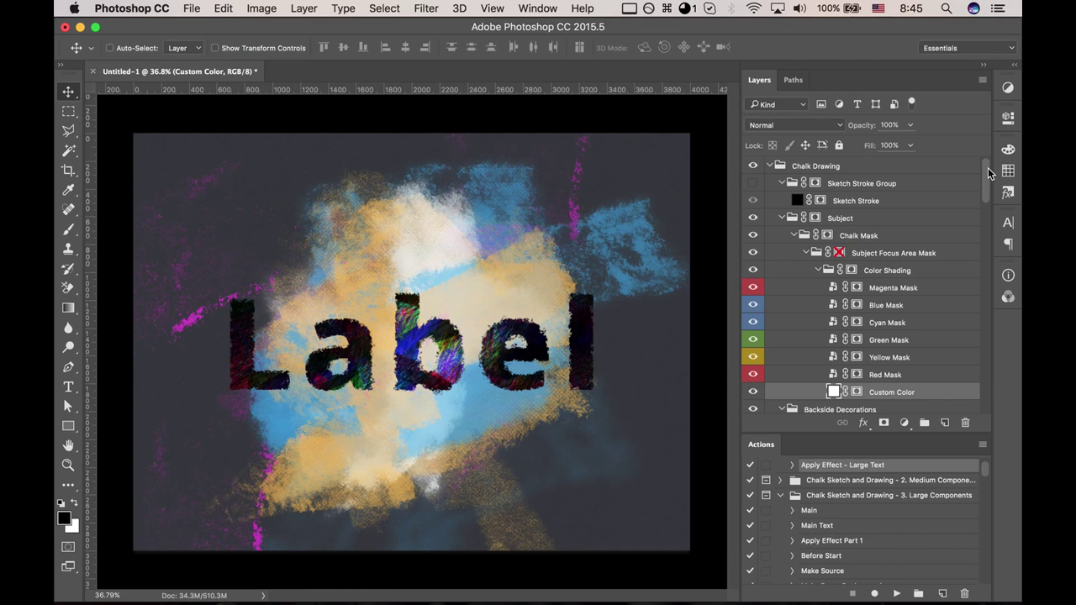
# - Hide the colour shading mask layers and the Bold, Normal and Threadbare Spots groups
pyautogui.moveTo(988, 172); pyautogui.dragTo(988, 181)
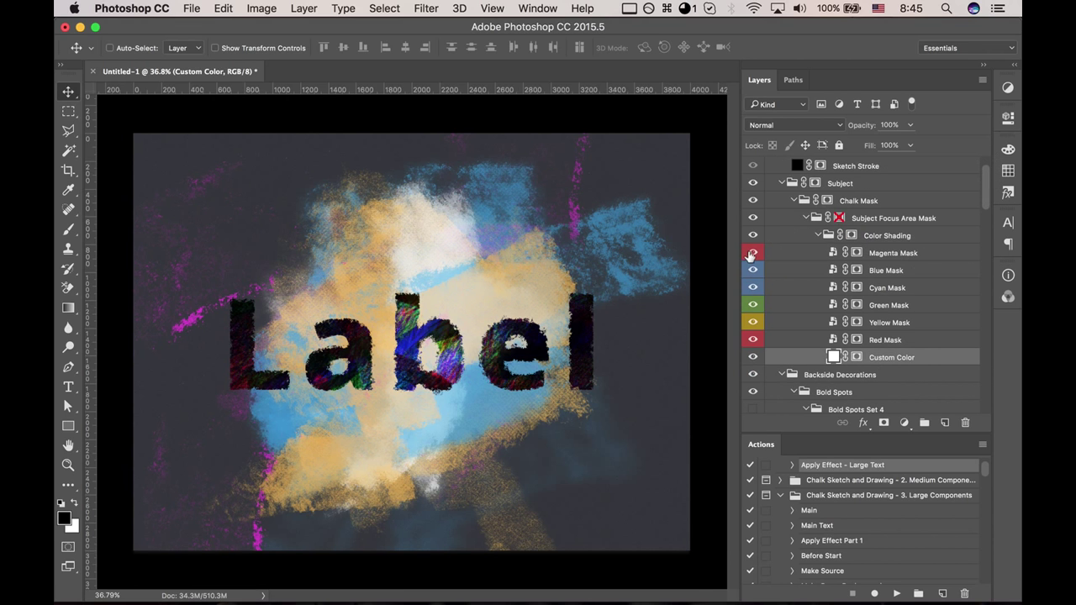
pyautogui.moveTo(752, 254); pyautogui.dragTo(752, 341)
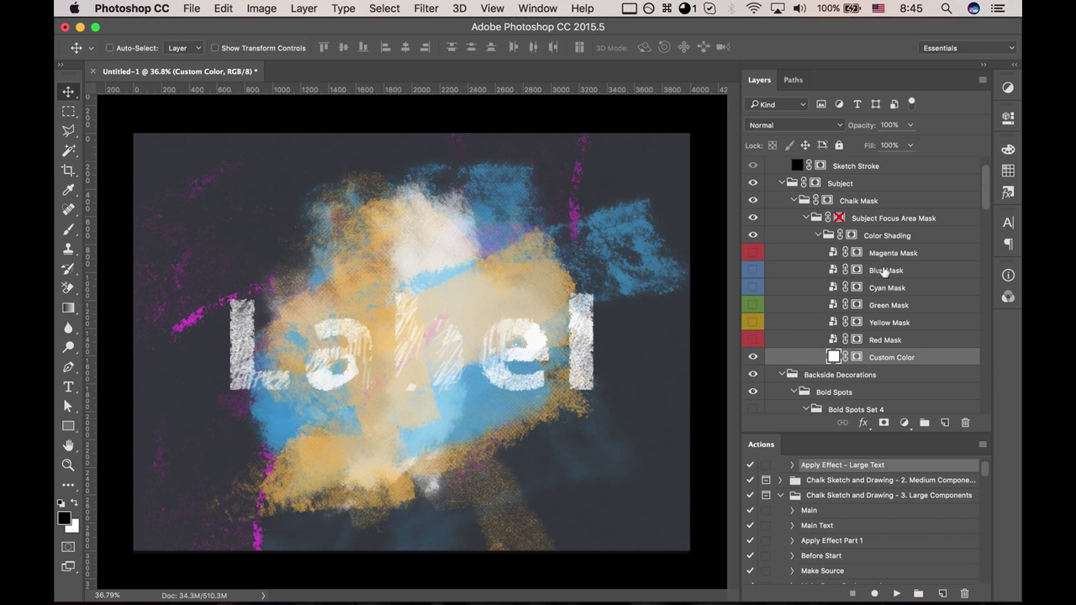
pyautogui.scroll(-2, 853, 277)
pyautogui.scroll(-3, 837, 286)
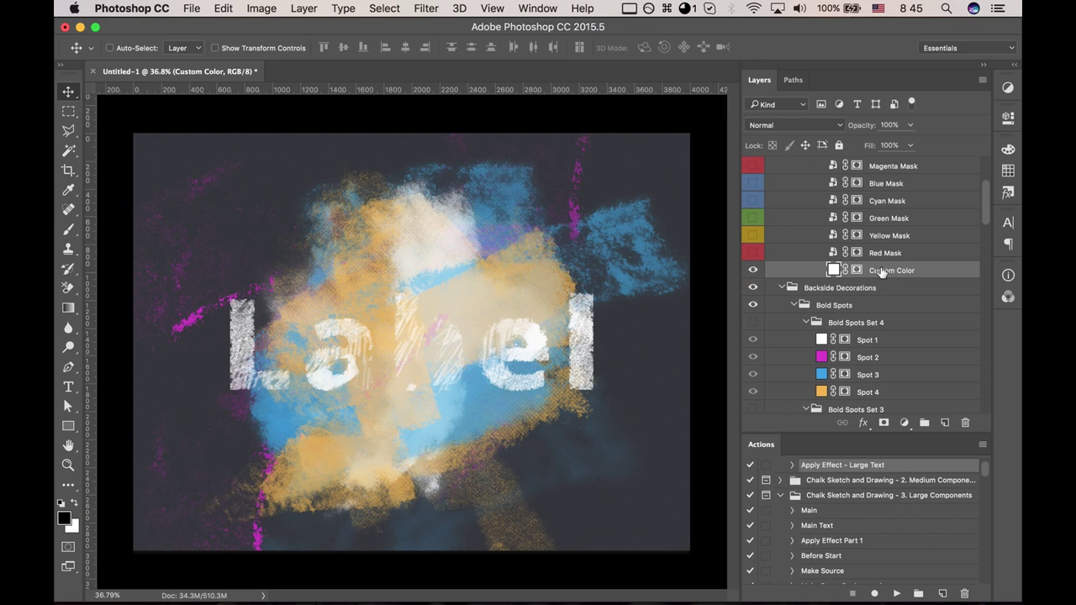
pyautogui.click(794, 305)
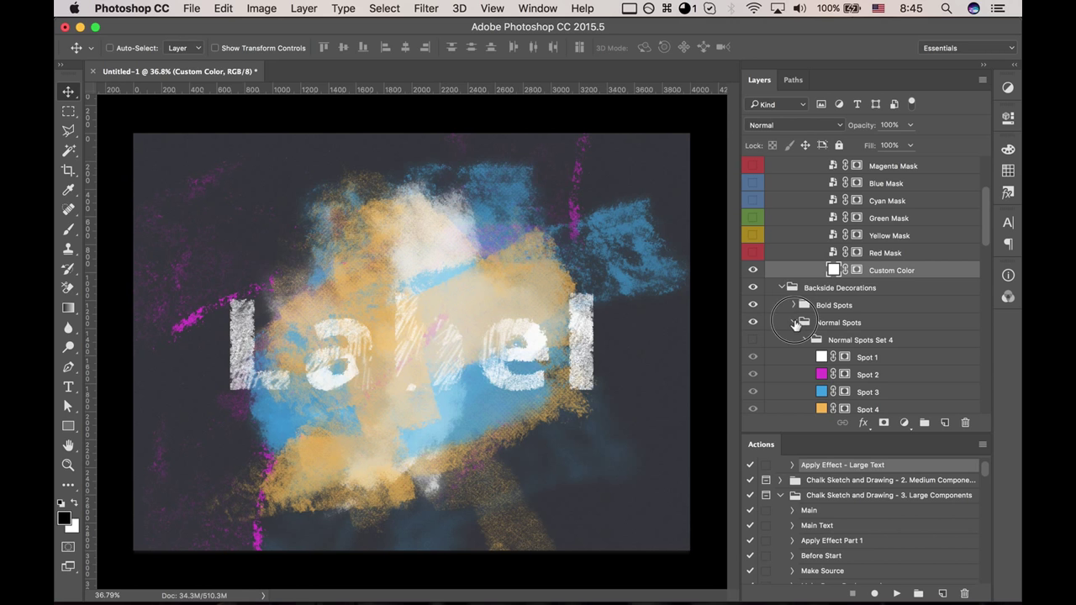
pyautogui.click(793, 340)
pyautogui.moveTo(753, 340); pyautogui.dragTo(753, 307)
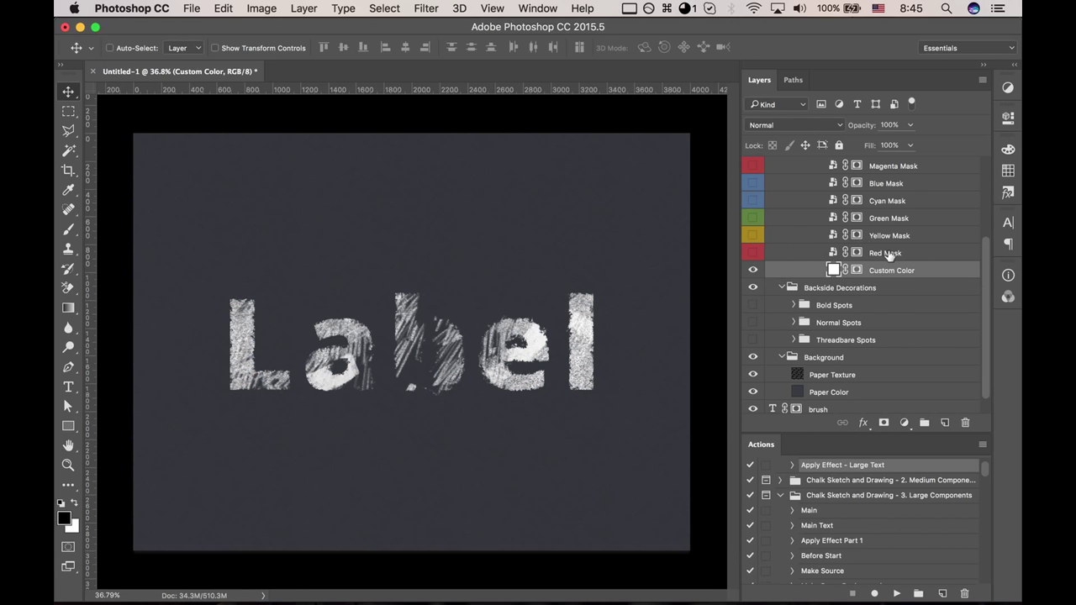
# - Preview the Custom Color layer mask on the canvas
pyautogui.scroll(2, 889, 260)
pyautogui.scroll(1, 893, 286)
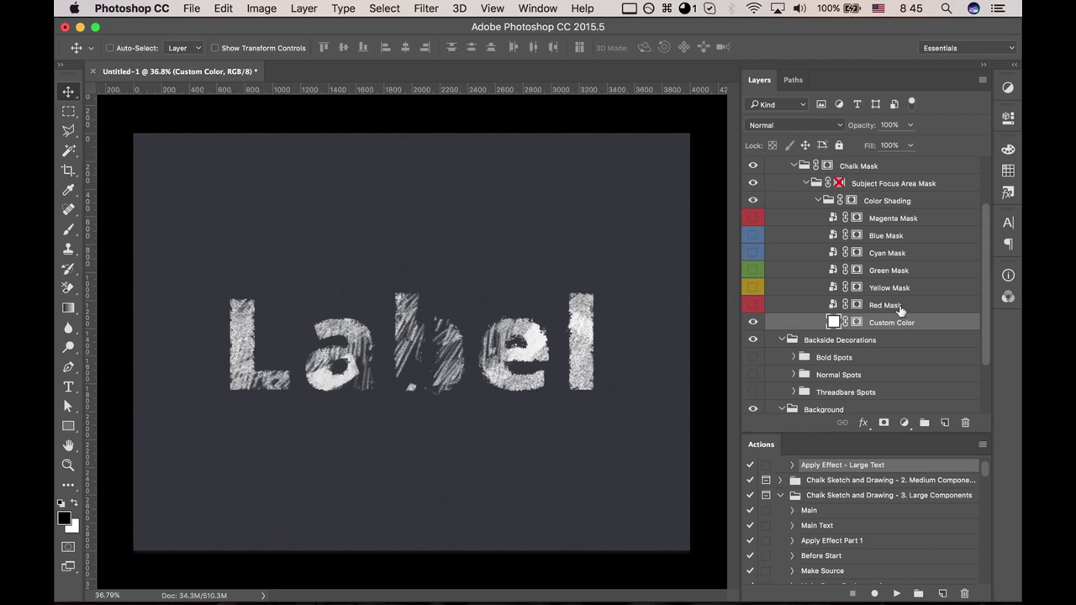
pyautogui.click(858, 323)
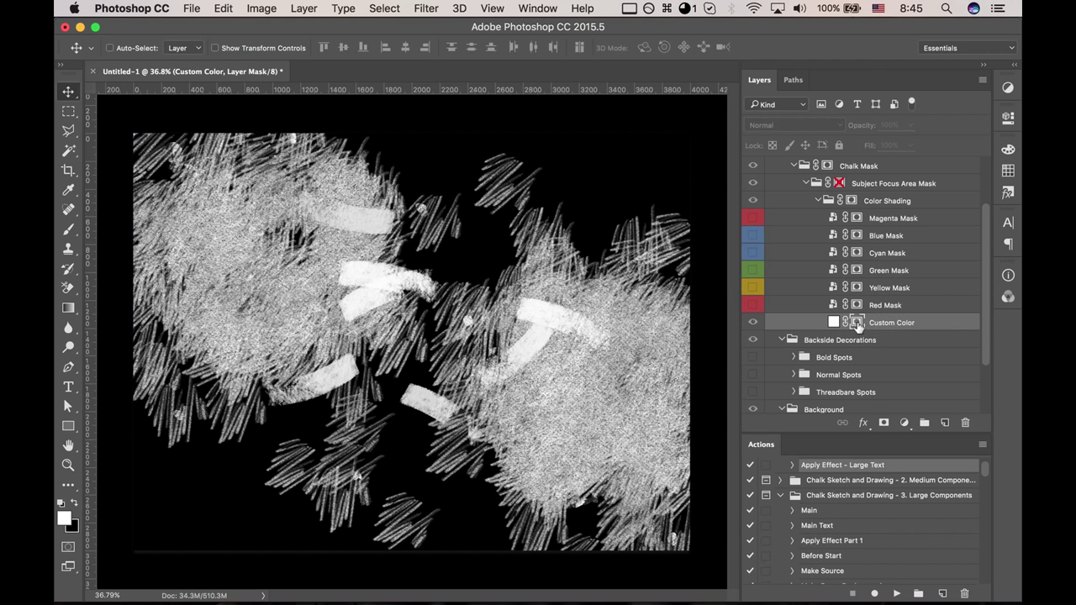
pyautogui.keyDown('alt'); pyautogui.click(857, 322); pyautogui.keyUp('alt')
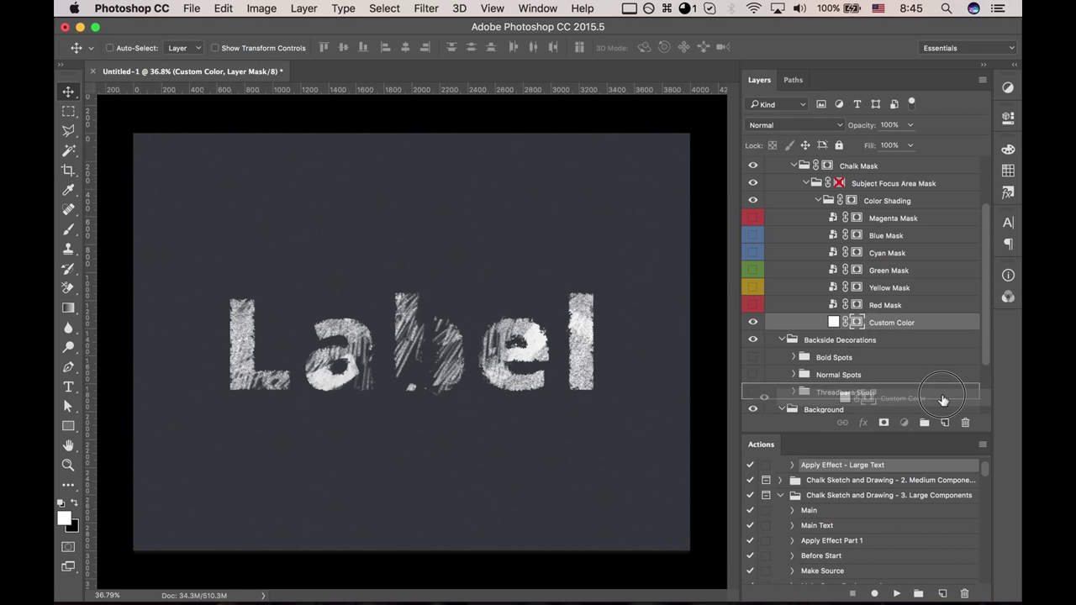
# - Duplicate Custom Color, preview the Red, Yellow, Green and Cyan masks, and delete Cyan Mask's mask
pyautogui.moveTo(888, 325); pyautogui.dragTo(945, 422)
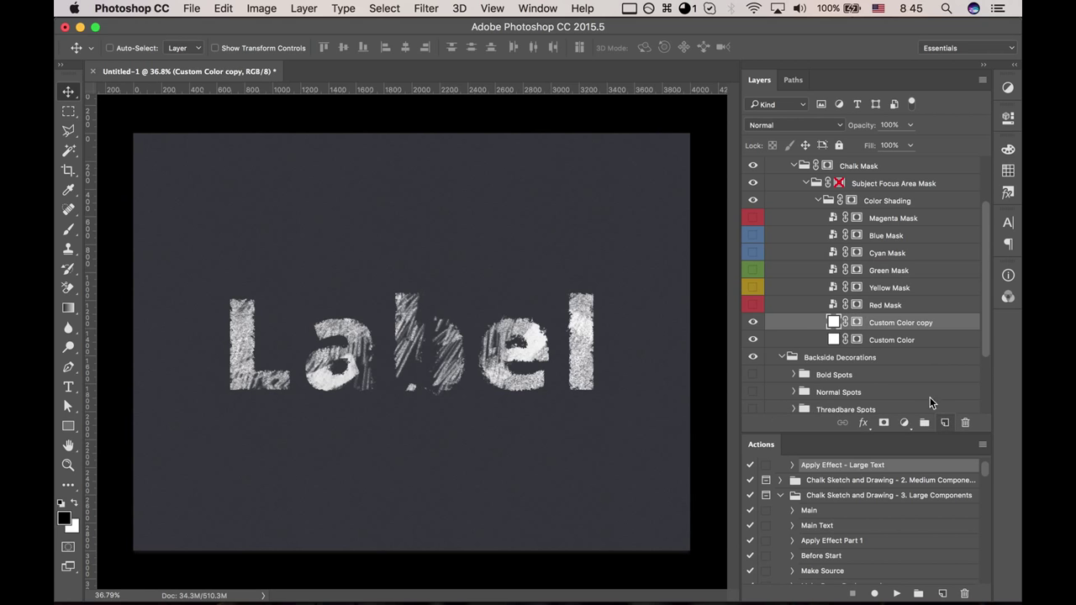
pyautogui.keyDown('alt'); pyautogui.click(856, 305); pyautogui.keyUp('alt')
pyautogui.keyDown('alt'); pyautogui.click(857, 288); pyautogui.keyUp('alt')
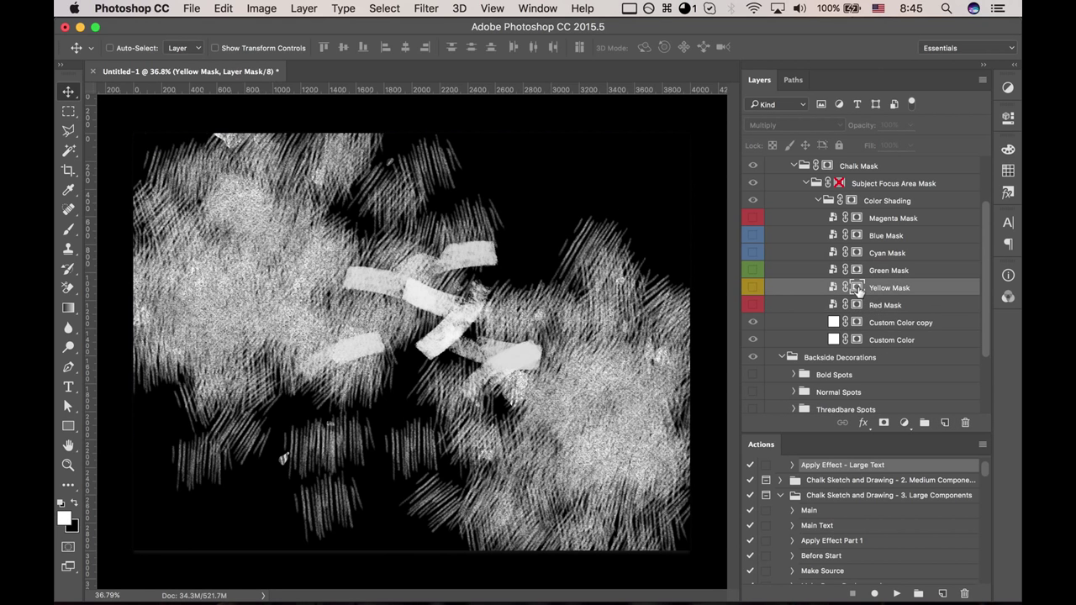
pyautogui.keyDown('alt'); pyautogui.click(857, 270); pyautogui.keyUp('alt')
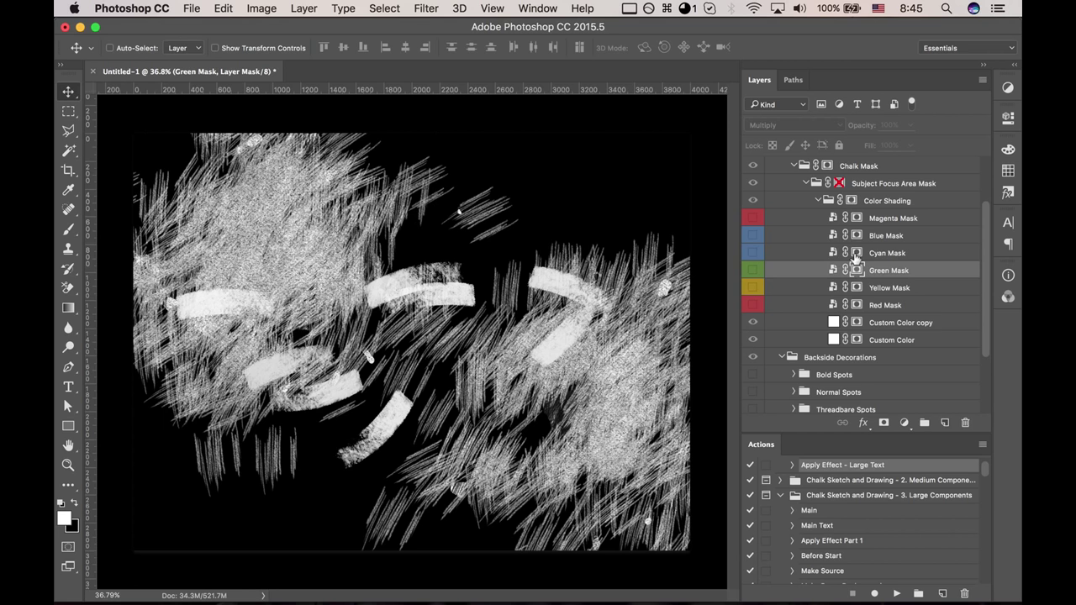
pyautogui.keyDown('alt'); pyautogui.click(857, 253); pyautogui.keyUp('alt')
pyautogui.keyDown('alt'); pyautogui.click(856, 254); pyautogui.keyUp('alt')
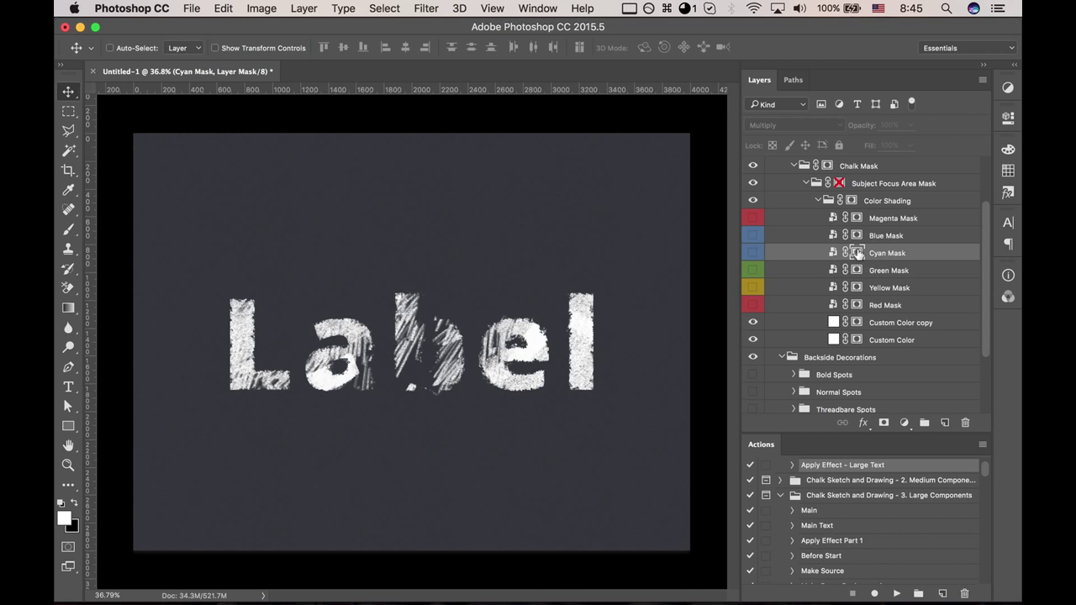
pyautogui.moveTo(856, 253); pyautogui.dragTo(859, 321)
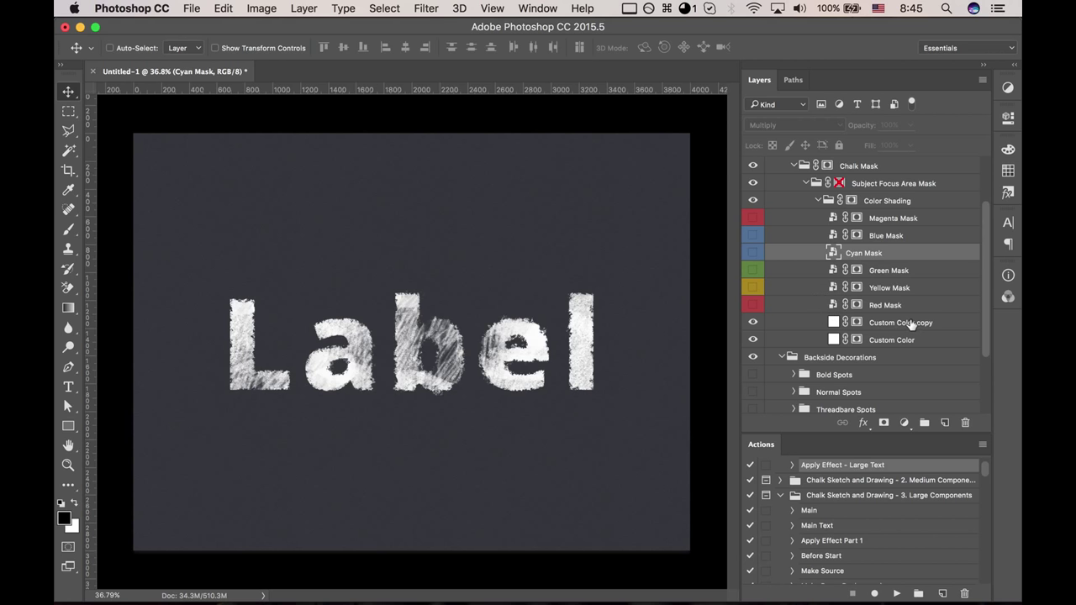
# - Shift the Custom Color copy texture about 428 px, then select the Custom Color layer
pyautogui.click(912, 324)
pyautogui.moveTo(589, 402)
pyautogui.mouseDown()
pyautogui.moveTo(589, 352)
pyautogui.moveTo(581, 516)
pyautogui.moveTo(594, 392)
pyautogui.moveTo(616, 353)
pyautogui.moveTo(616, 318)
pyautogui.moveTo(582, 350)
pyautogui.moveTo(447, 385)
pyautogui.moveTo(512, 422)
pyautogui.moveTo(520, 412)
pyautogui.mouseUp()
pyautogui.click(891, 339)
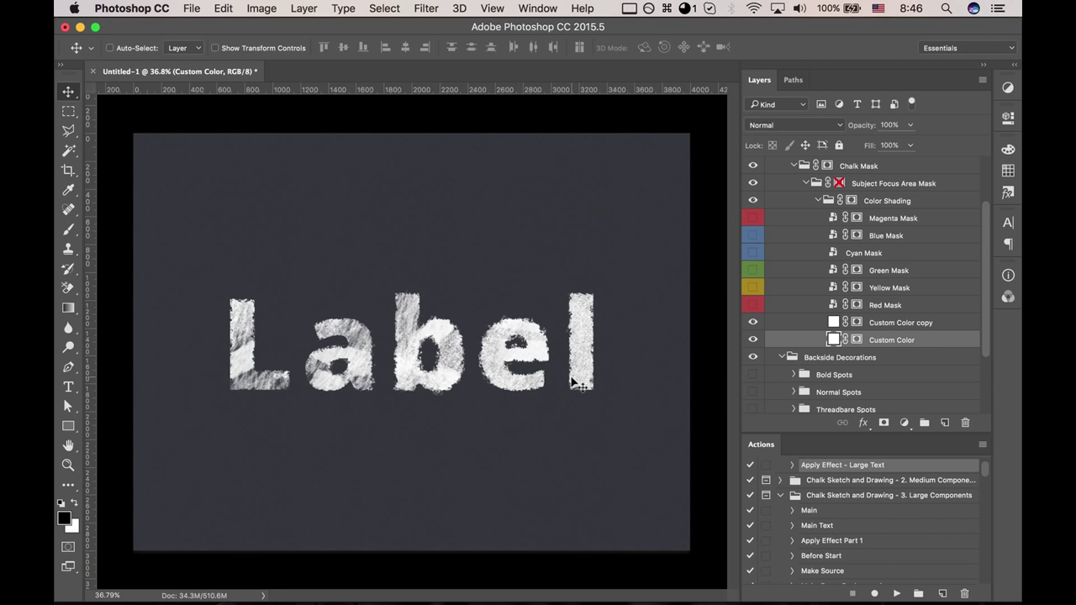
# - Toggle the Chalk Mask and Subject group masks off and on to compare the lettering
pyautogui.scroll(3, 952, 210)
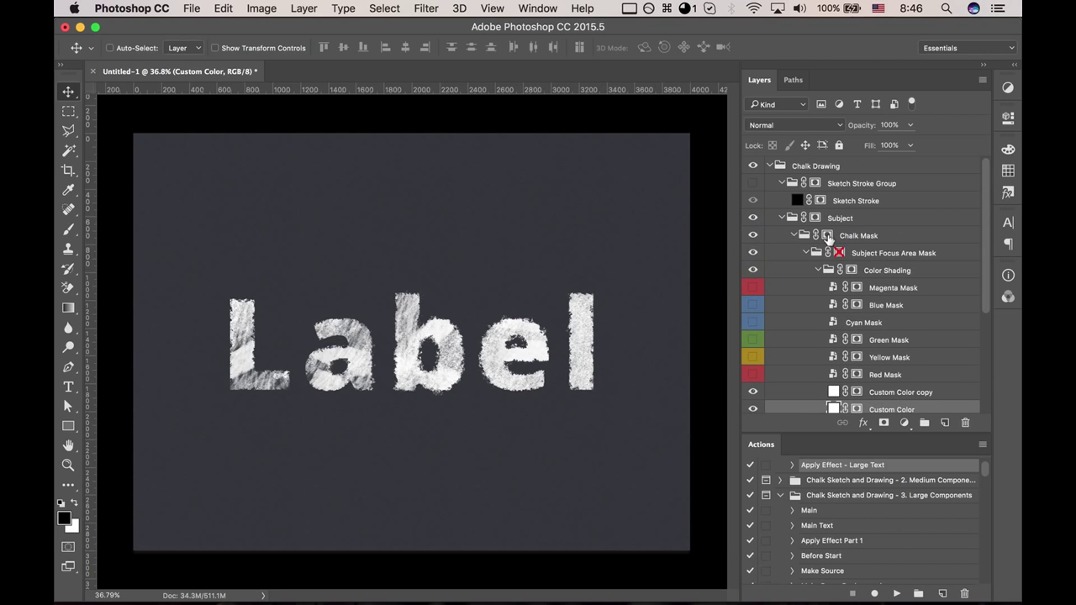
pyautogui.keyDown('shift'); pyautogui.click(827, 235); pyautogui.keyUp('shift')
pyautogui.keyDown('shift'); pyautogui.click(815, 218); pyautogui.keyUp('shift')
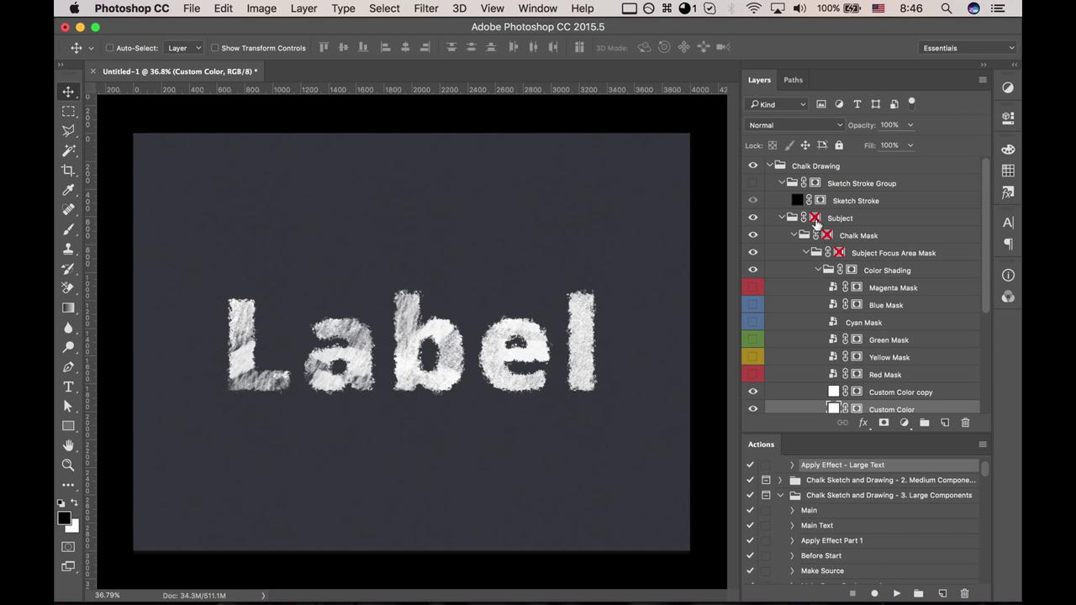
pyautogui.keyDown('shift'); pyautogui.click(840, 253); pyautogui.keyUp('shift')
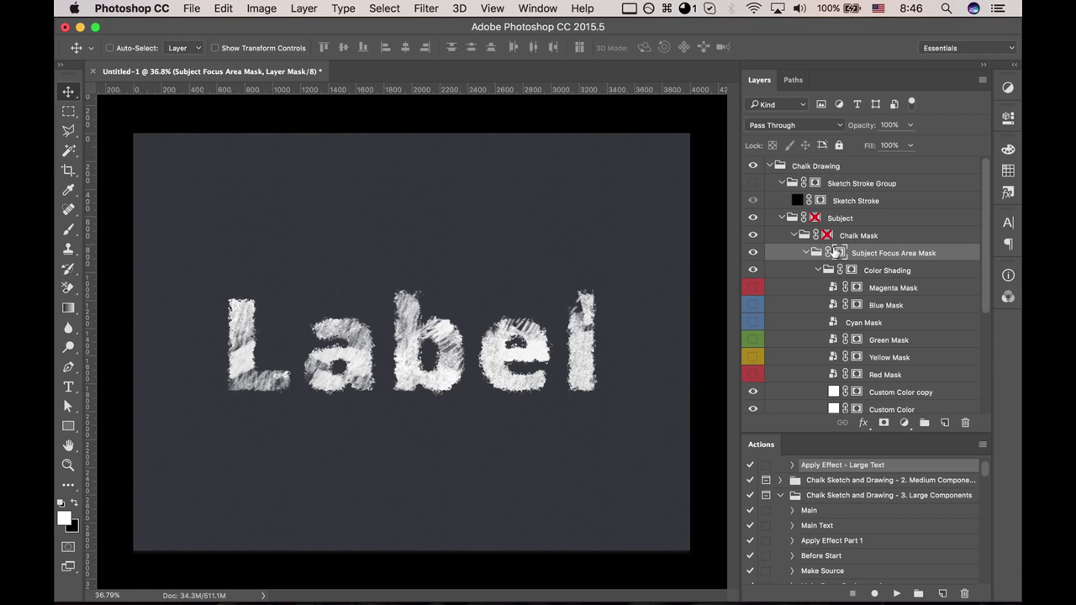
pyautogui.scroll(-3, 838, 244)
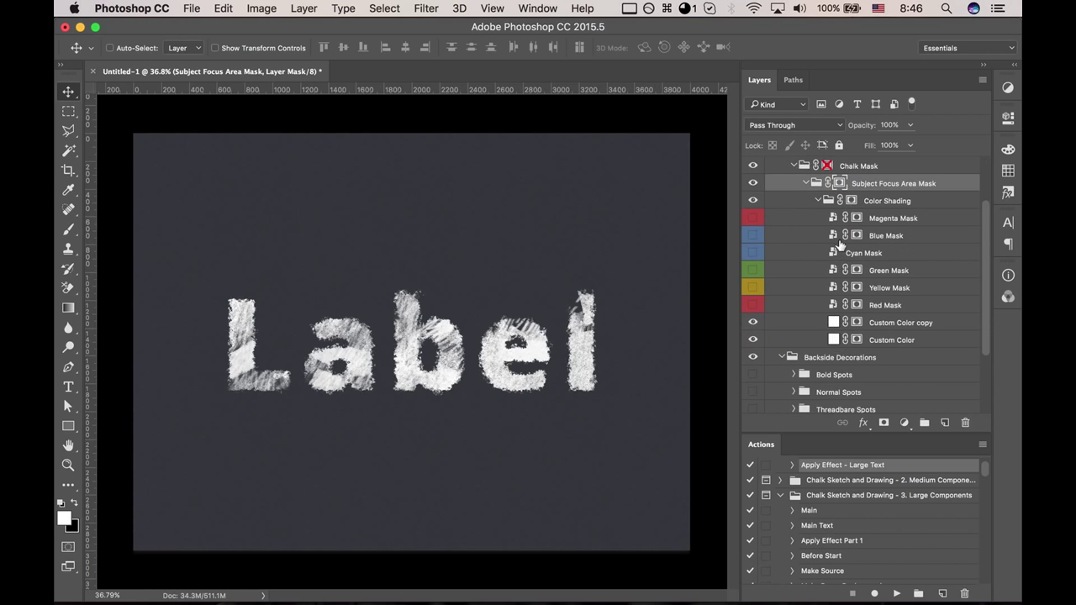
pyautogui.scroll(-1, 839, 244)
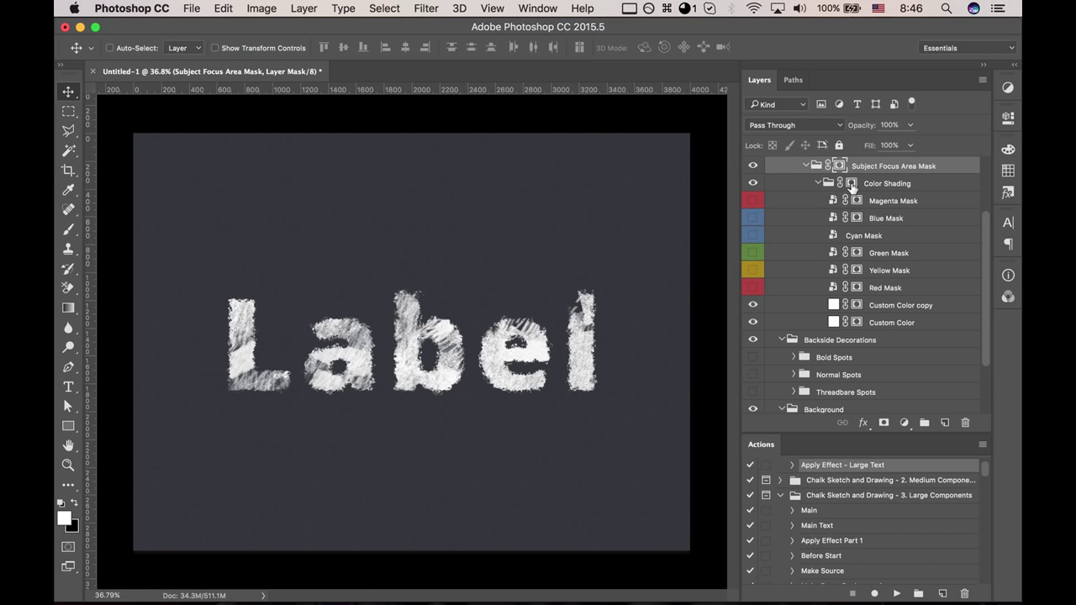
# - Disable the Color Shading mask, re-enable Subject and Chalk Mask masks, and inspect them
pyautogui.keyDown('shift'); pyautogui.click(852, 183); pyautogui.keyUp('shift')
pyautogui.scroll(4, 851, 186)
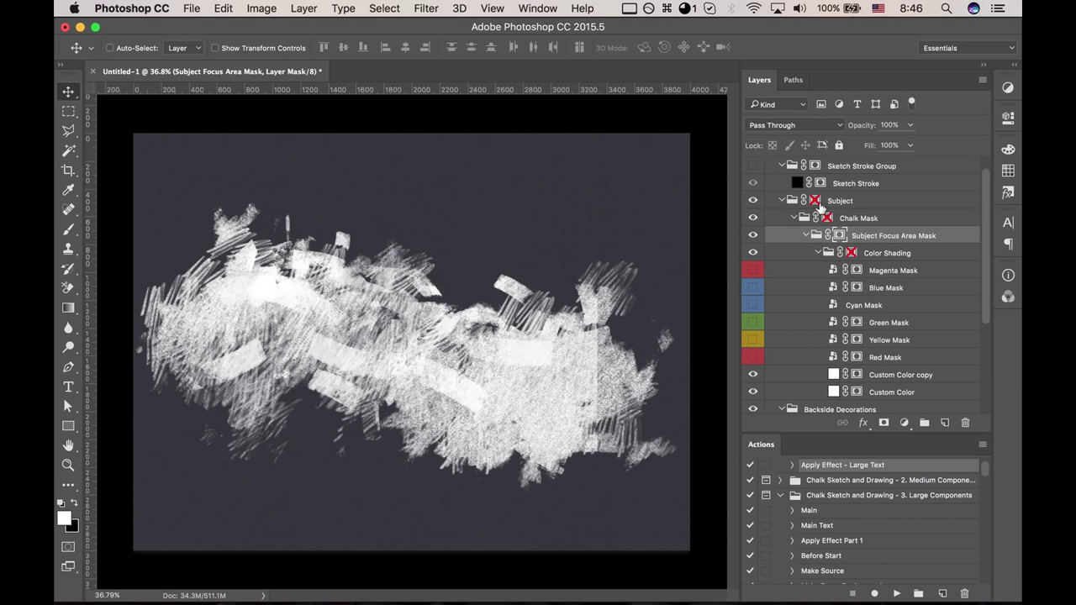
pyautogui.keyDown('shift'); pyautogui.click(814, 201); pyautogui.keyUp('shift')
pyautogui.keyDown('shift'); pyautogui.click(827, 218); pyautogui.keyUp('shift')
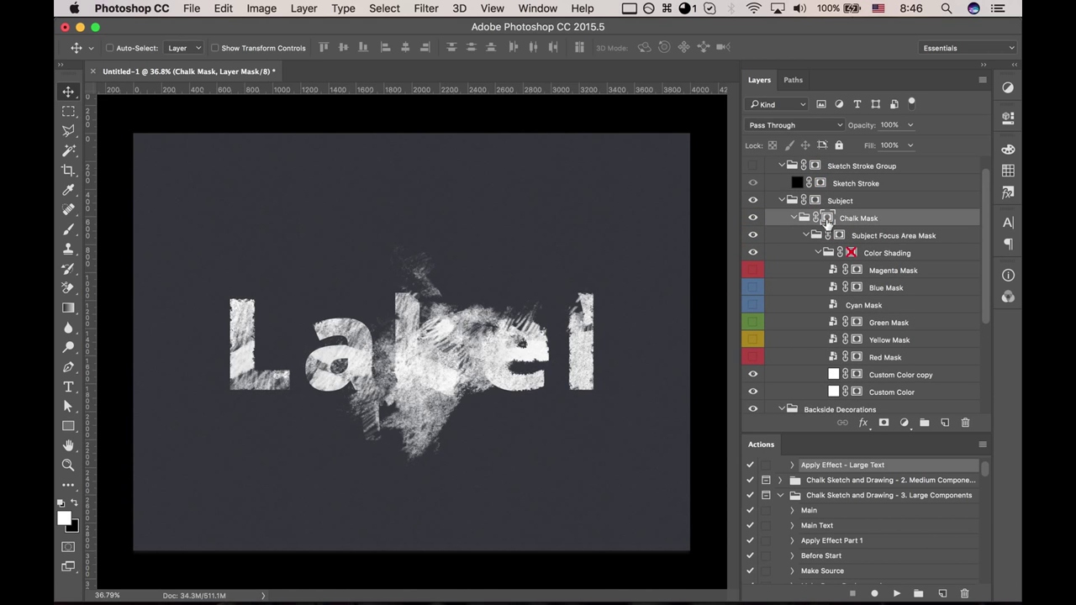
pyautogui.keyDown('alt'); pyautogui.click(828, 219); pyautogui.keyUp('alt')
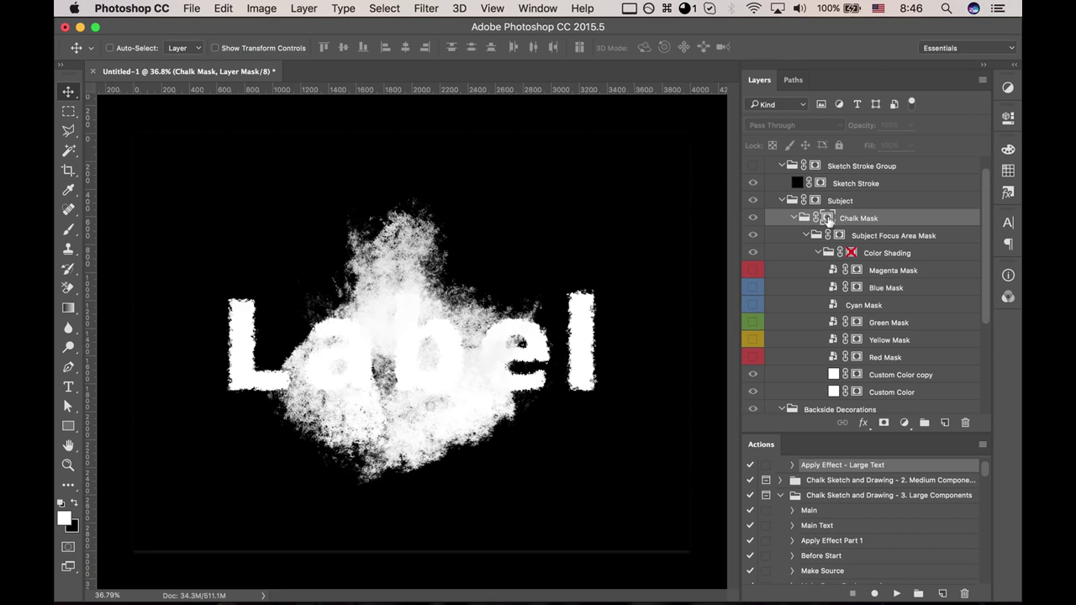
pyautogui.keyDown('alt'); pyautogui.click(815, 201); pyautogui.keyUp('alt')
pyautogui.keyDown('alt'); pyautogui.click(814, 201); pyautogui.keyUp('alt')
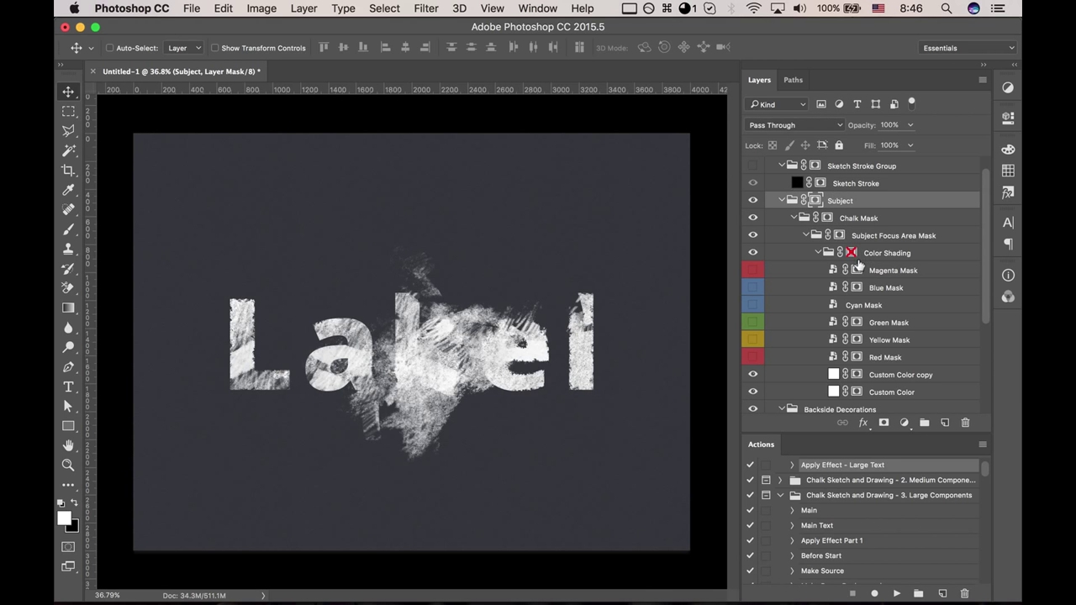
pyautogui.scroll(-1, 857, 266)
pyautogui.scroll(-1, 859, 257)
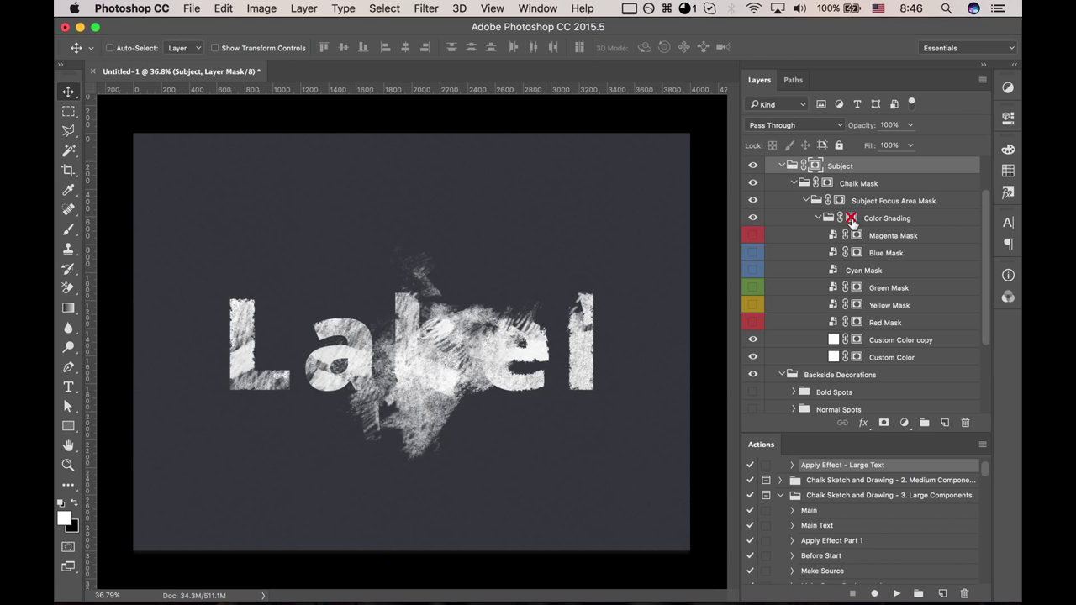
# - Re-enable the Color Shading mask, load it as a selection and invert it
pyautogui.keyDown('shift'); pyautogui.click(850, 218); pyautogui.keyUp('shift')
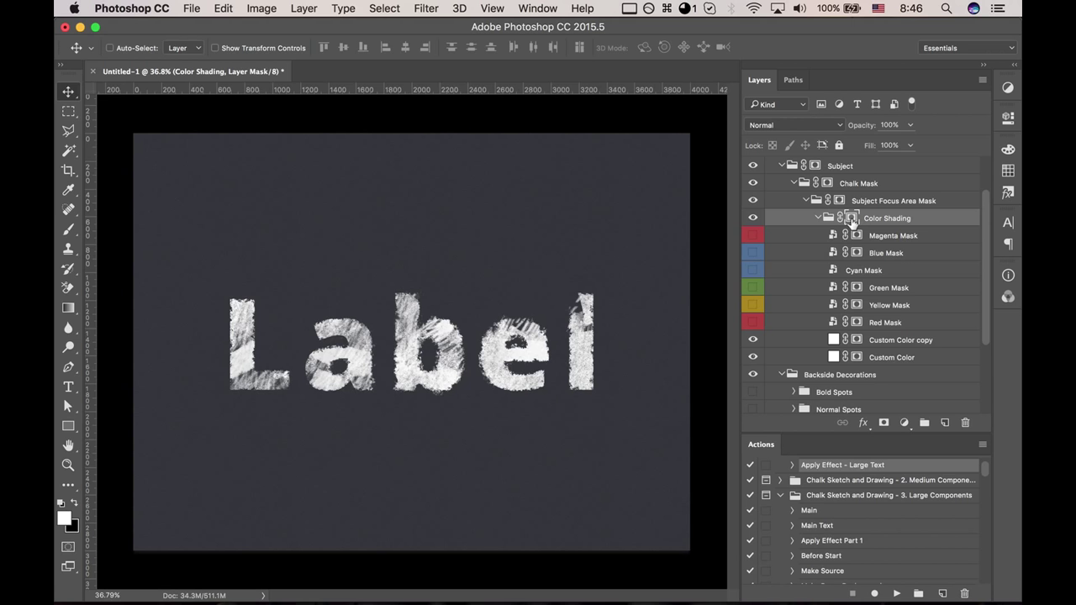
pyautogui.keyDown('ctrl'); pyautogui.click(851, 219); pyautogui.keyUp('ctrl')
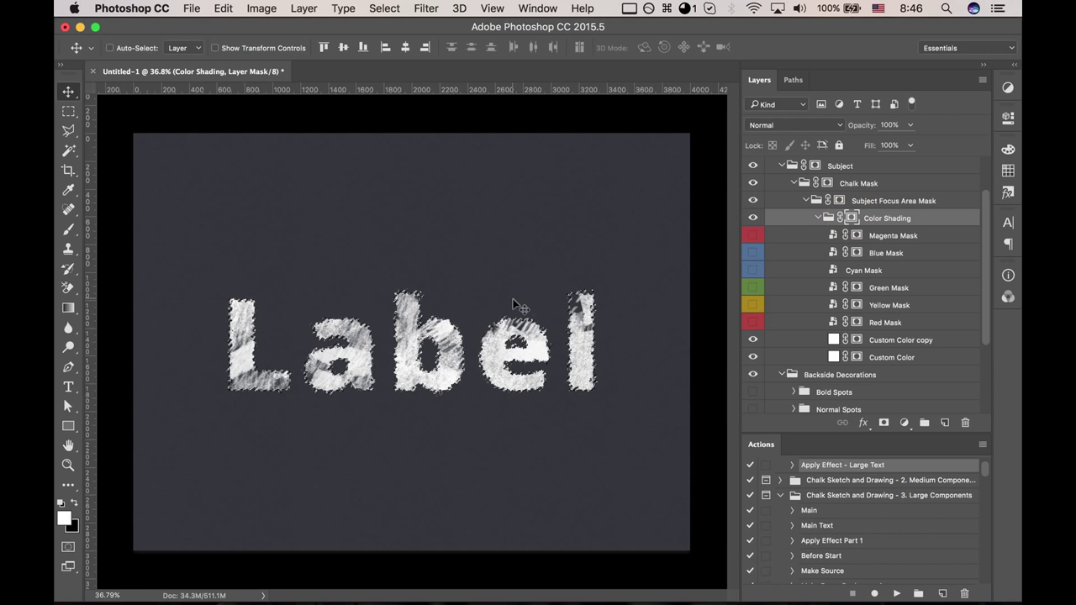
pyautogui.hotkey('ctrl', 'shift', 'i')
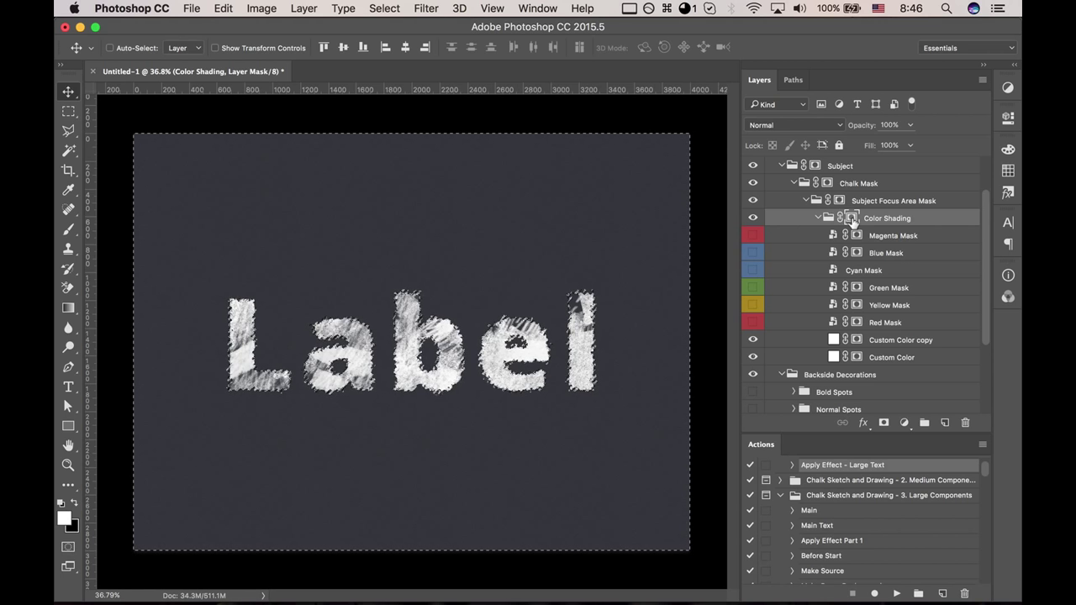
pyautogui.keyDown('alt'); pyautogui.click(851, 220); pyautogui.keyUp('alt')
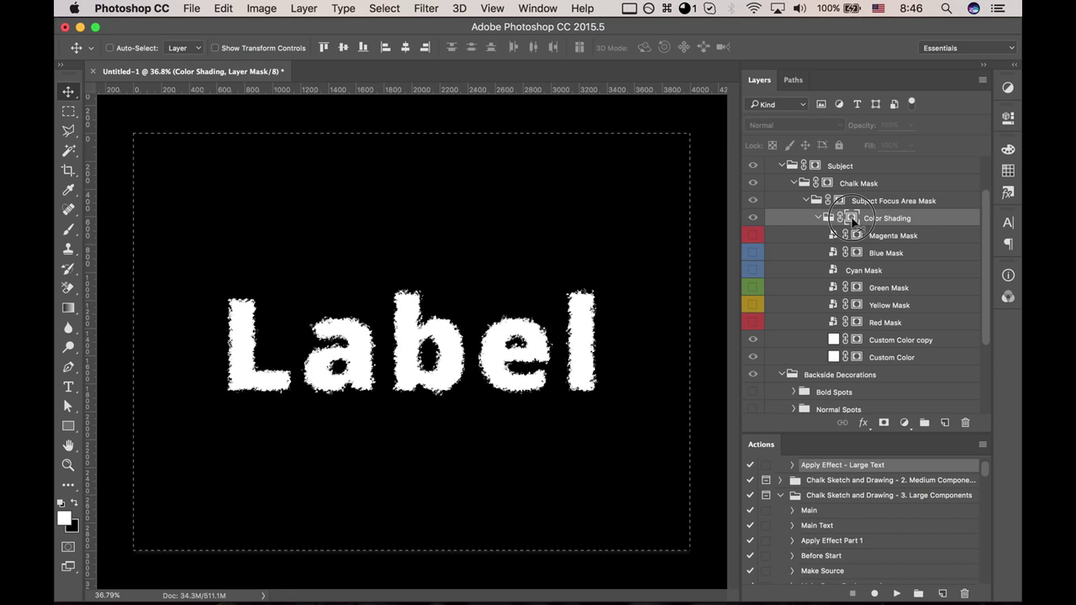
pyautogui.keyDown('alt'); pyautogui.click(852, 220); pyautogui.keyUp('alt')
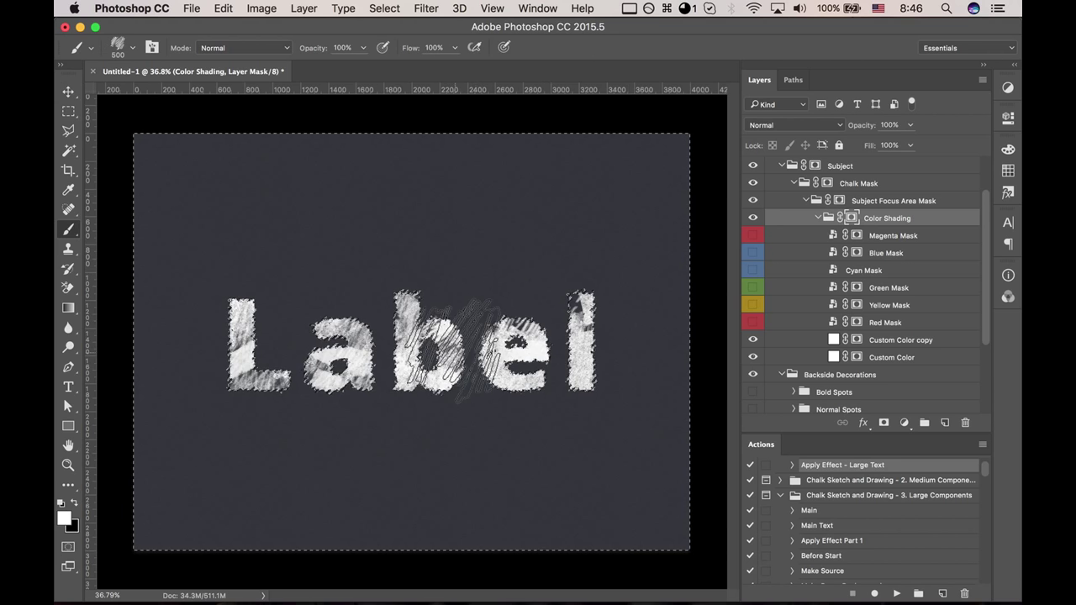
# - Choose a large chalk-smoke brush from the Brush preset picker
pyautogui.rightClick(456, 353)
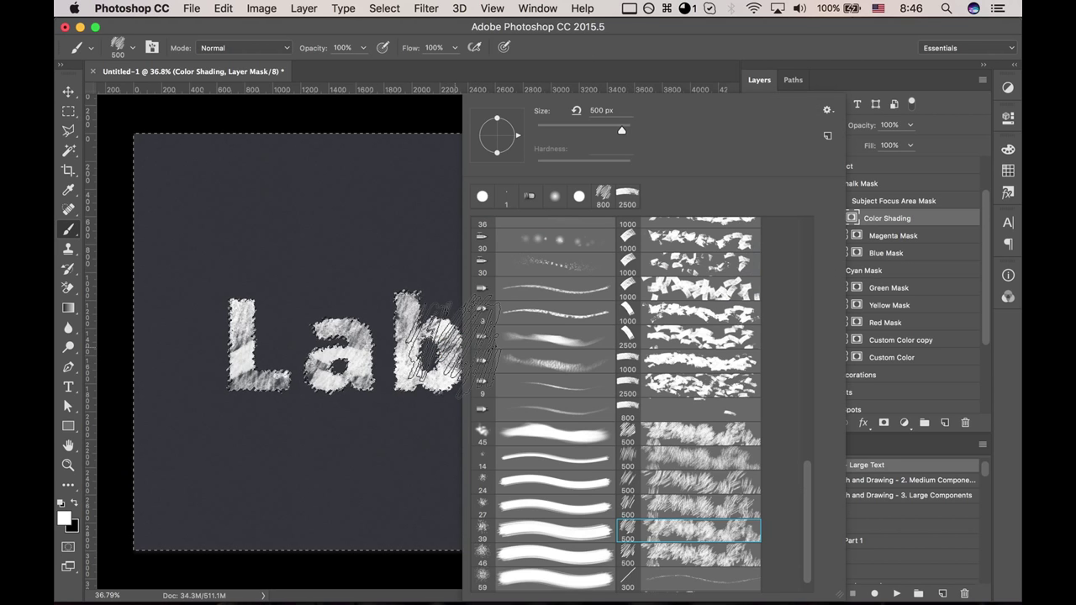
pyautogui.scroll(-1, 807, 490)
pyautogui.moveTo(807, 490); pyautogui.dragTo(803, 530)
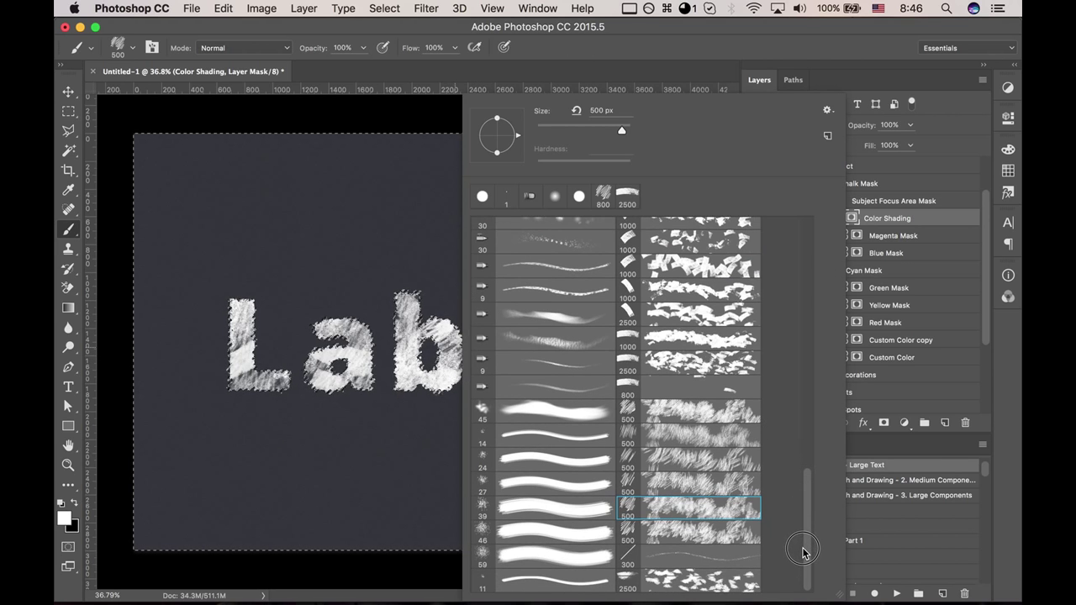
pyautogui.moveTo(826, 597); pyautogui.dragTo(838, 598)
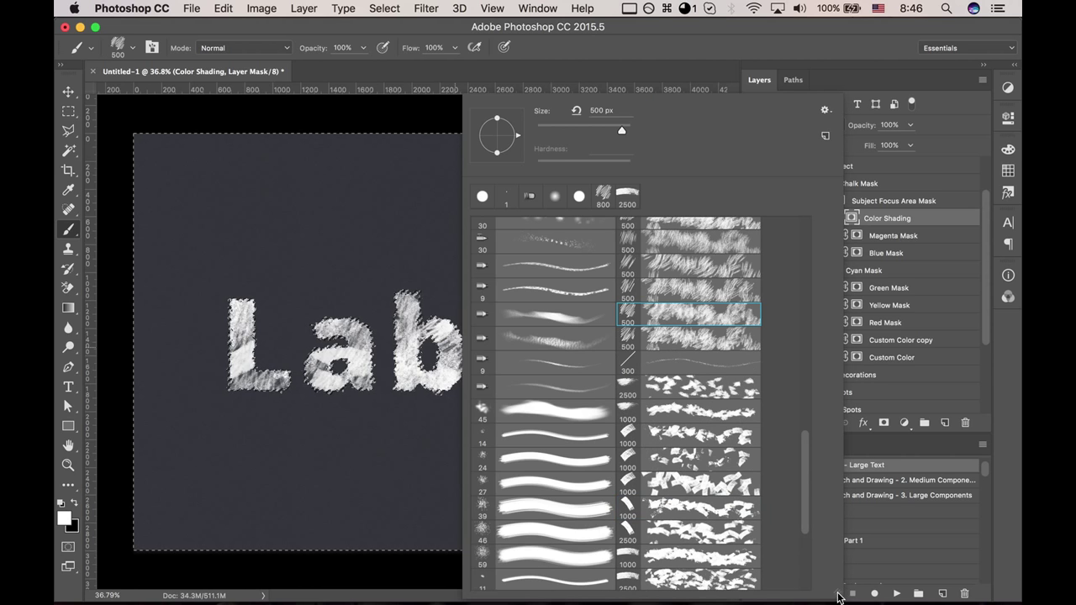
pyautogui.moveTo(803, 497); pyautogui.dragTo(802, 525)
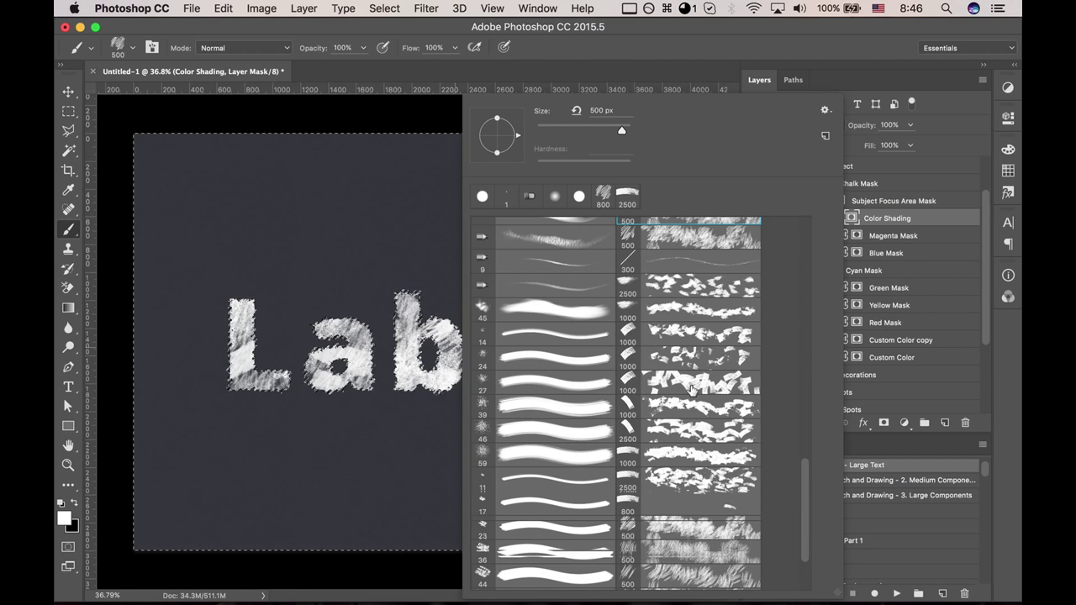
pyautogui.doubleClick(691, 381)
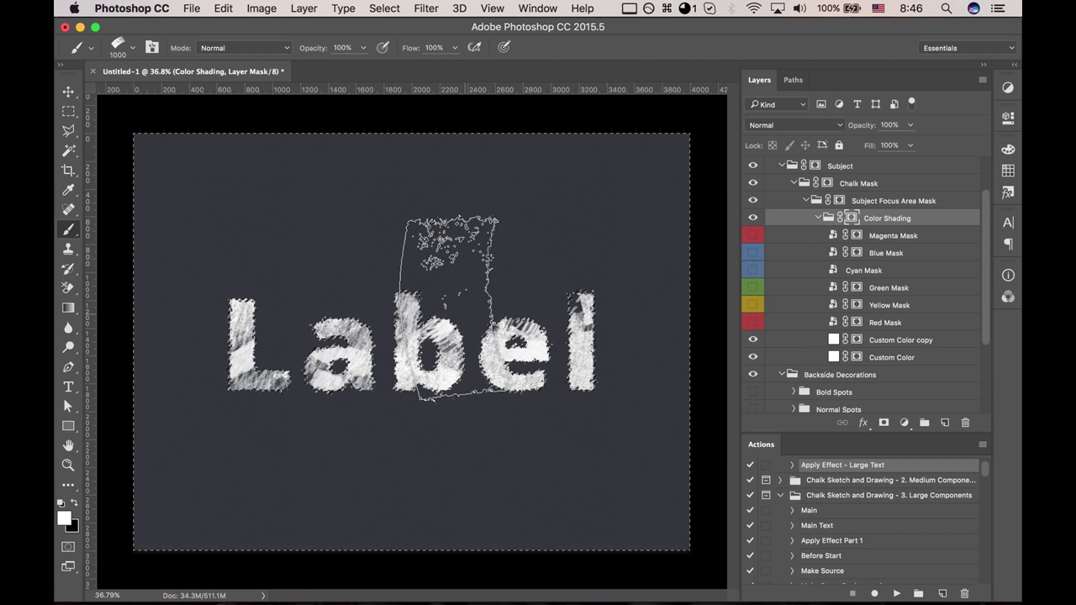
# - Paint chalk smoke into the Color Shading mask around Label's middle letters, then deselect
pyautogui.moveTo(458, 328)
pyautogui.mouseDown()
pyautogui.moveTo(343, 385)
pyautogui.moveTo(244, 357)
pyautogui.mouseUp()
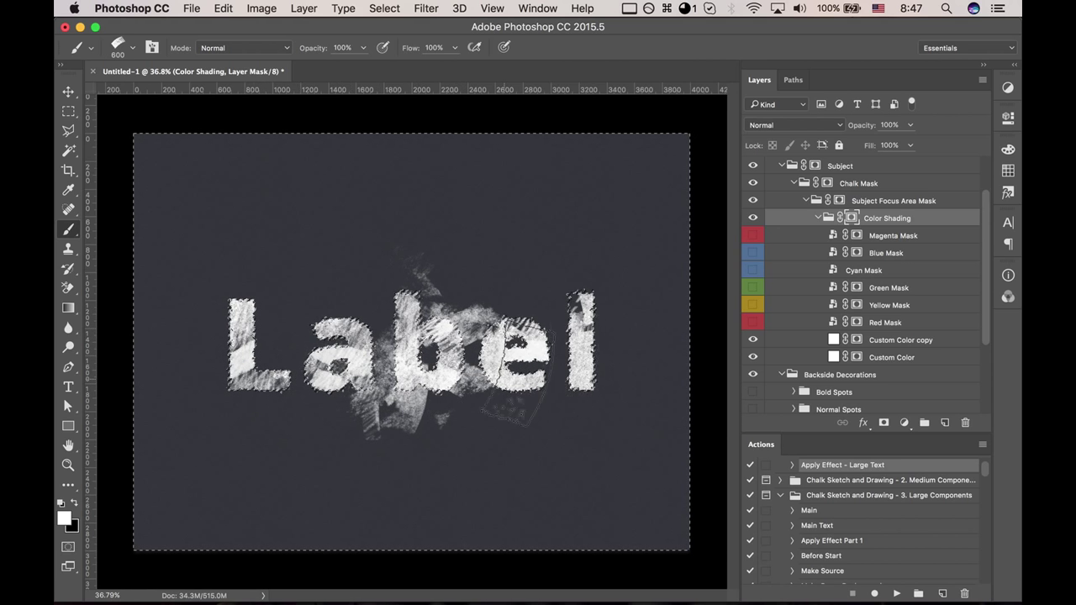
pyautogui.press('super+z')
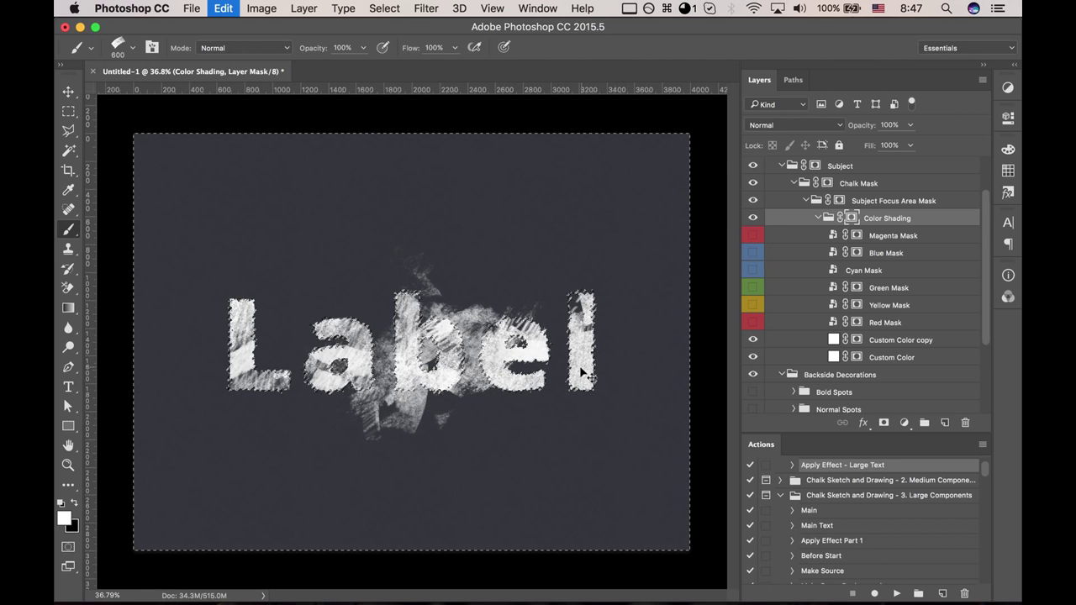
pyautogui.press('super+d')
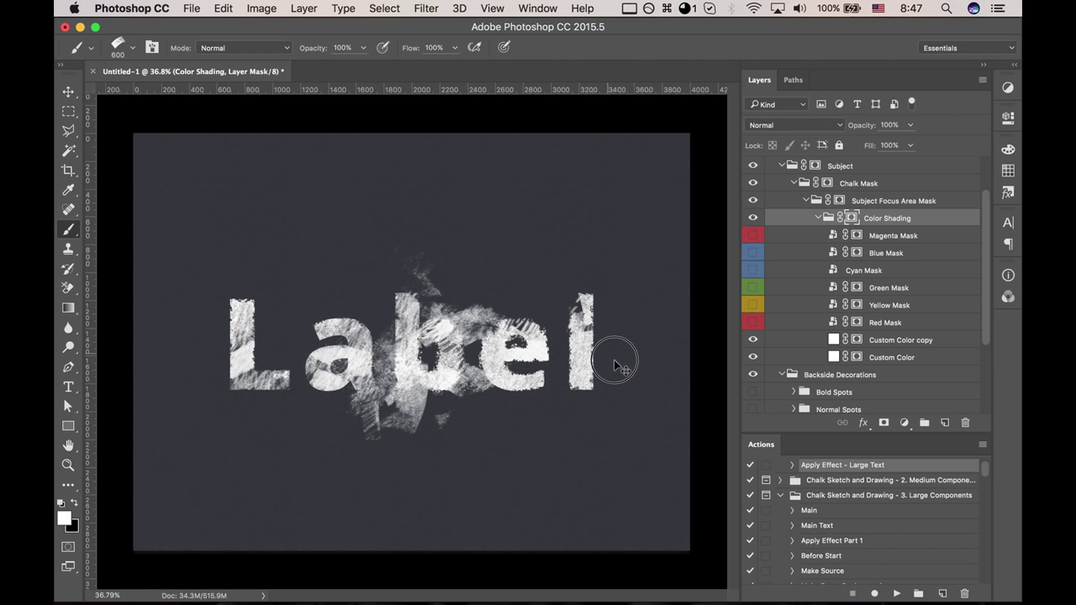
pyautogui.keyDown('alt'); pyautogui.click(827, 185); pyautogui.keyUp('alt')
pyautogui.keyDown('alt'); pyautogui.click(827, 185); pyautogui.keyUp('alt')
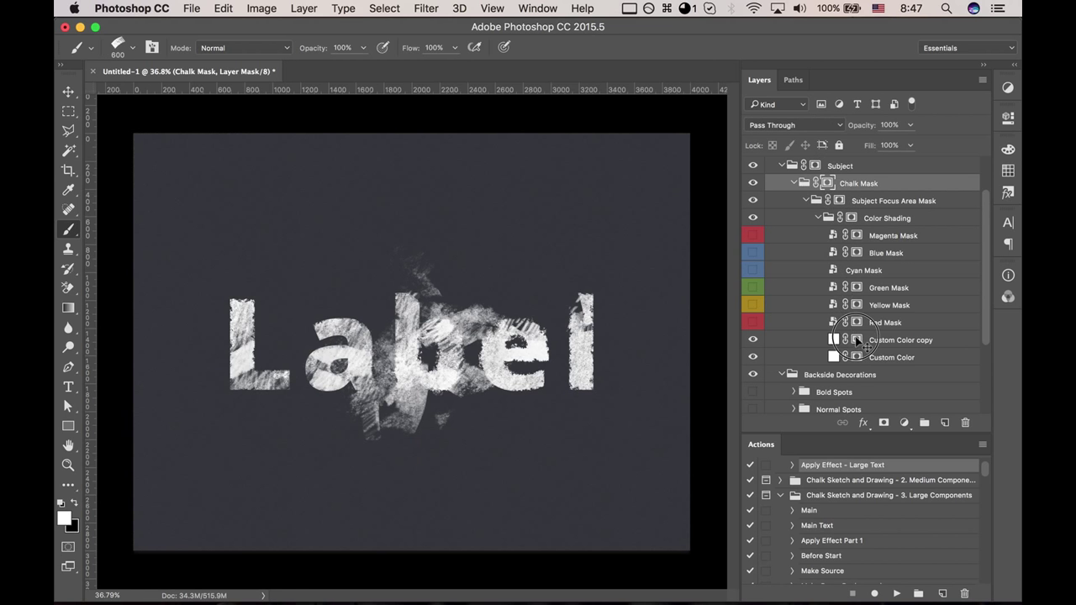
# - Paint extra chalk strokes into the Subject group's mask over Label's L, a and b
pyautogui.keyDown('alt'); pyautogui.click(857, 339); pyautogui.keyUp('alt')
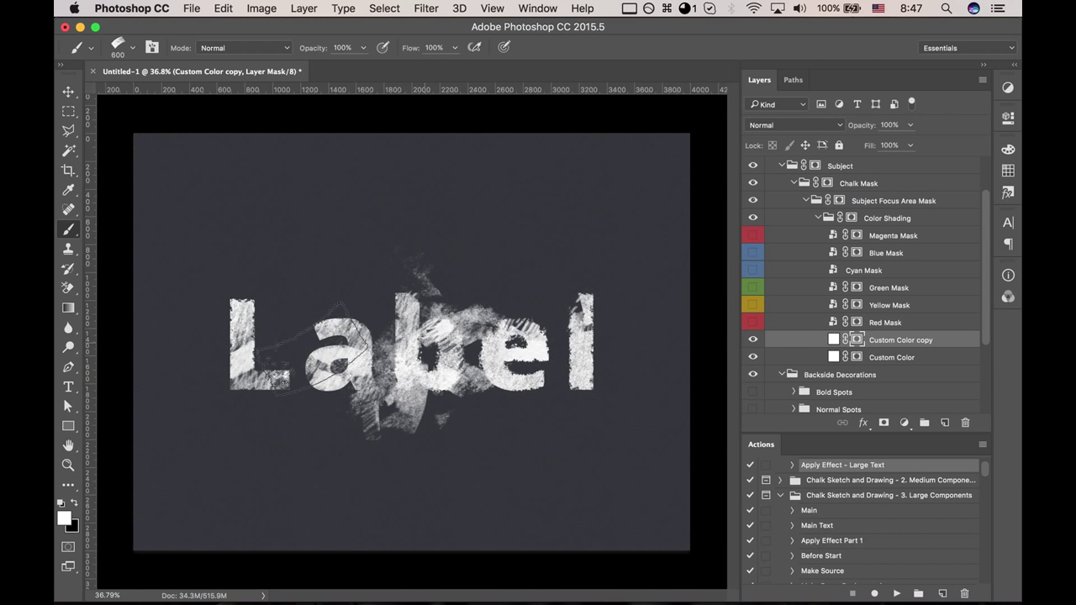
pyautogui.keyDown('alt'); pyautogui.click(852, 218); pyautogui.keyUp('alt')
pyautogui.keyDown('alt'); pyautogui.click(840, 201); pyautogui.keyUp('alt')
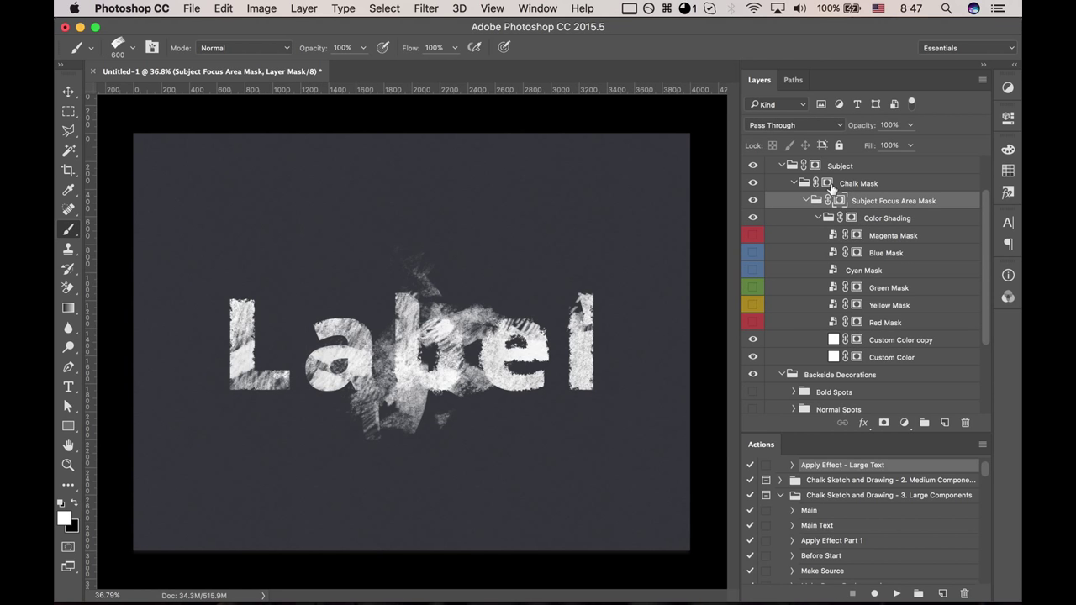
pyautogui.keyDown('alt'); pyautogui.click(828, 184); pyautogui.keyUp('alt')
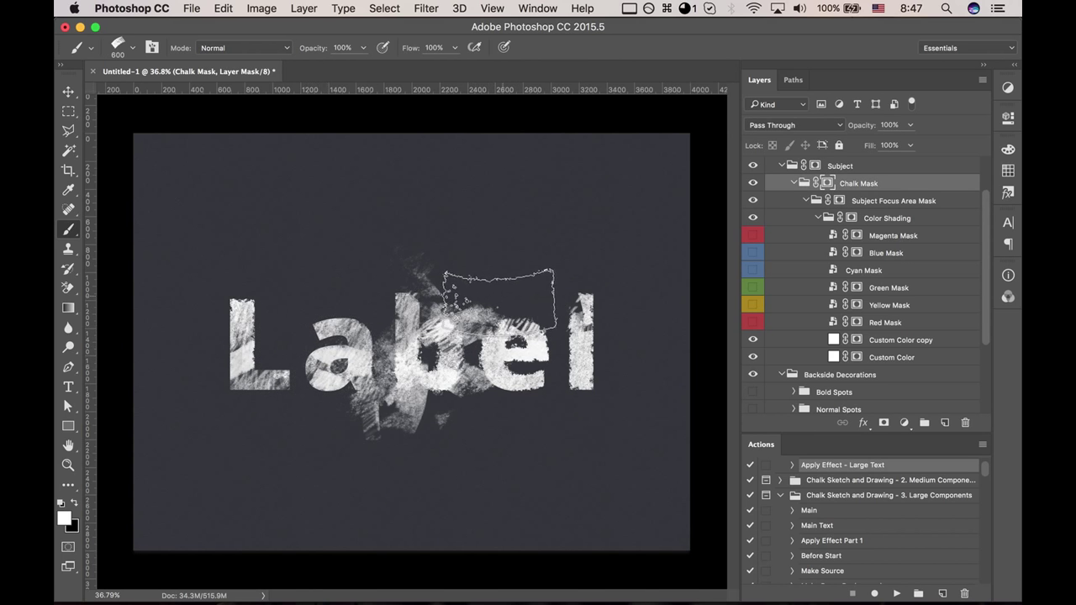
pyautogui.click(815, 165)
pyautogui.moveTo(384, 338)
pyautogui.mouseDown()
pyautogui.moveTo(265, 436)
pyautogui.moveTo(281, 467)
pyautogui.mouseUp()
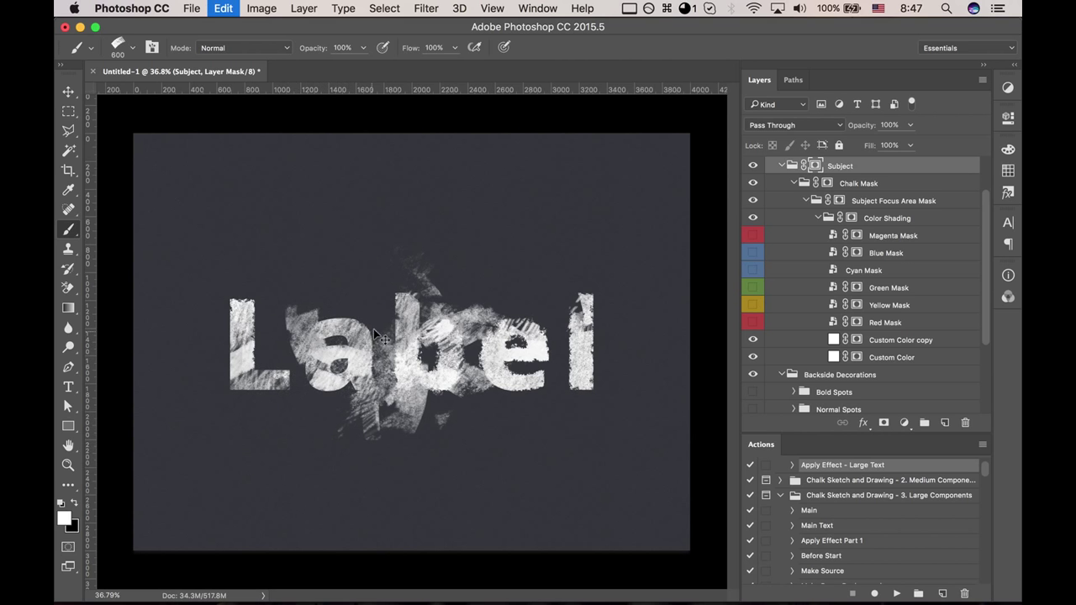
pyautogui.moveTo(387, 336); pyautogui.dragTo(370, 433)
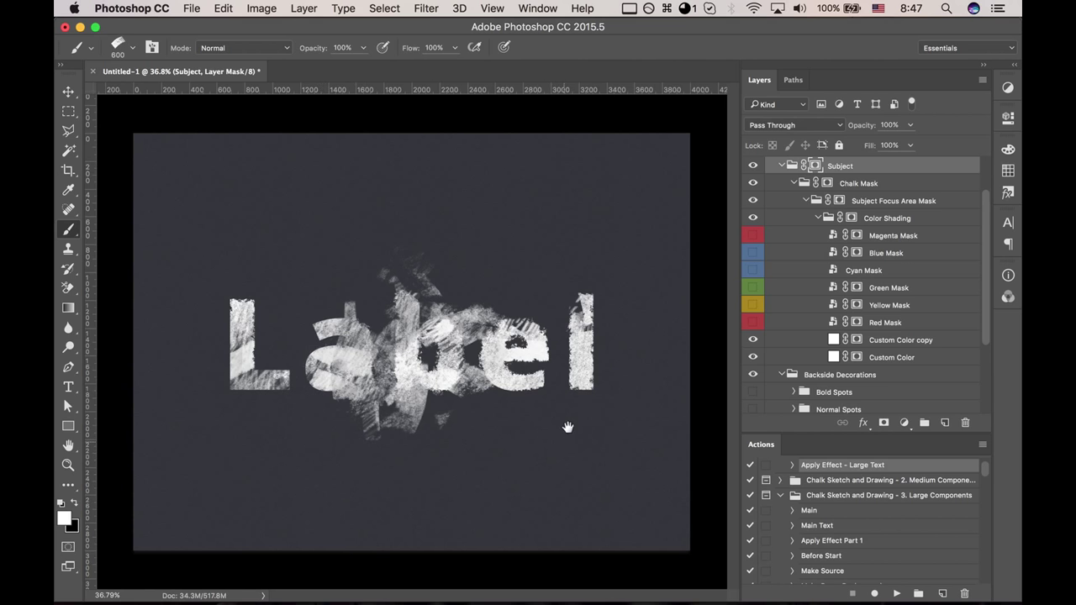
# - Expand the Bold Spots group and hide Bold Spots Set 1
pyautogui.press('v')
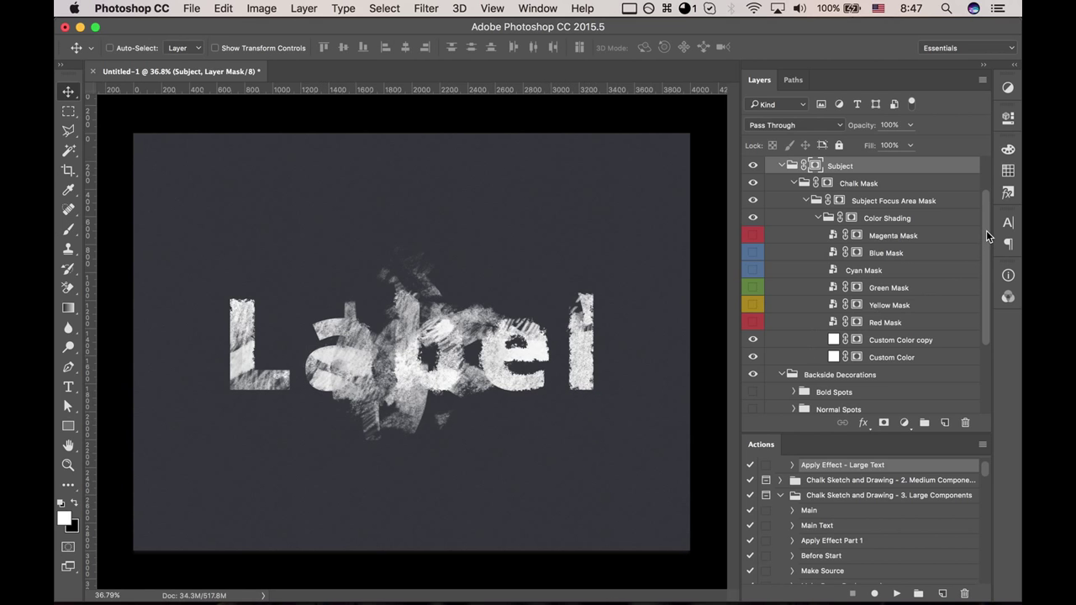
pyautogui.moveTo(988, 237); pyautogui.dragTo(973, 318)
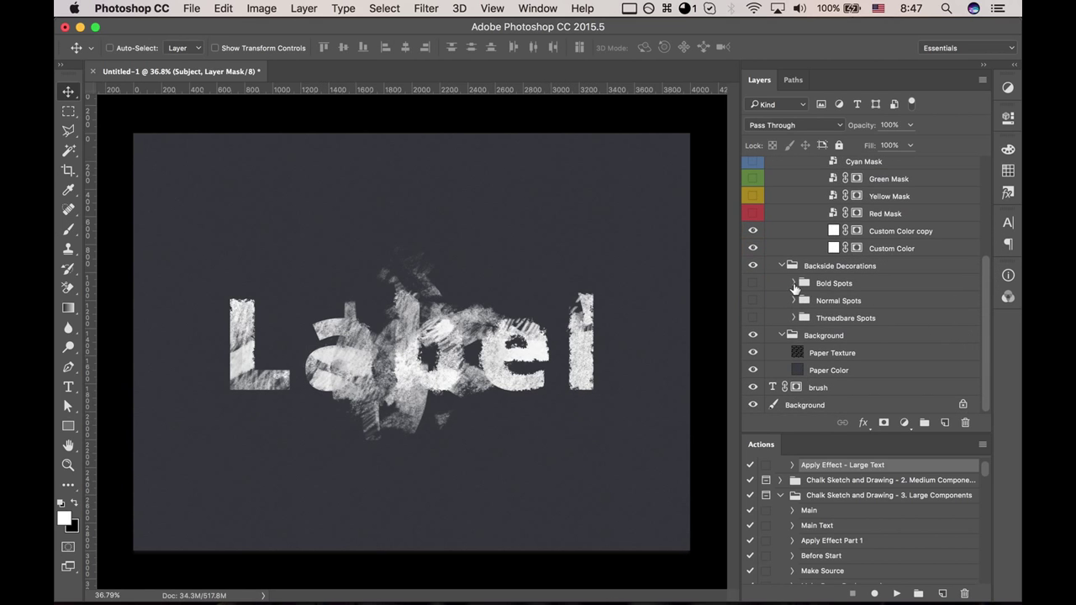
pyautogui.keyDown('alt'); pyautogui.click(795, 288); pyautogui.keyUp('alt')
pyautogui.scroll(-1, 757, 217)
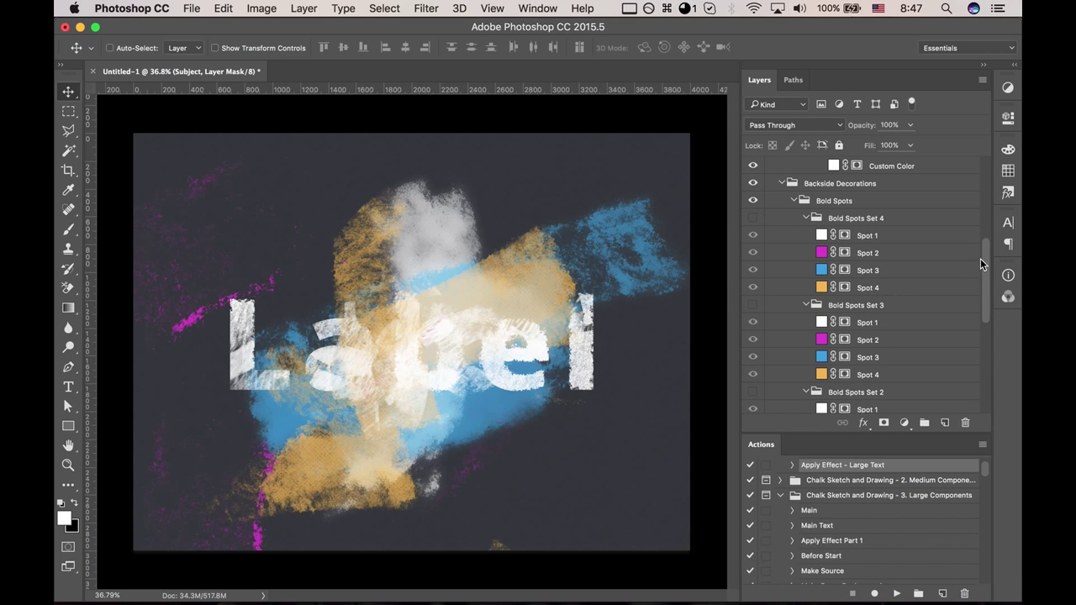
pyautogui.moveTo(981, 264); pyautogui.dragTo(982, 340)
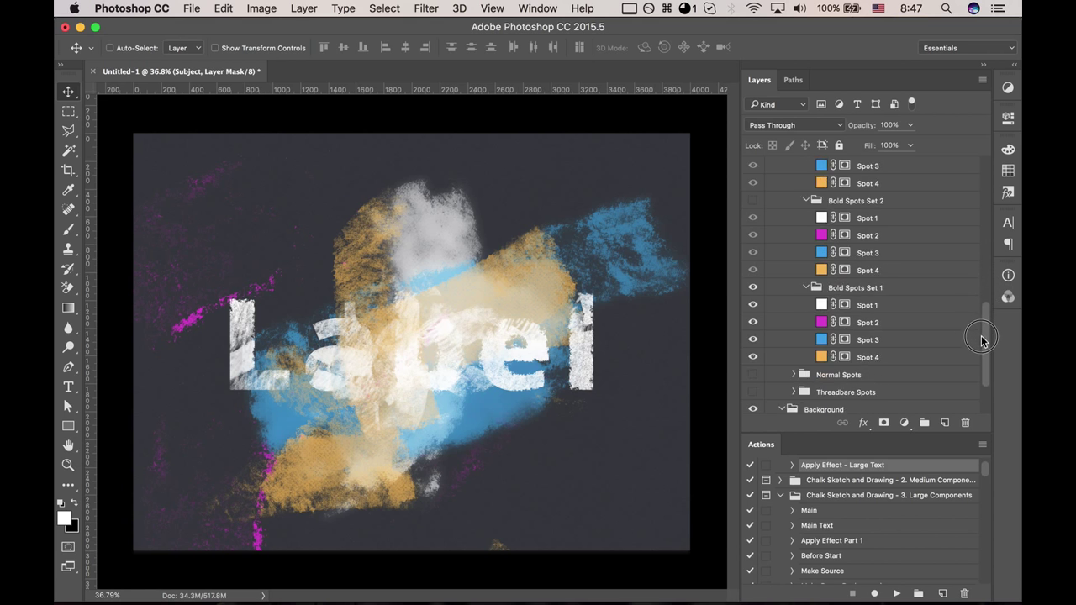
pyautogui.scroll(-2, 982, 339)
pyautogui.click(896, 257)
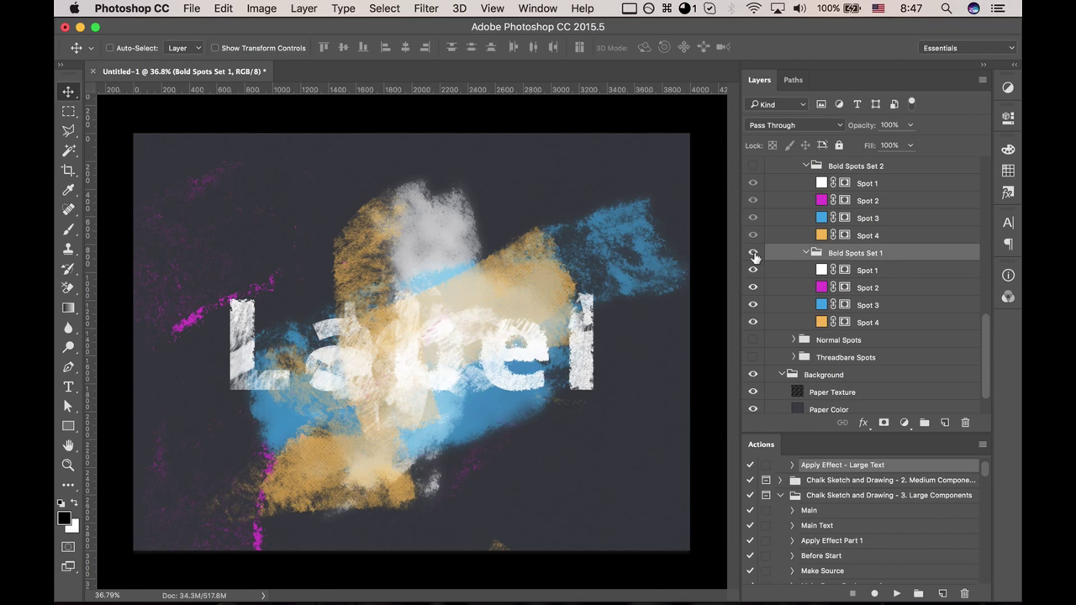
pyautogui.click(753, 254)
pyautogui.scroll(4, 754, 248)
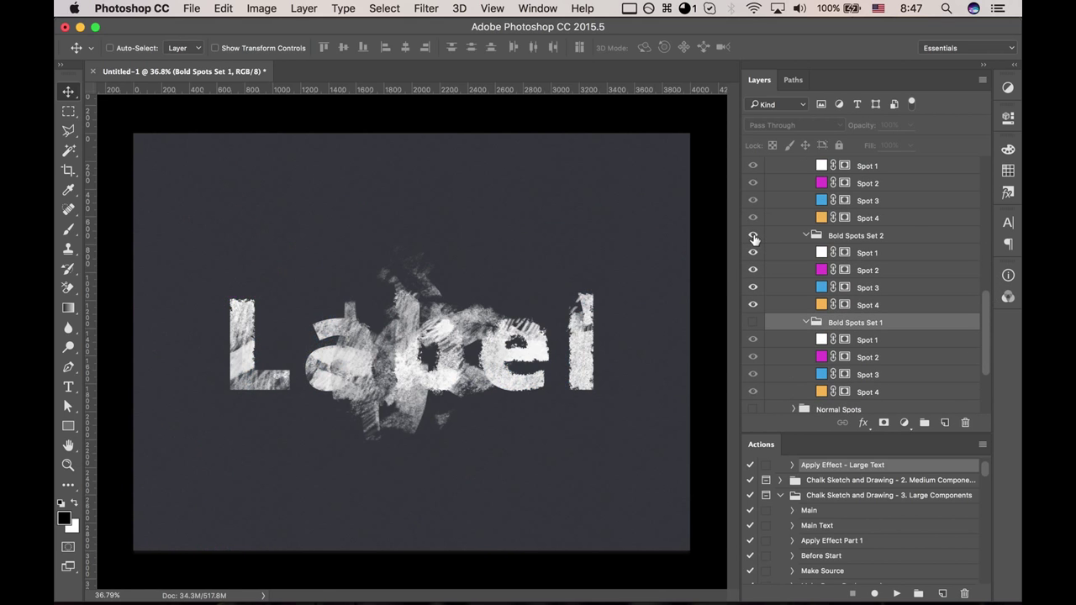
# - Show Bold Spots Set 2 with only its orange Spot 4 visible
pyautogui.click(753, 236)
pyautogui.click(847, 233)
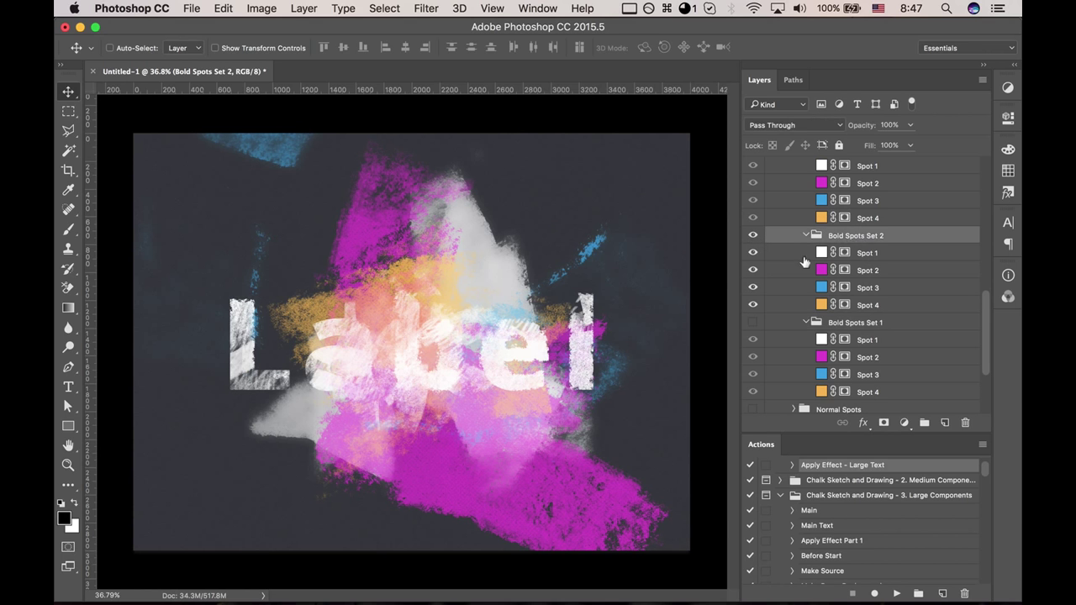
pyautogui.moveTo(753, 252); pyautogui.dragTo(754, 307)
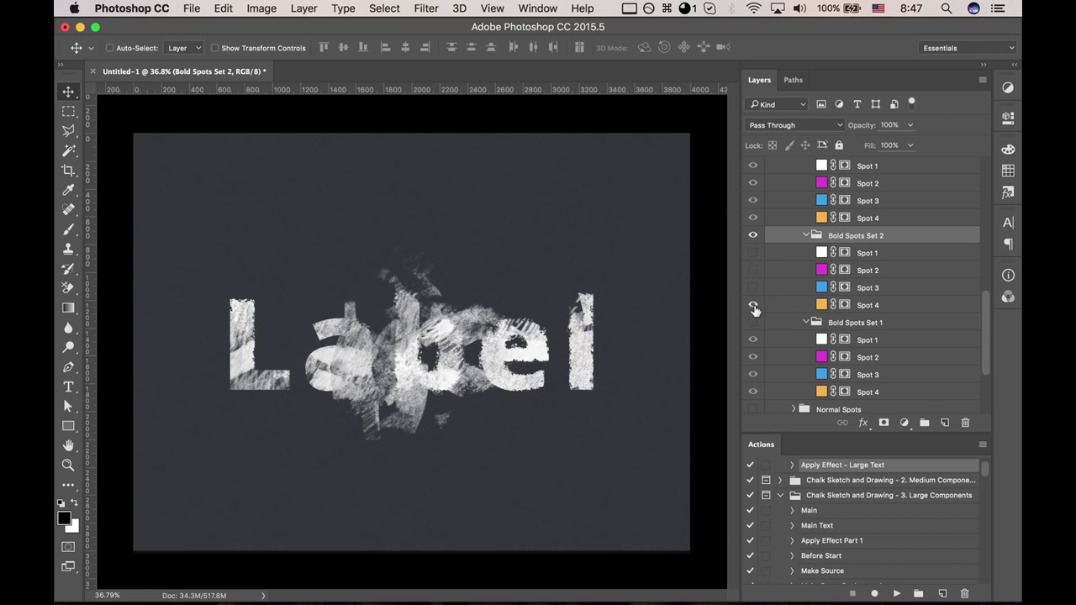
pyautogui.click(753, 306)
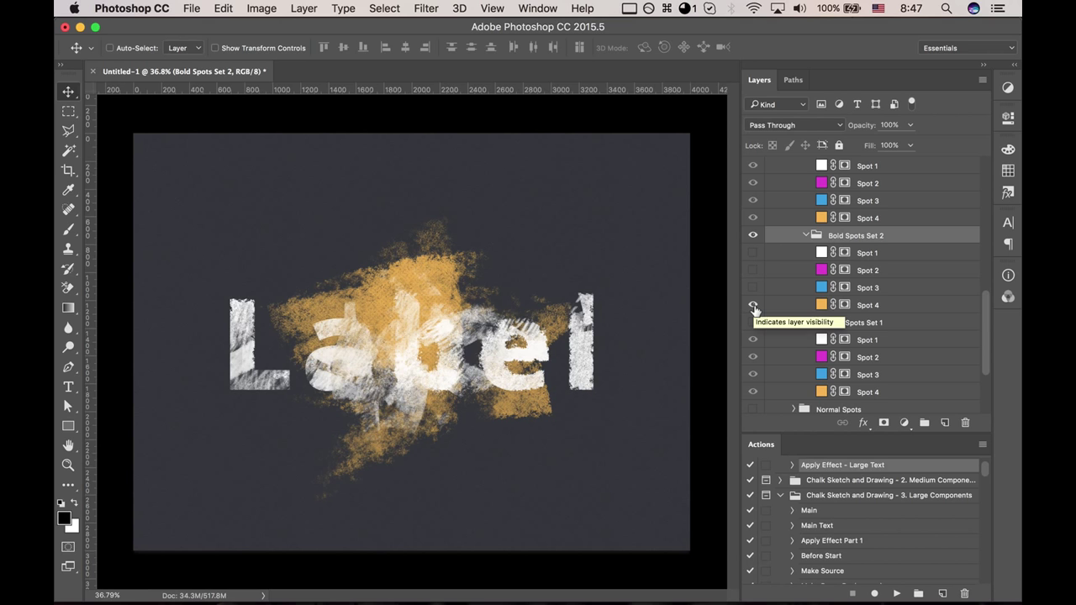
pyautogui.click(753, 288)
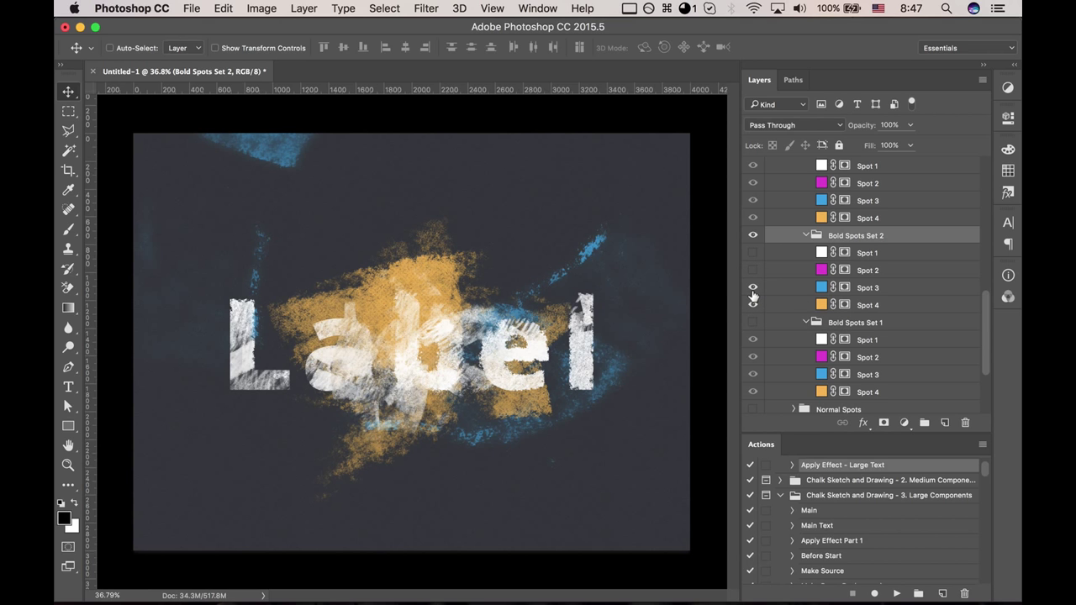
pyautogui.click(753, 273)
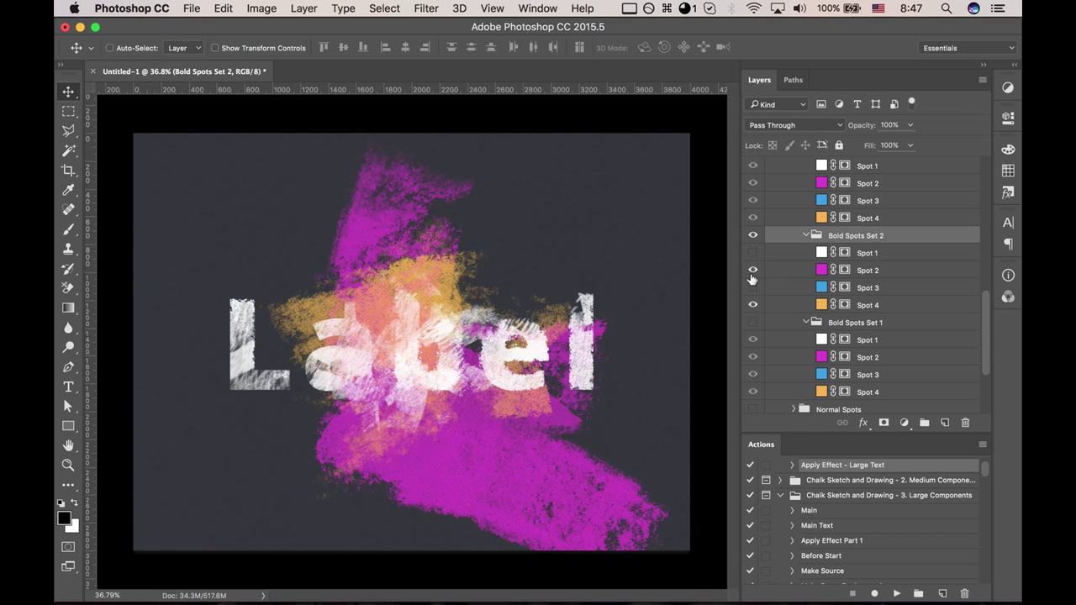
pyautogui.click(753, 270)
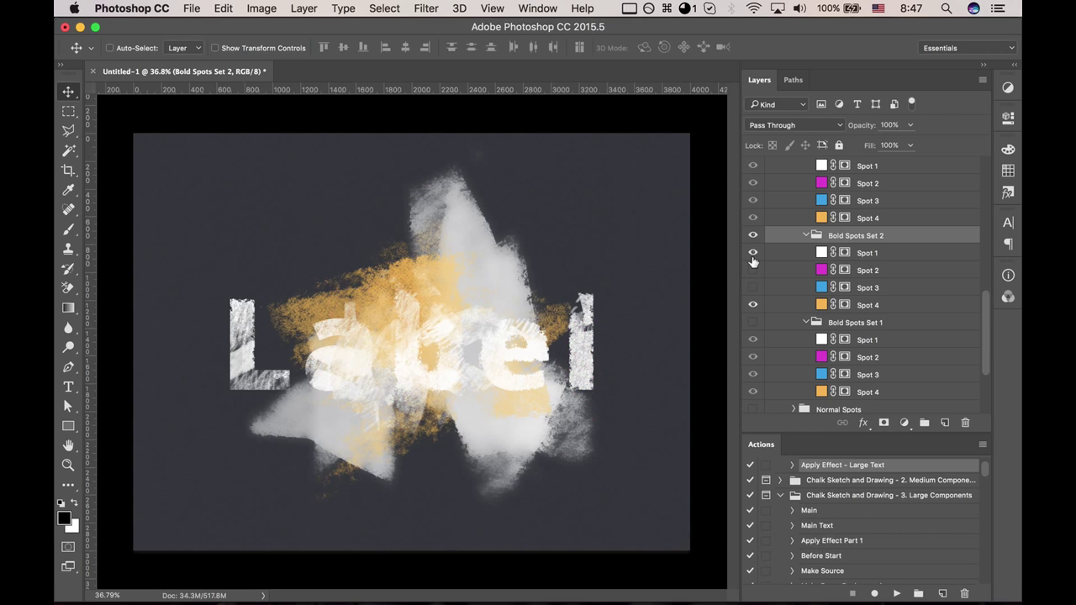
# - Turn Bold Spots Set 1 back on with only its blue Spot 3 visible
pyautogui.scroll(-3, 832, 337)
pyautogui.click(753, 270)
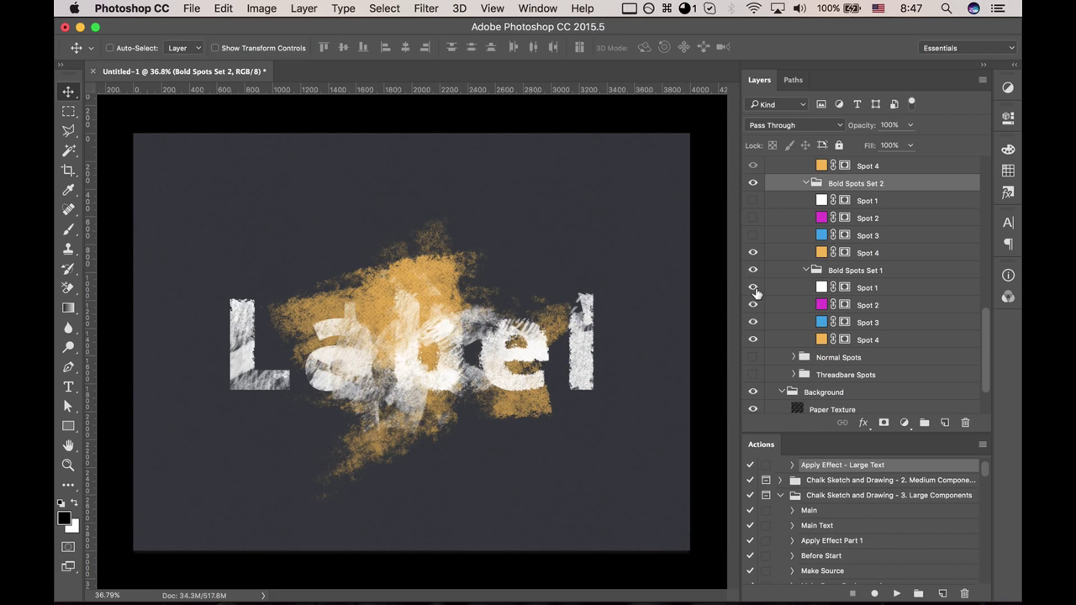
pyautogui.moveTo(753, 287); pyautogui.dragTo(753, 324)
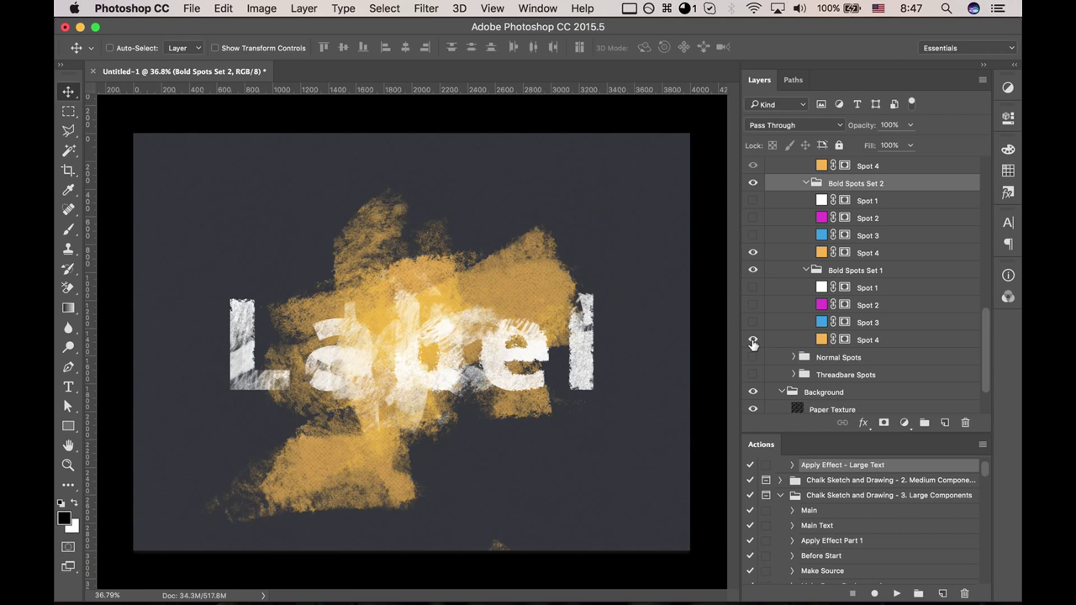
pyautogui.click(753, 323)
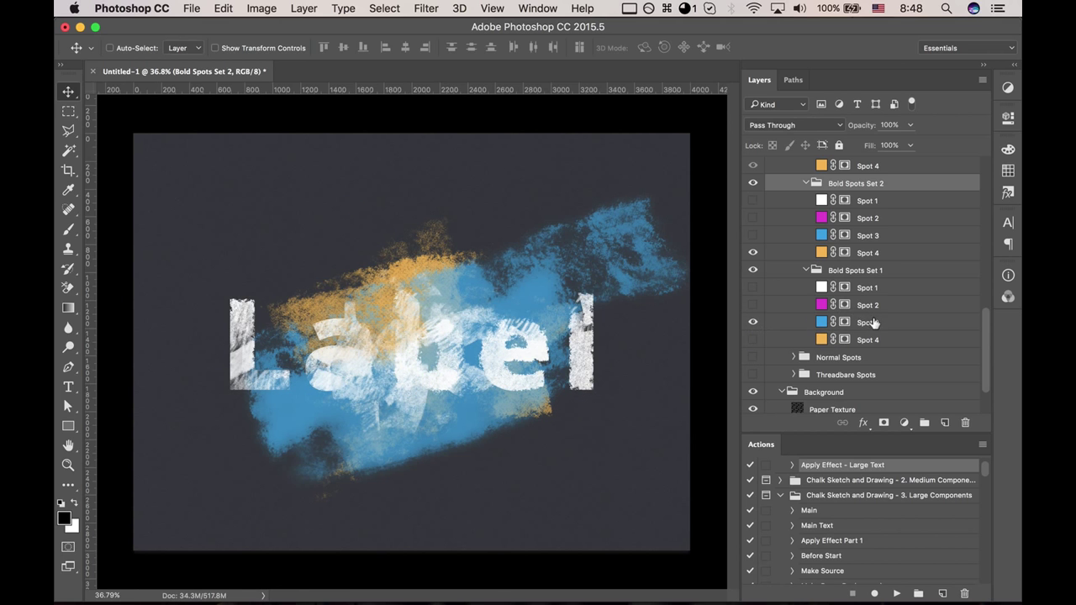
# - Recolour Set 1 Spot 3 to dark blue-grey 2a2d38 and Set 2 Spot 4 to light orange ffbf50
pyautogui.click(827, 325)
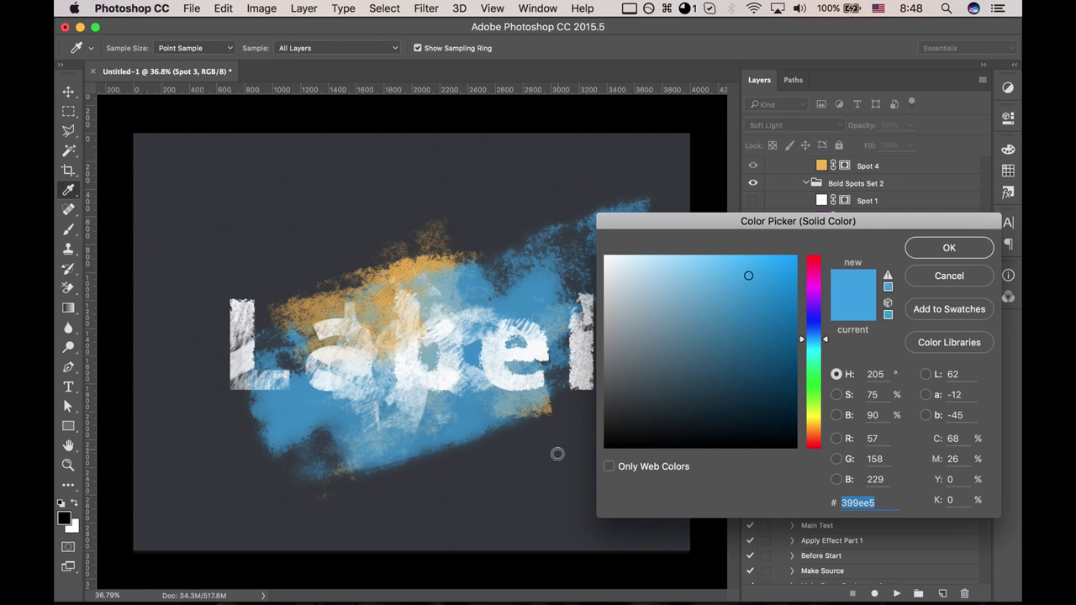
pyautogui.click(557, 452)
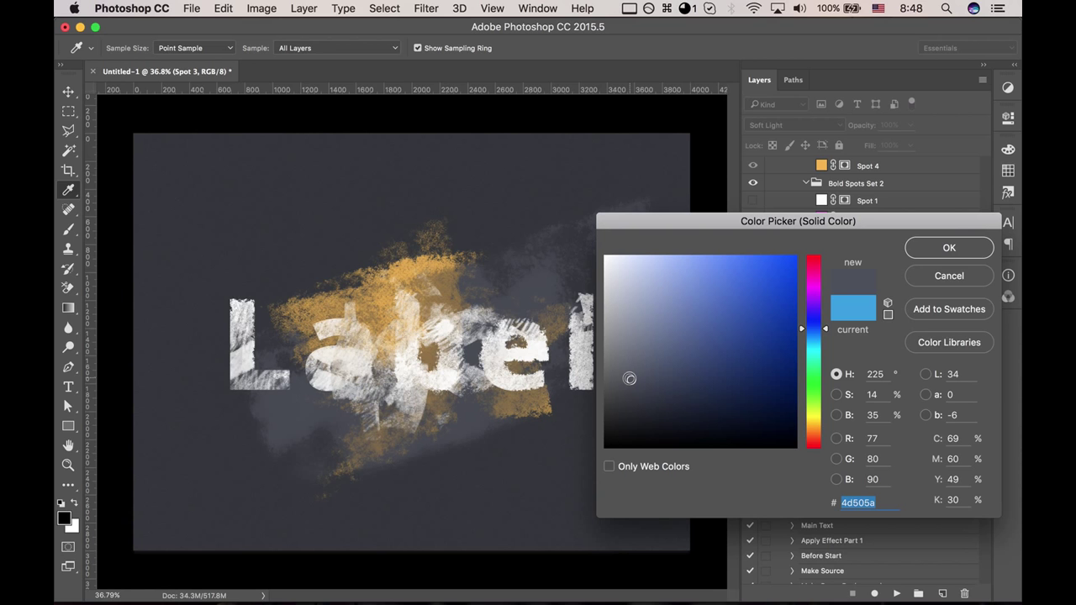
pyautogui.moveTo(629, 378); pyautogui.dragTo(644, 406)
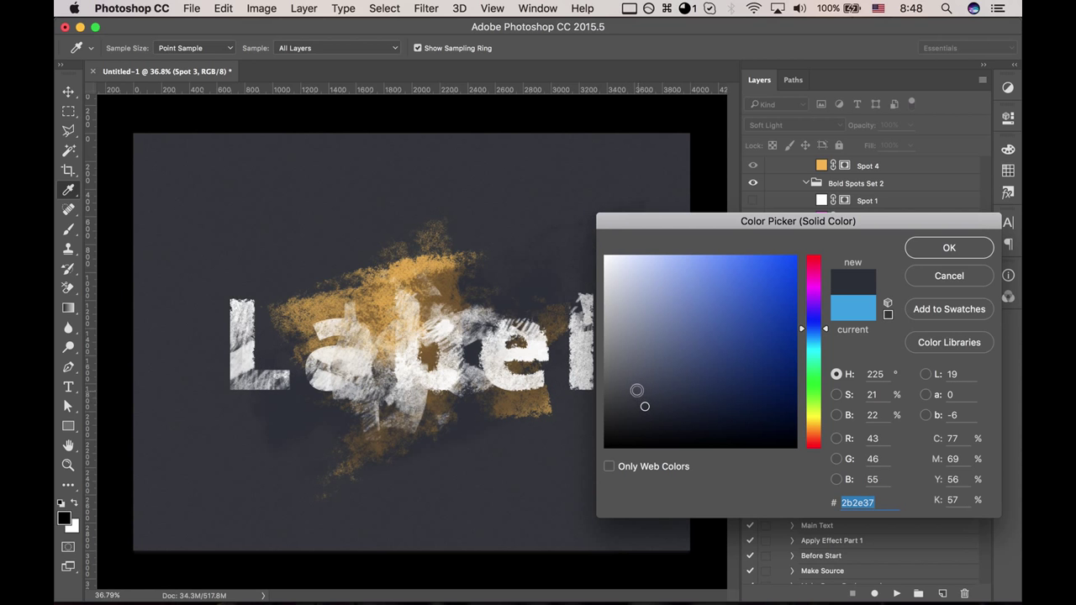
pyautogui.click(629, 380)
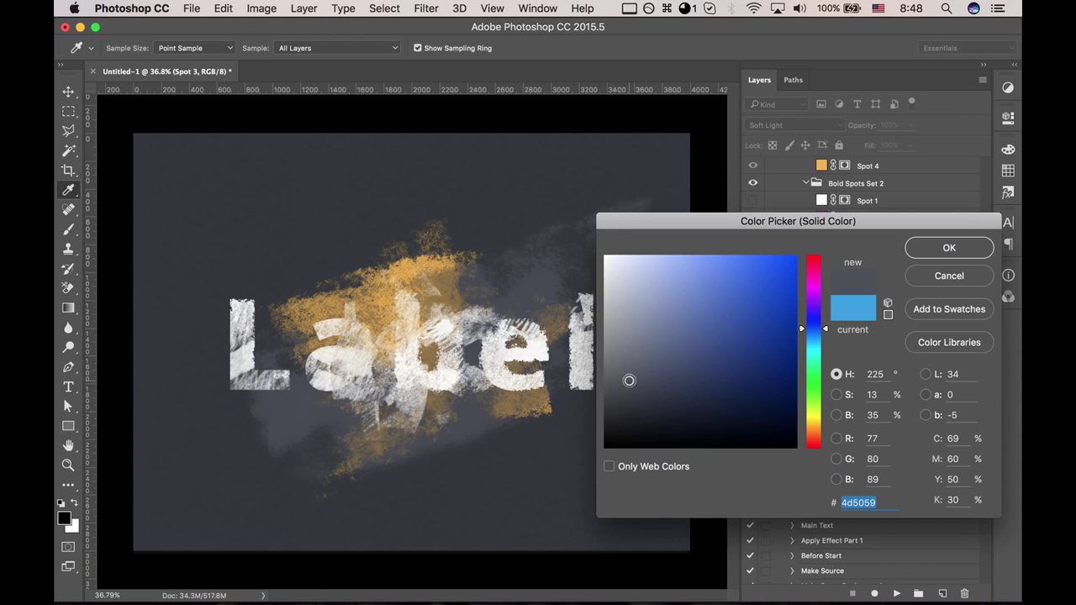
pyautogui.click(653, 405)
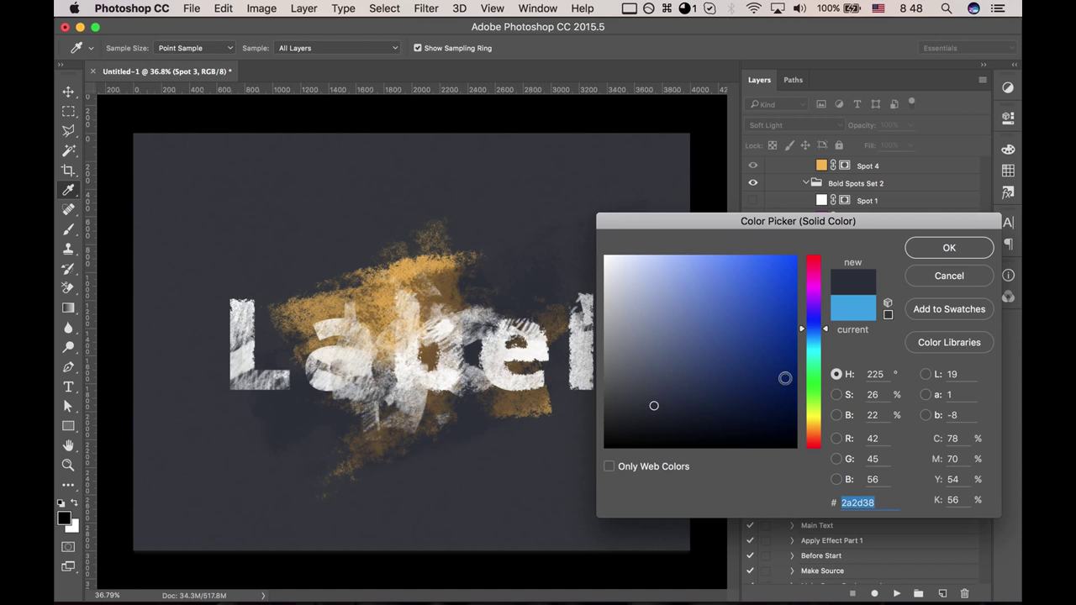
pyautogui.click(909, 252)
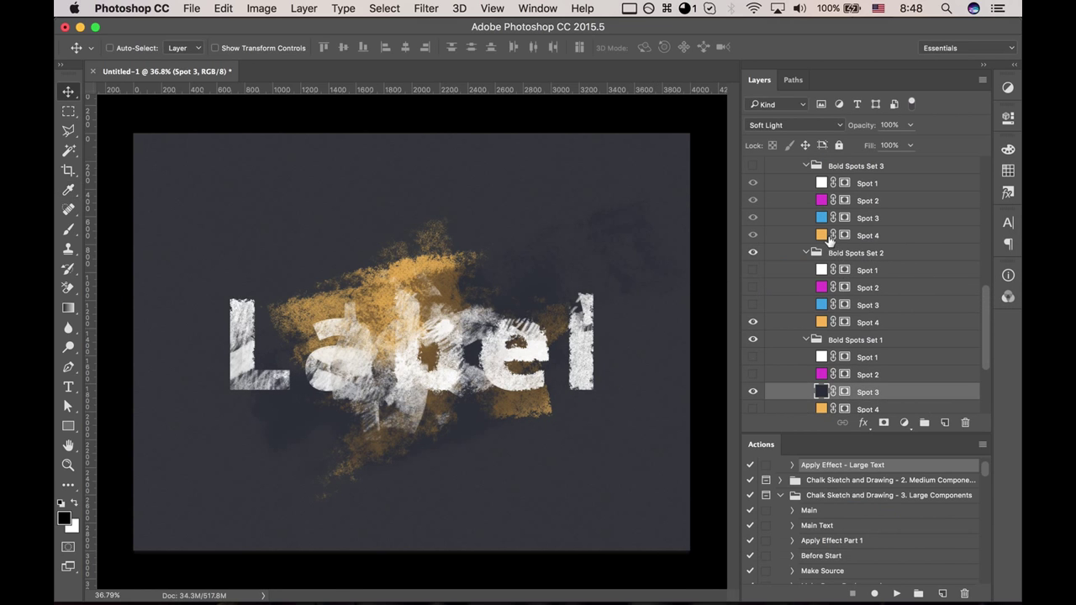
pyautogui.doubleClick(822, 323)
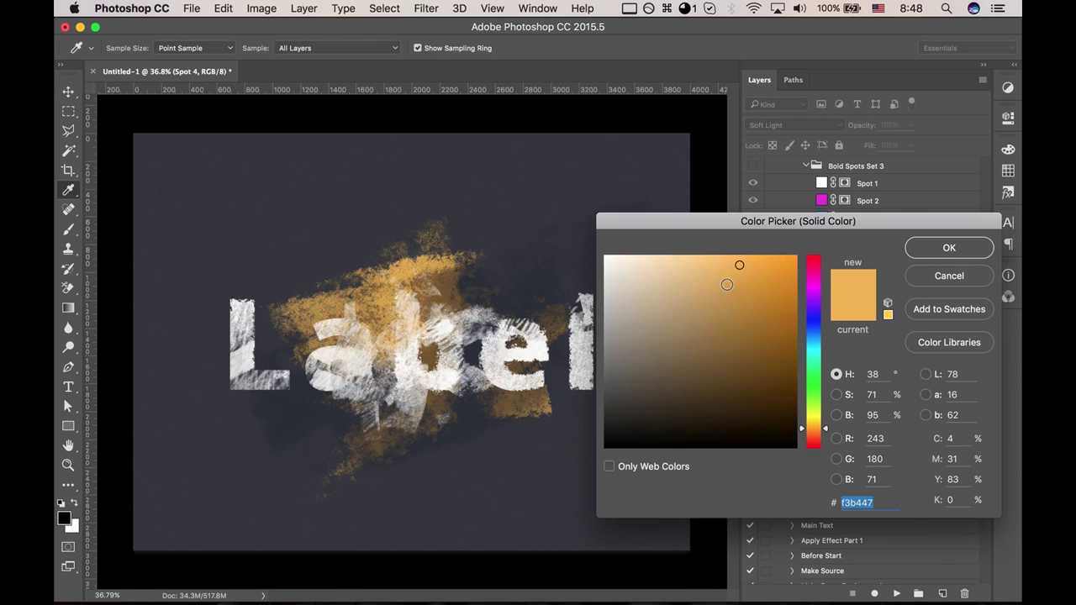
pyautogui.click(949, 248)
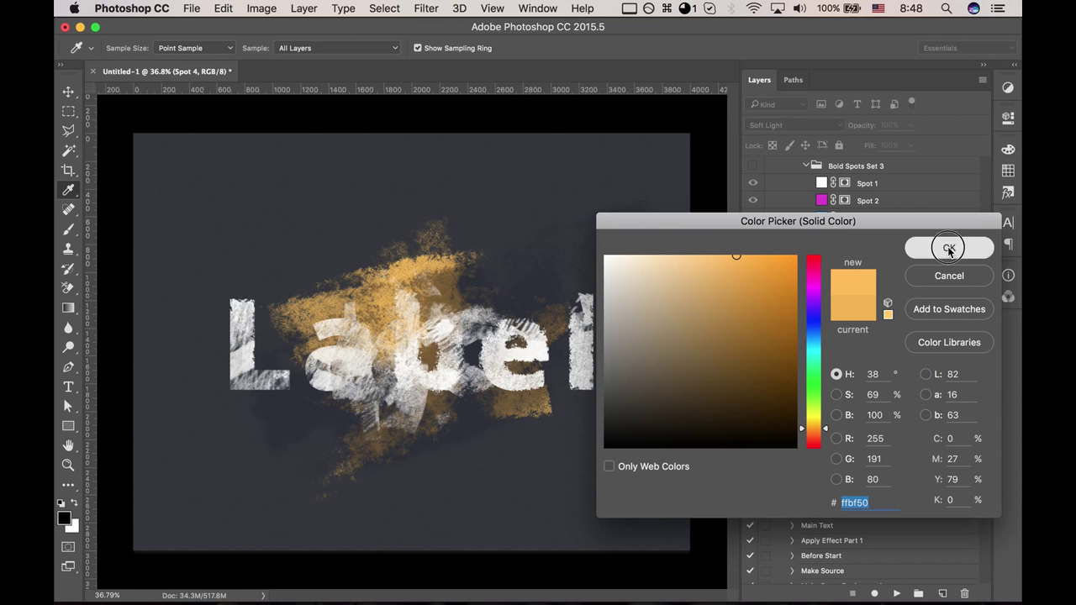
# - Scale the orange Spot 4 chalk decoration up to about 128% behind Label
pyautogui.hotkey('ctrl', 't')
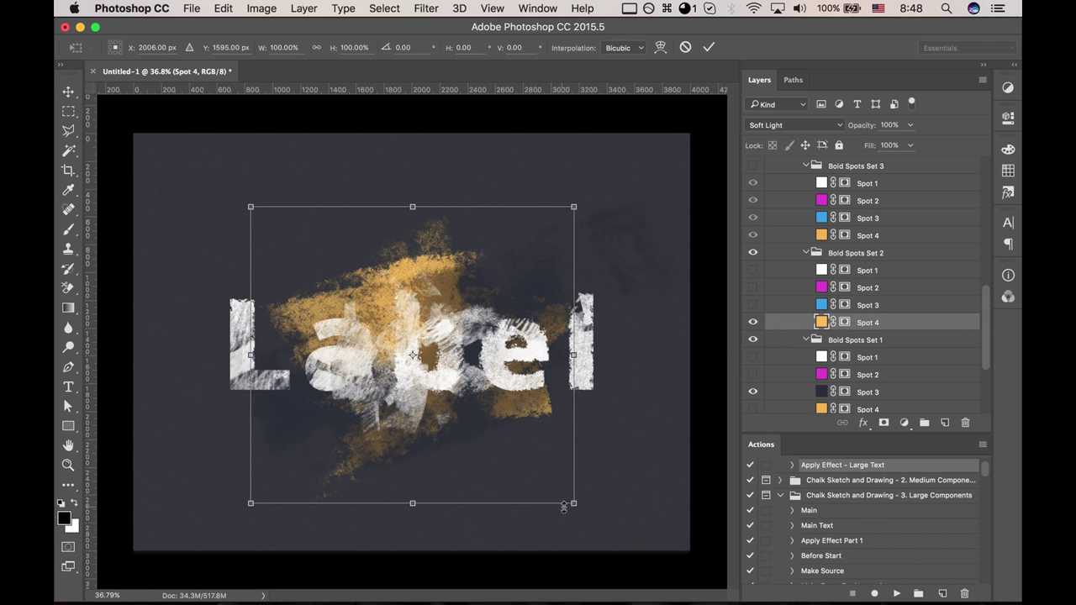
pyautogui.moveTo(580, 505)
pyautogui.mouseDown()
pyautogui.moveTo(646, 548)
pyautogui.moveTo(637, 539)
pyautogui.mouseUp()
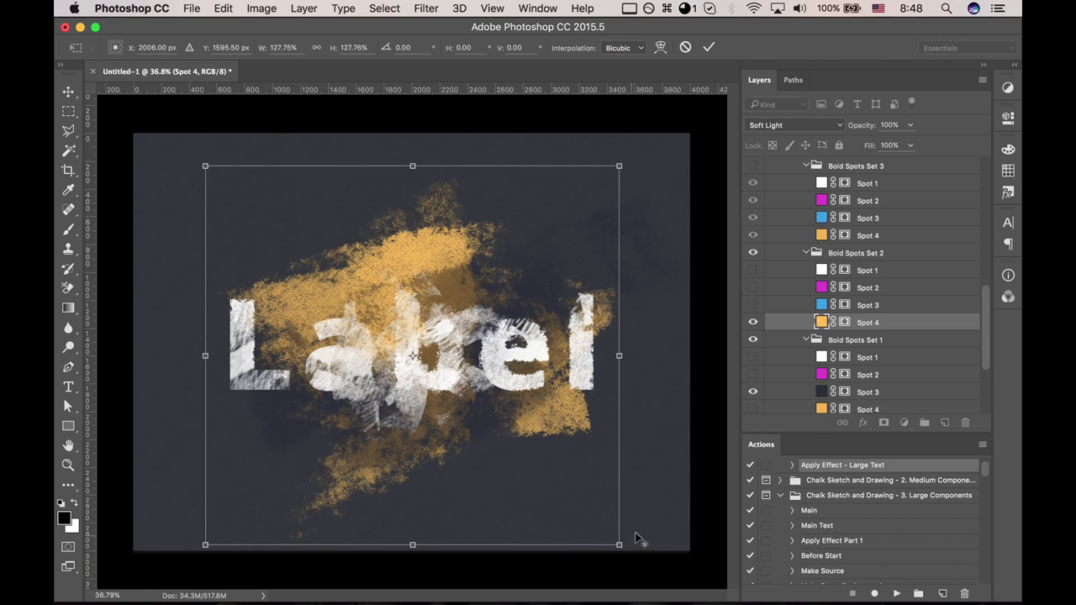
pyautogui.press('Return')
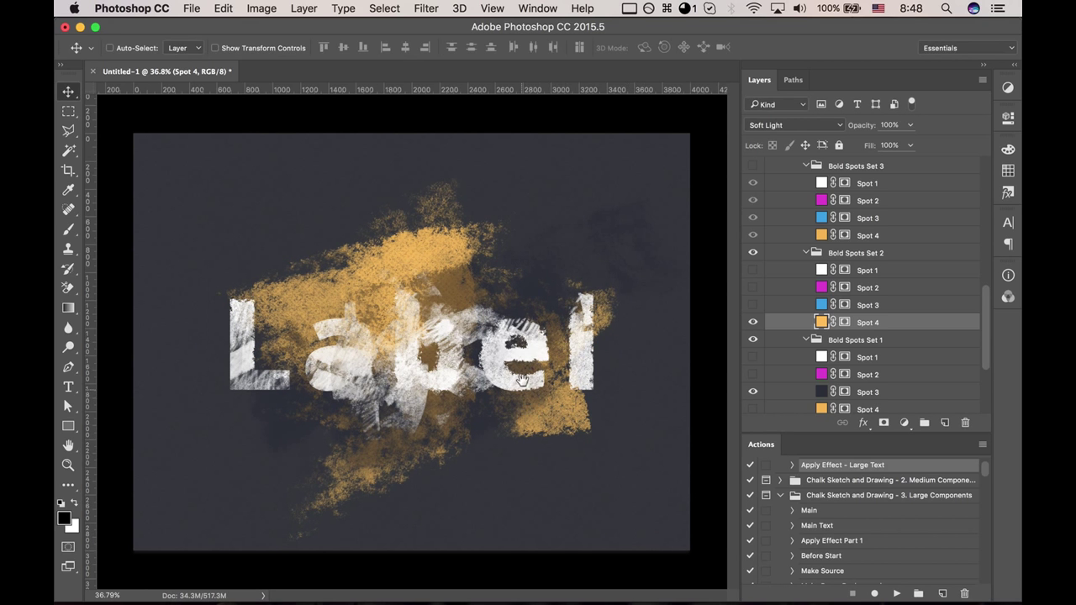